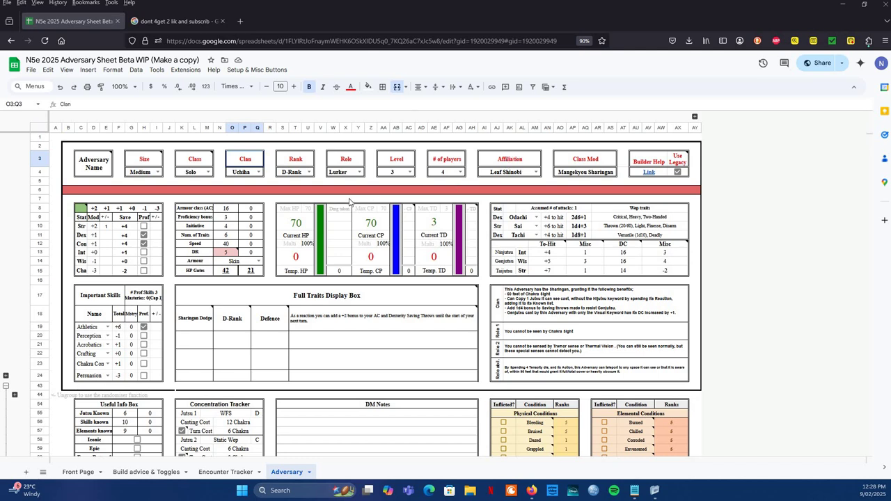
# Step: Make a copy of the N5e 2025 Adversary Sheet in My Drive, including its attached Apps Script file
pyautogui.click(38, 71)
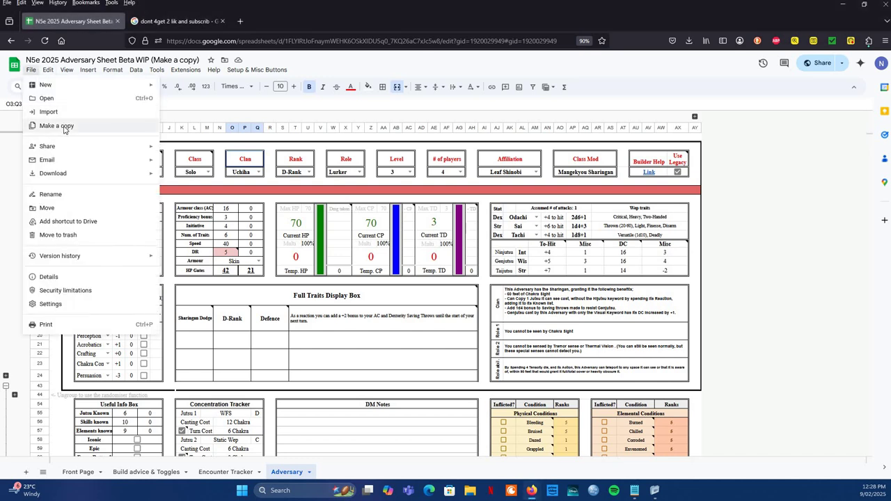
pyautogui.click(63, 127)
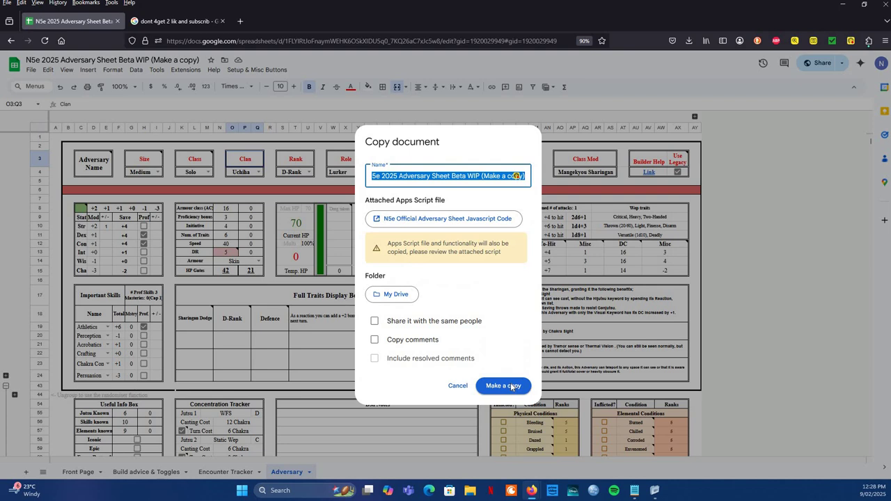
pyautogui.click(511, 386)
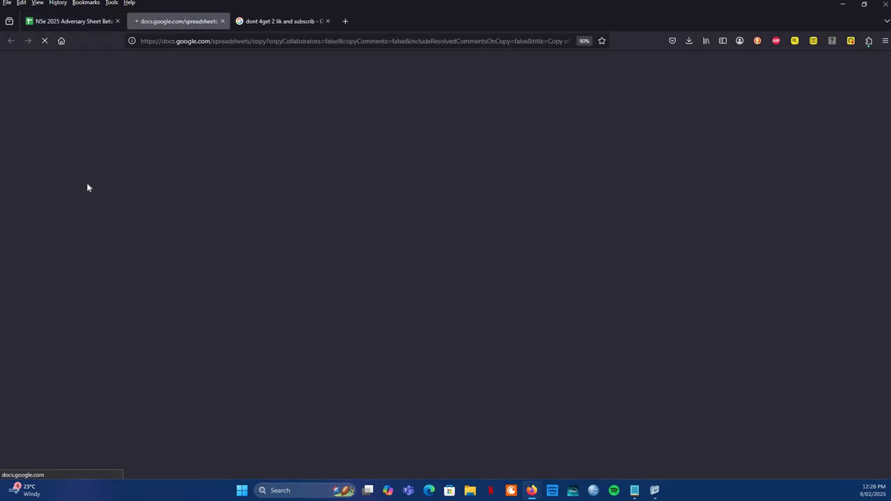
# Step: Switch to the copied spreadsheet and allow its formulas to exchange data with external parties
pyautogui.click(63, 22)
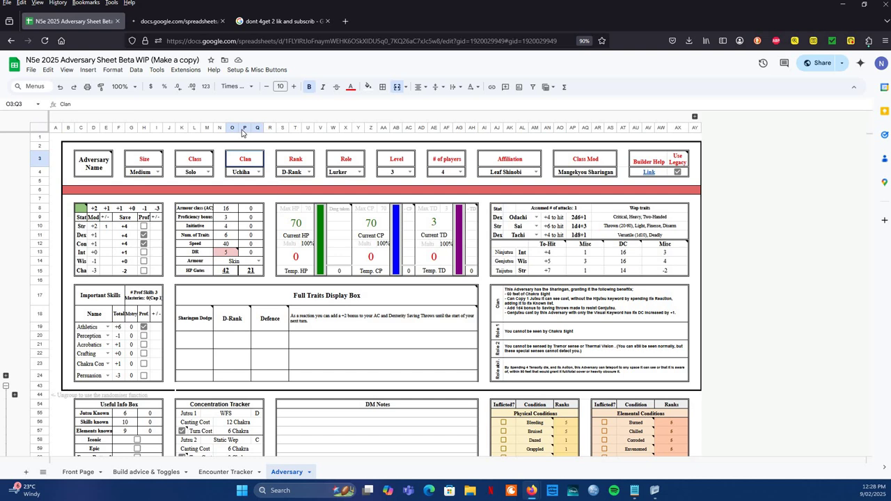
pyautogui.click(85, 161)
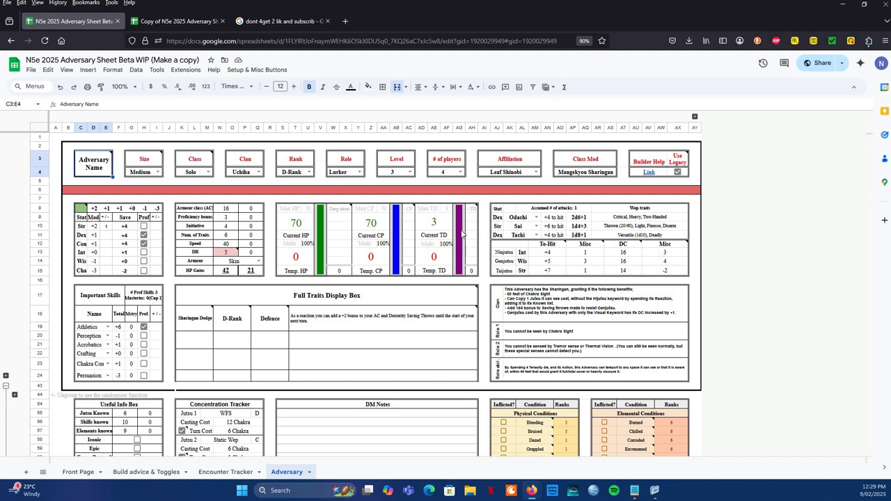
pyautogui.click(198, 25)
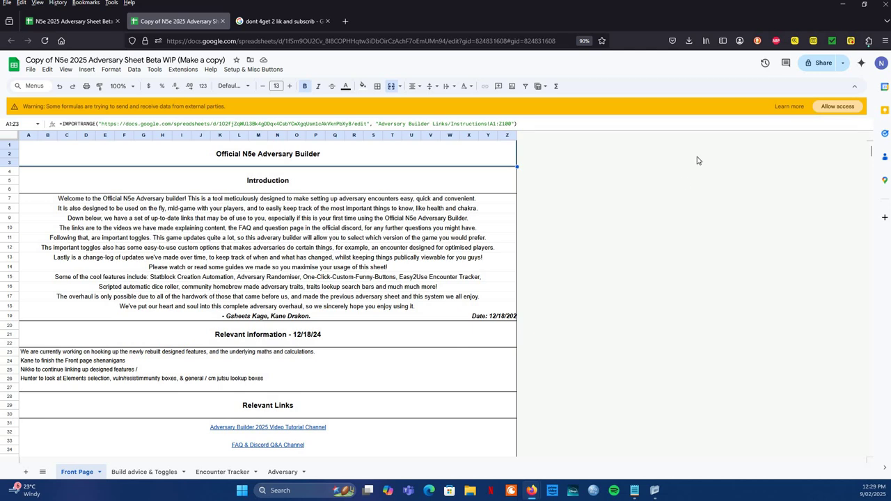
pyautogui.click(836, 108)
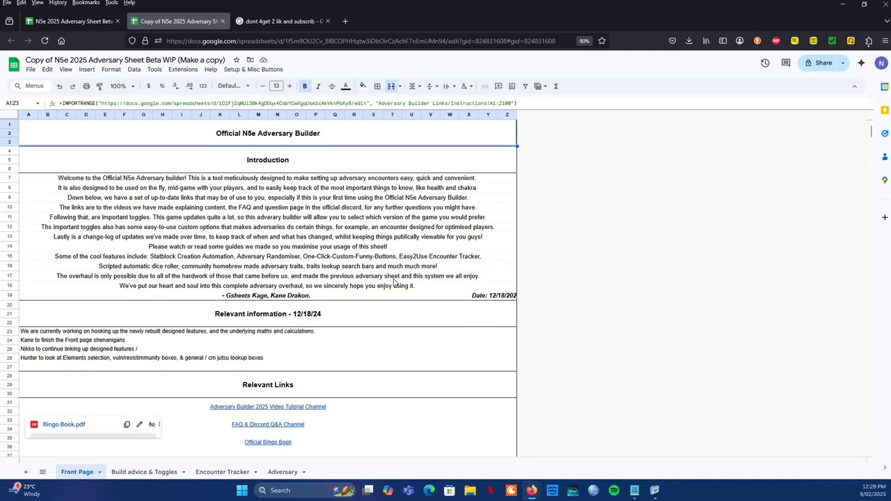
# Step: Review the Front Page's introduction, relevant information, links and changelog
pyautogui.scroll(-1, 395, 282)
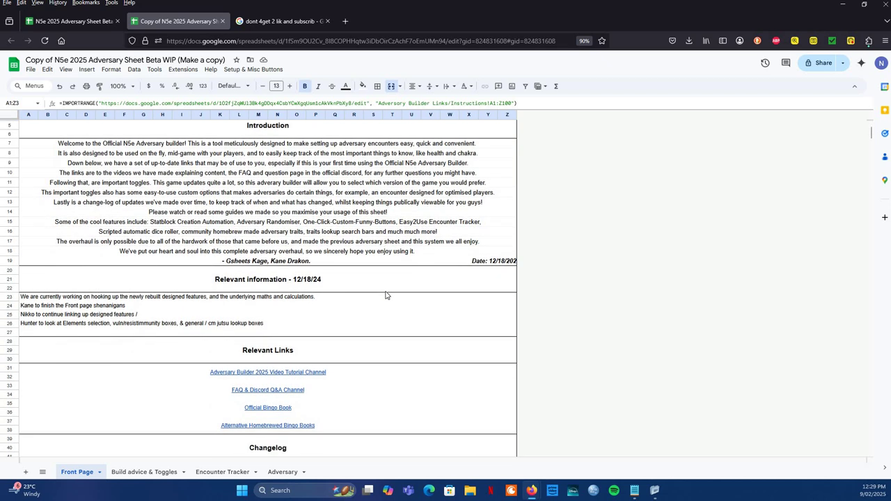
pyautogui.click(386, 291)
pyautogui.click(387, 300)
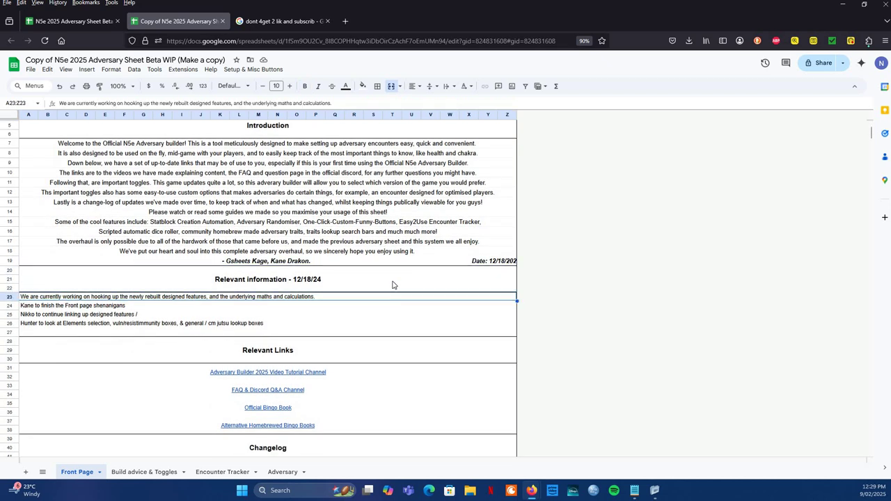
pyautogui.scroll(-4, 392, 285)
pyautogui.scroll(-2, 392, 285)
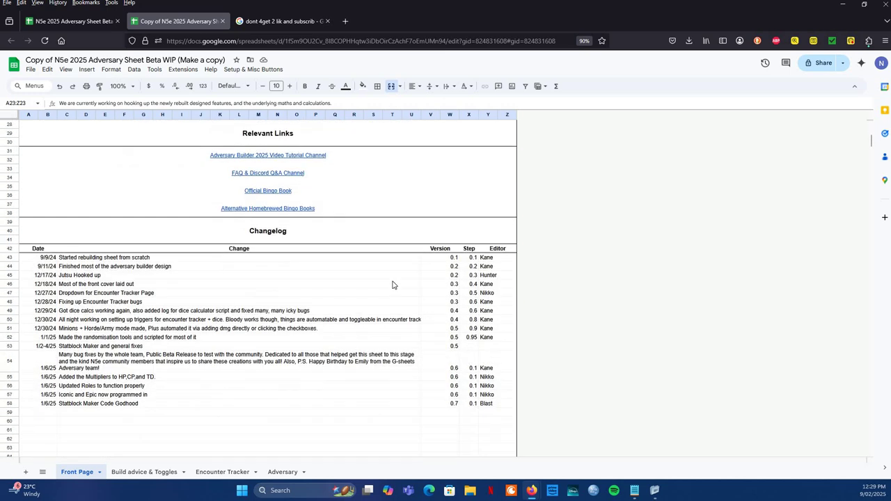
pyautogui.scroll(2, 392, 285)
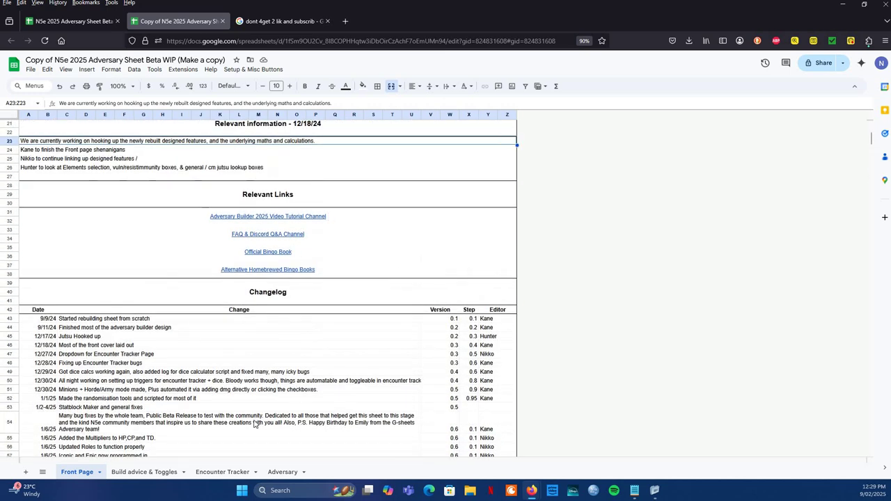
# Step: Examine the Build advice & Toggles sheet, including the choices offered for Game Version and Book Maths
pyautogui.click(170, 471)
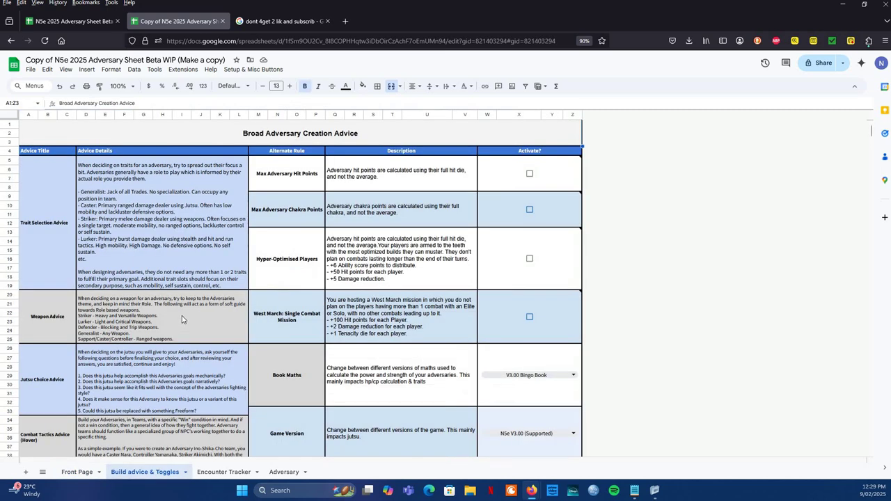
pyautogui.scroll(-1, 487, 356)
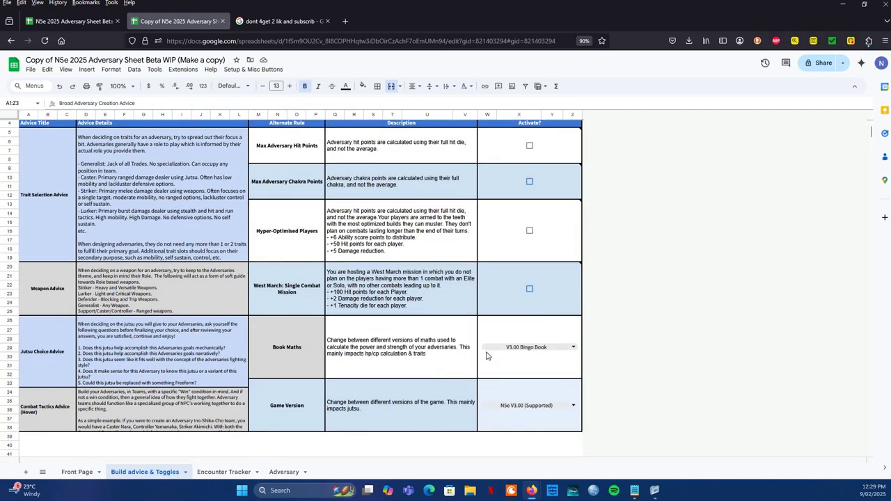
pyautogui.click(544, 410)
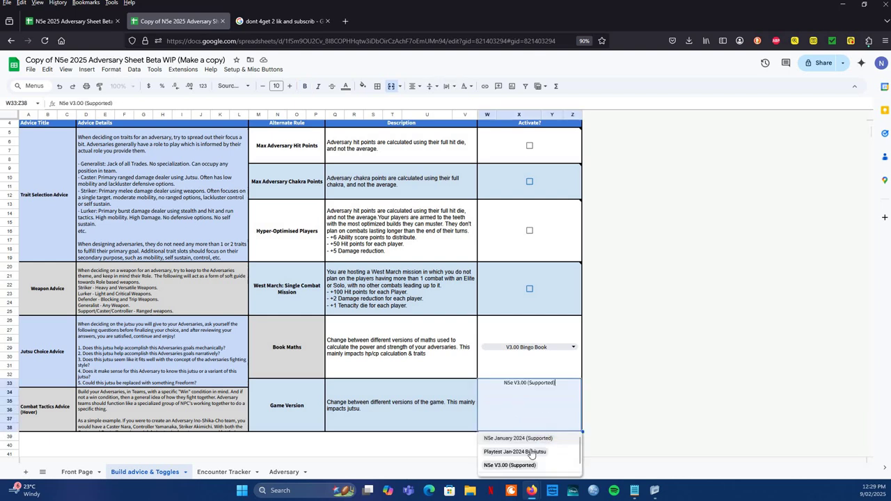
pyautogui.click(603, 400)
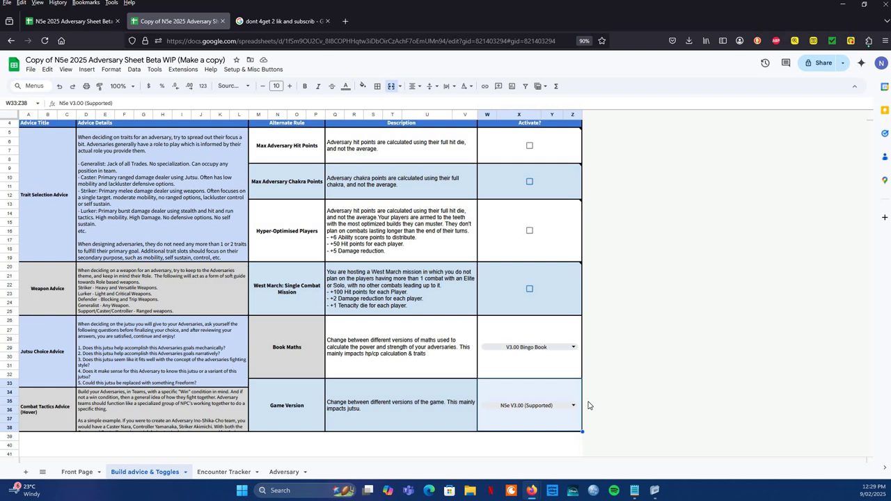
pyautogui.doubleClick(499, 350)
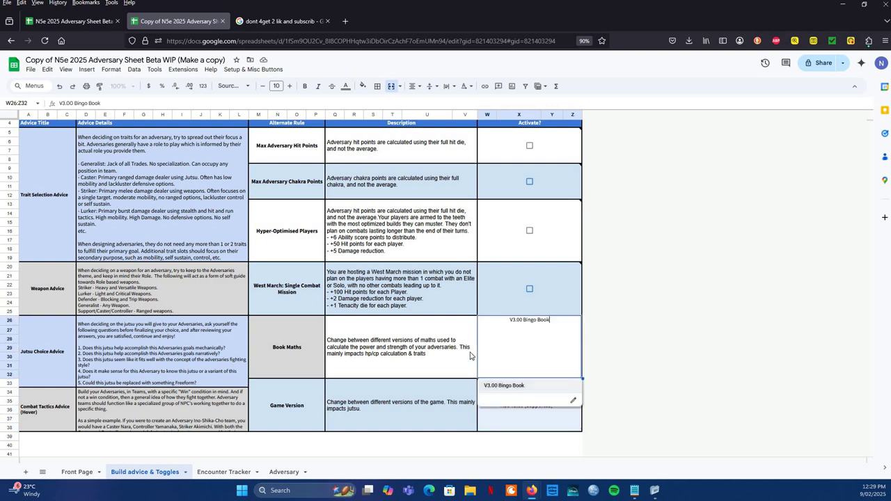
pyautogui.click(469, 356)
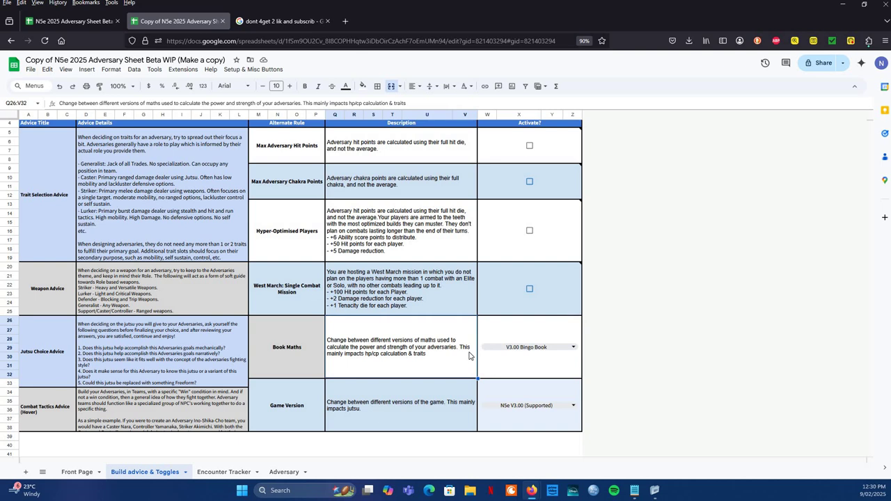
# Step: Collapse the minions row group on the Encounter Tracker sheet
pyautogui.click(223, 472)
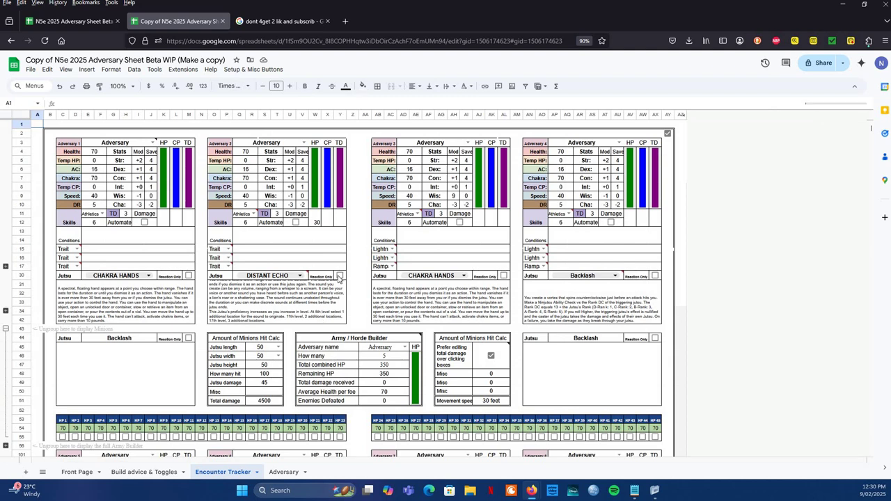
pyautogui.click(5, 328)
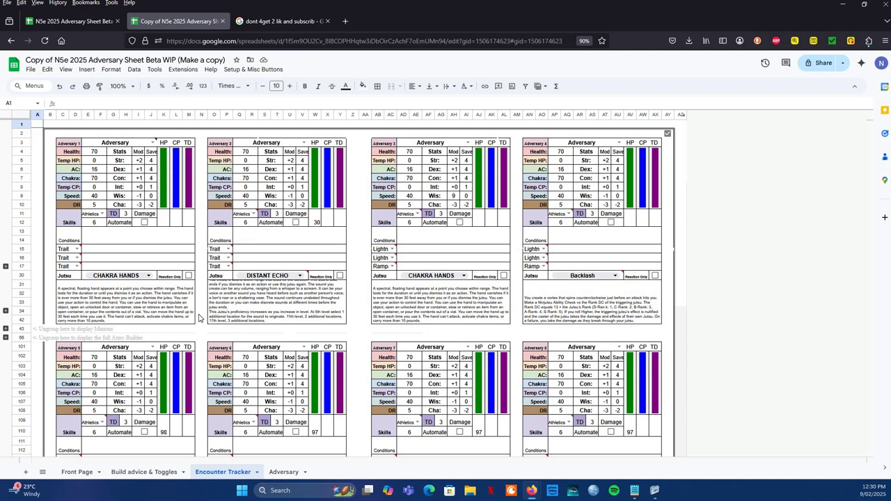
# Step: Open the Adversary sheet and look at the sheet management options available for it
pyautogui.click(283, 472)
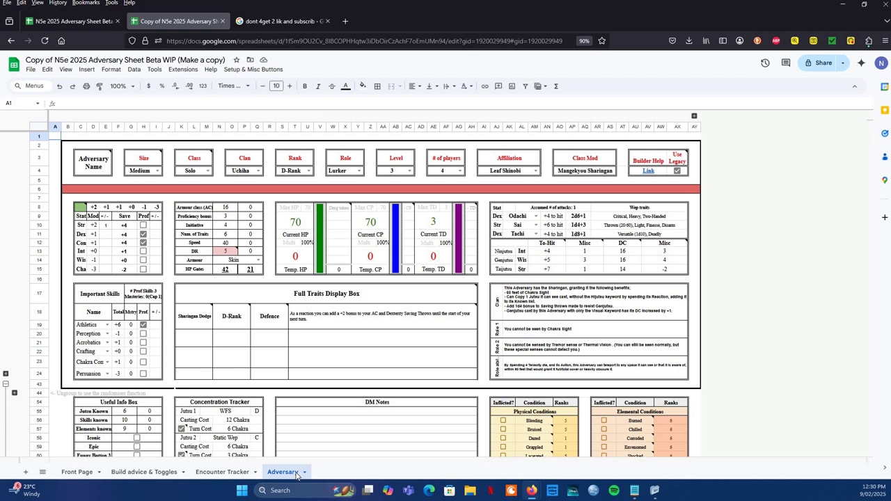
pyautogui.rightClick(297, 475)
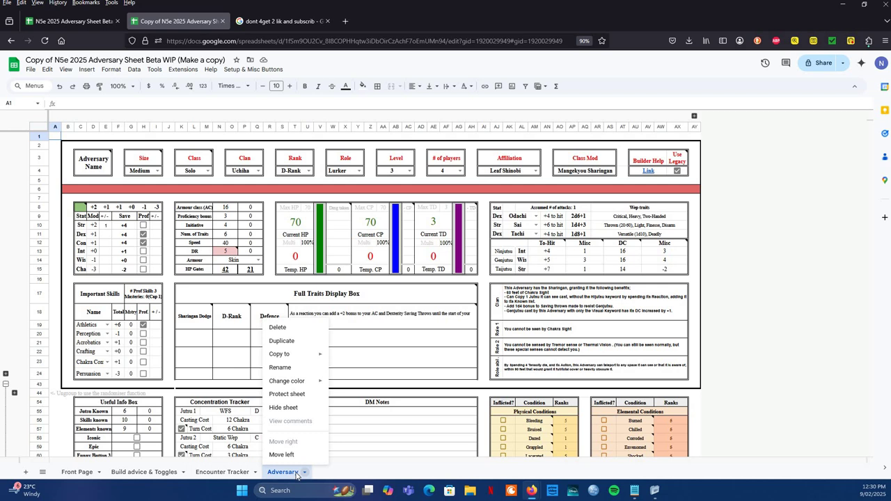
pyautogui.click(436, 342)
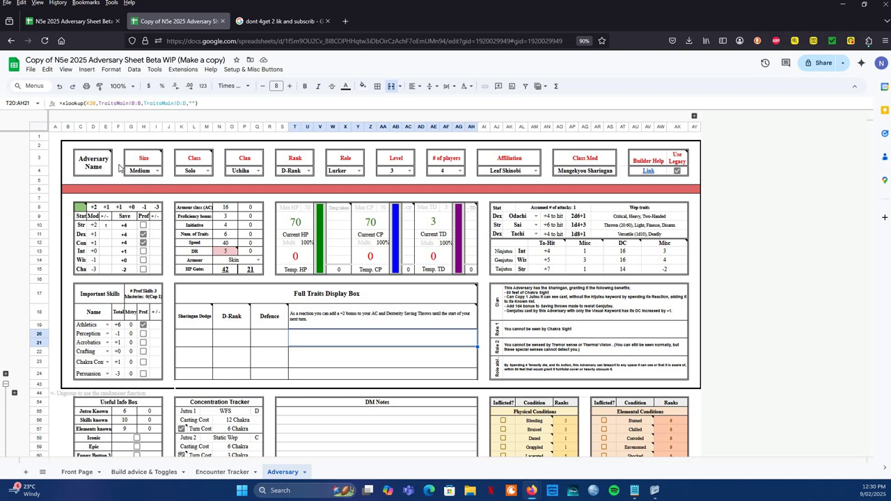
# Step: Grant permissions and set up triggers for the sheet's script, proceeding past the unverified-app warning and allowing the requested access
pyautogui.click(252, 70)
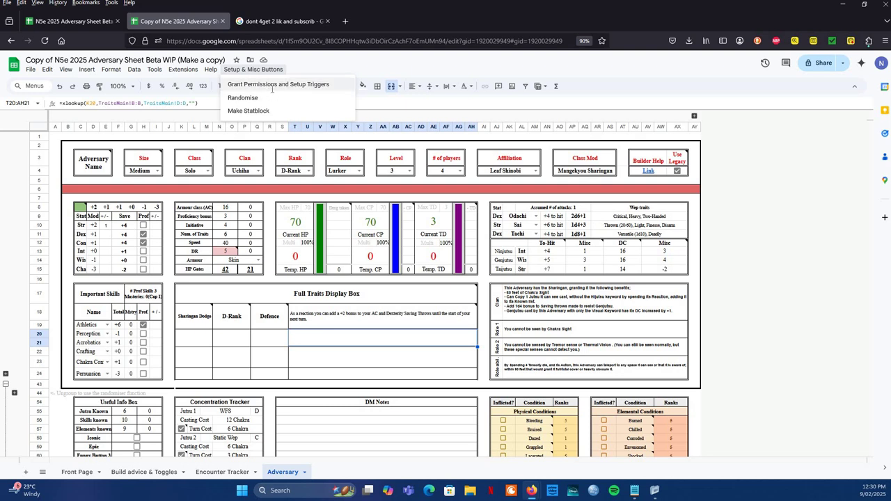
pyautogui.click(273, 86)
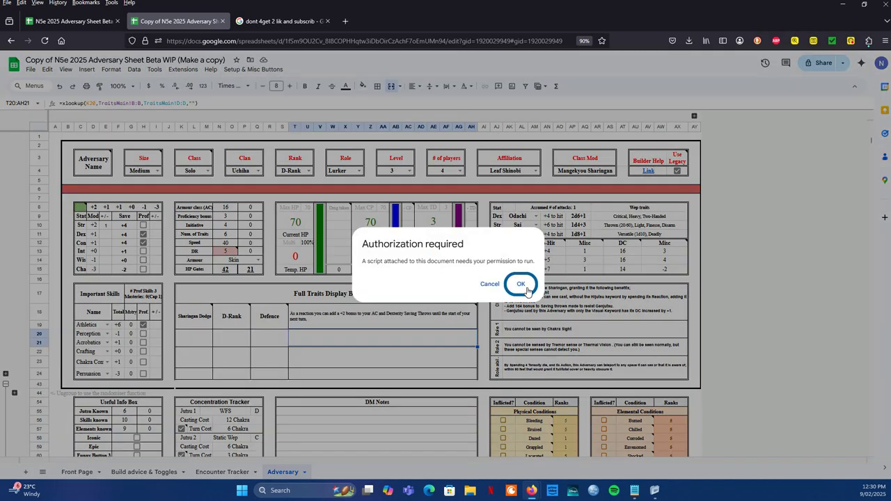
pyautogui.click(527, 288)
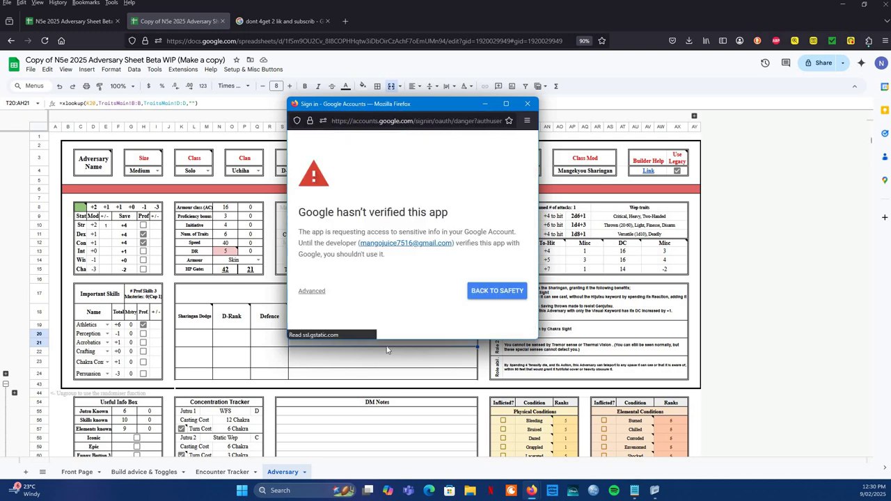
pyautogui.click(394, 289)
pyautogui.click(400, 296)
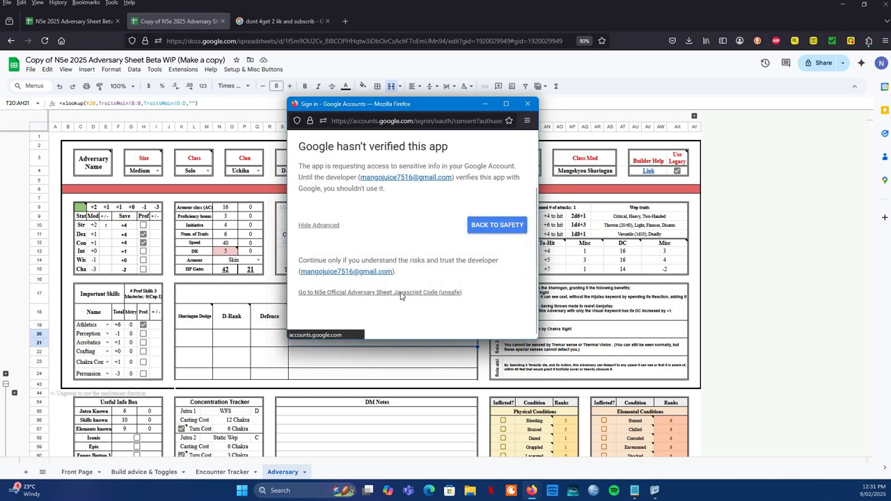
pyautogui.scroll(-5, 475, 299)
pyautogui.click(476, 288)
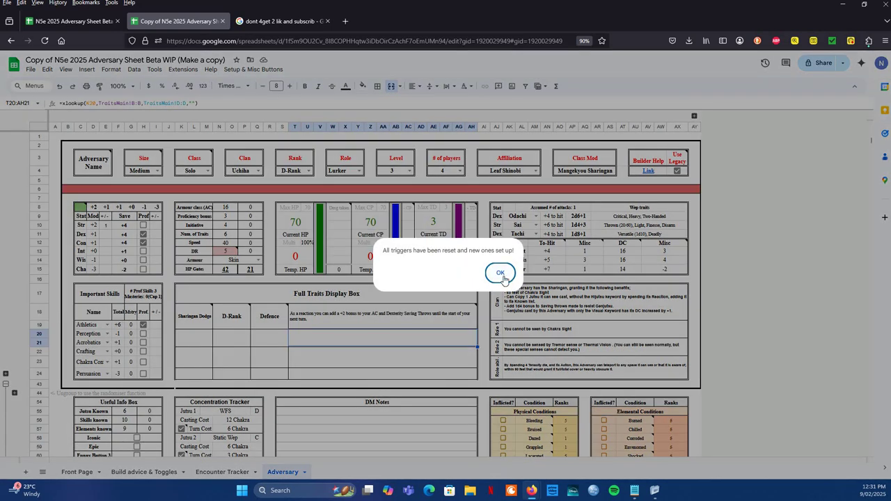
pyautogui.click(501, 274)
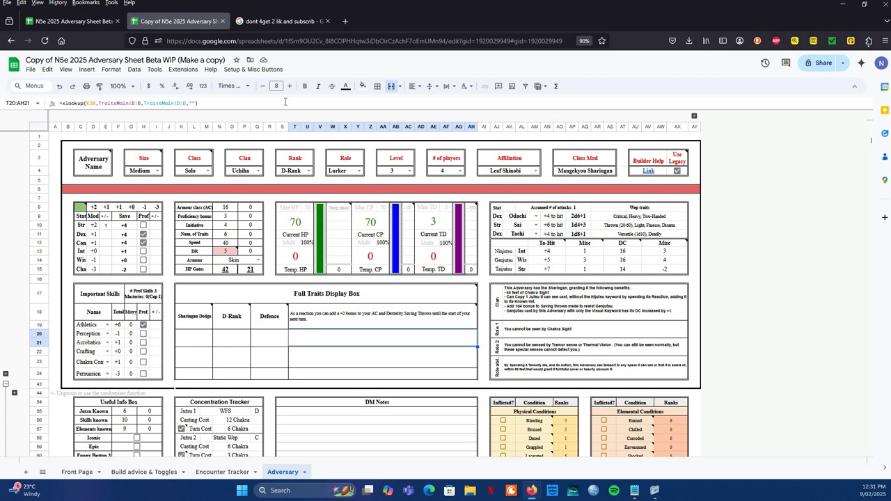
# Step: Highlight the main adversary block, cells B2:AY43, to review which area it covers
pyautogui.click(108, 171)
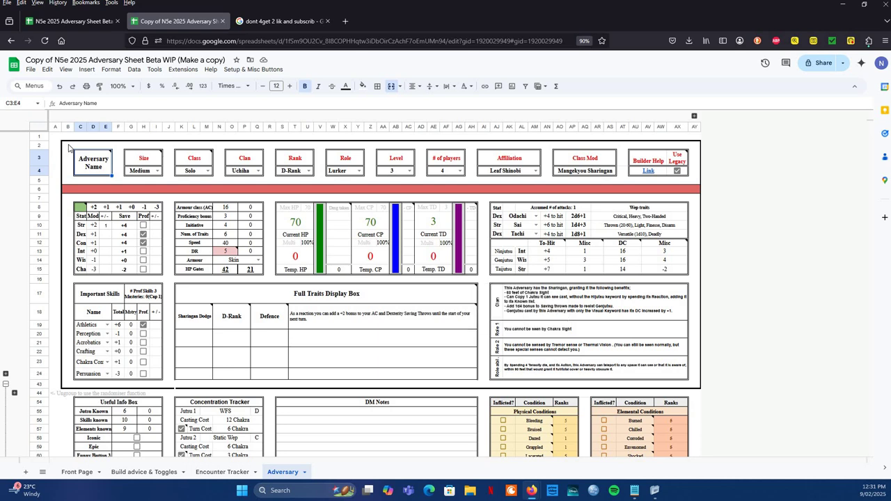
pyautogui.moveTo(66, 144); pyautogui.dragTo(690, 385)
pyautogui.moveTo(699, 288); pyautogui.dragTo(798, 258)
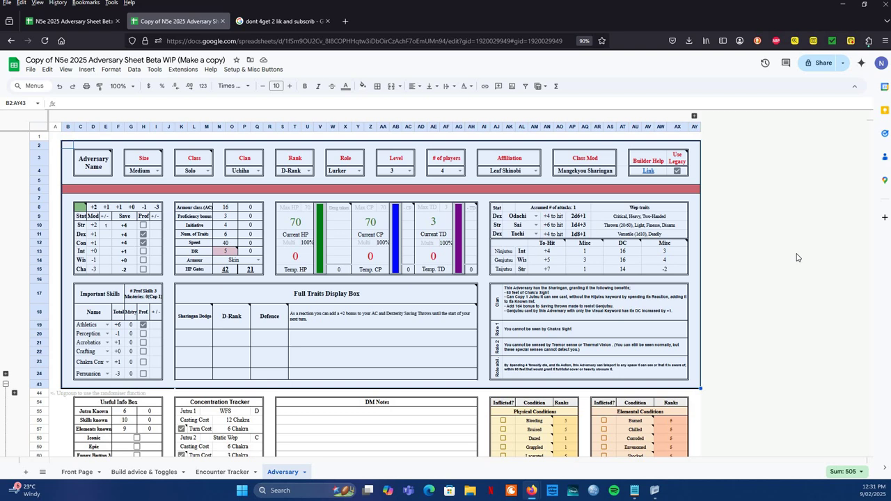
pyautogui.click(695, 343)
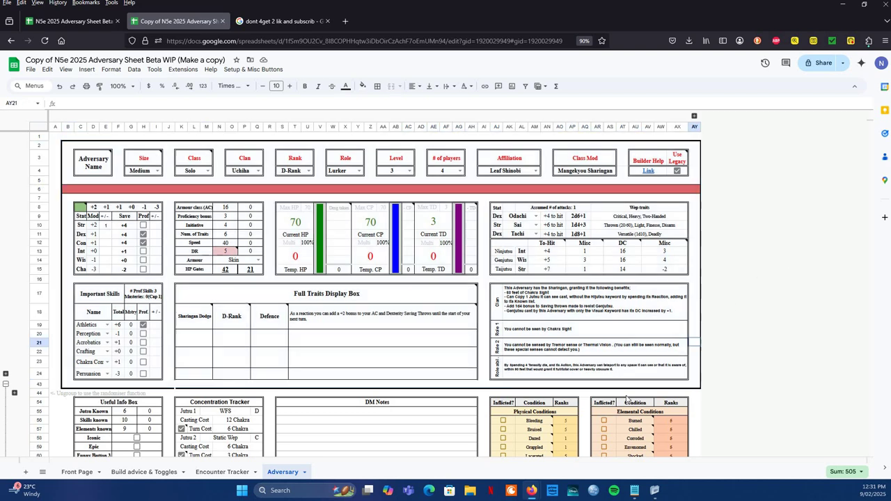
pyautogui.moveTo(433, 335)
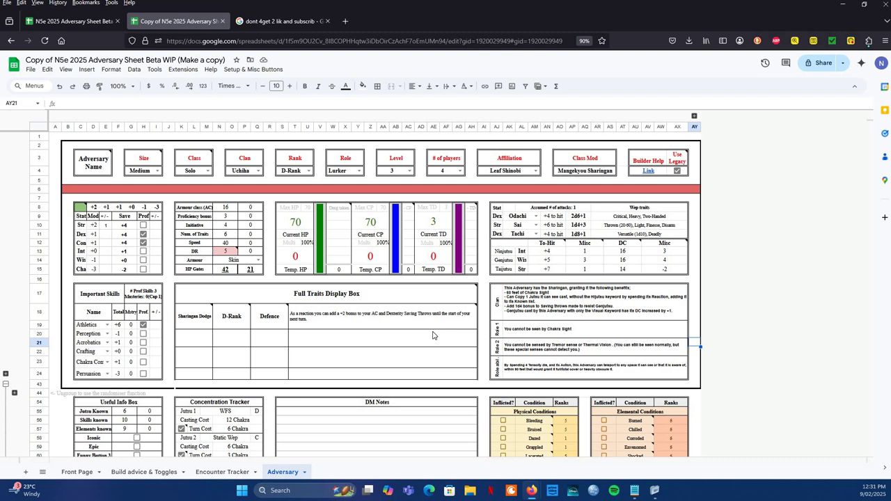
# Step: Replace the Adversary Name placeholder with the character's full name
pyautogui.click(110, 176)
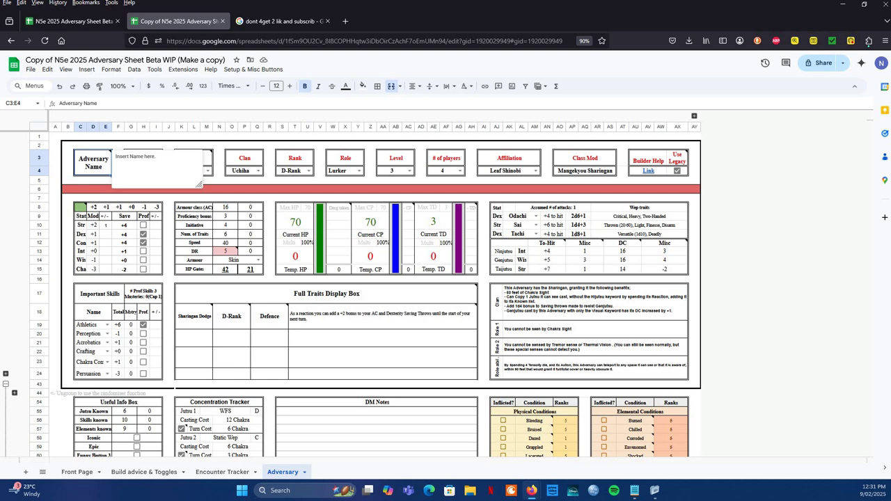
pyautogui.press('BackSpace')
pyautogui.write('Bob Uchiha')
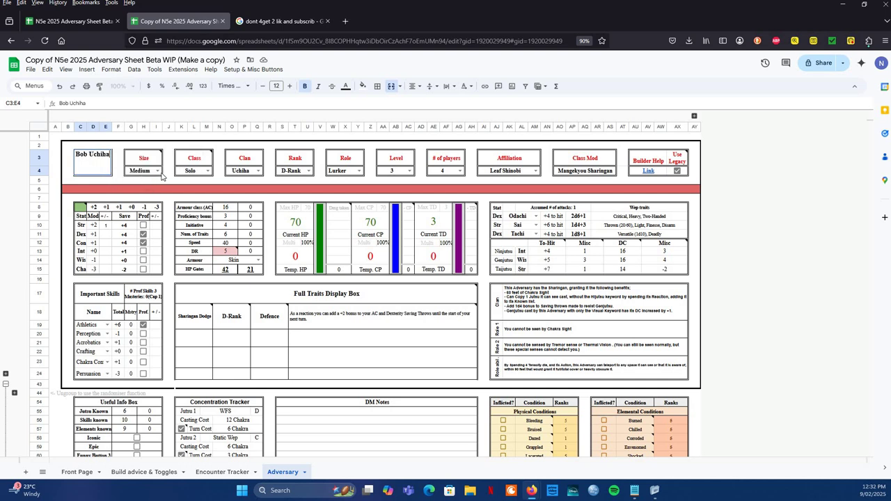
pyautogui.click(153, 163)
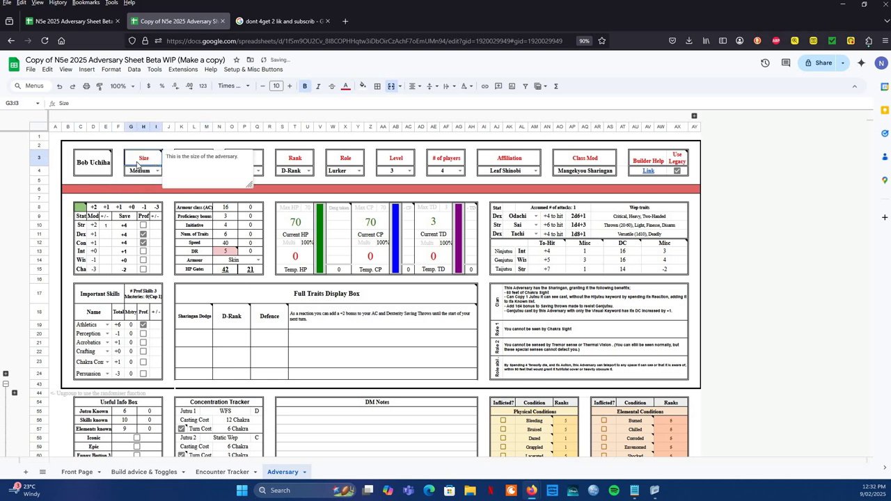
# Step: Review the size options available for the adversary
pyautogui.click(150, 171)
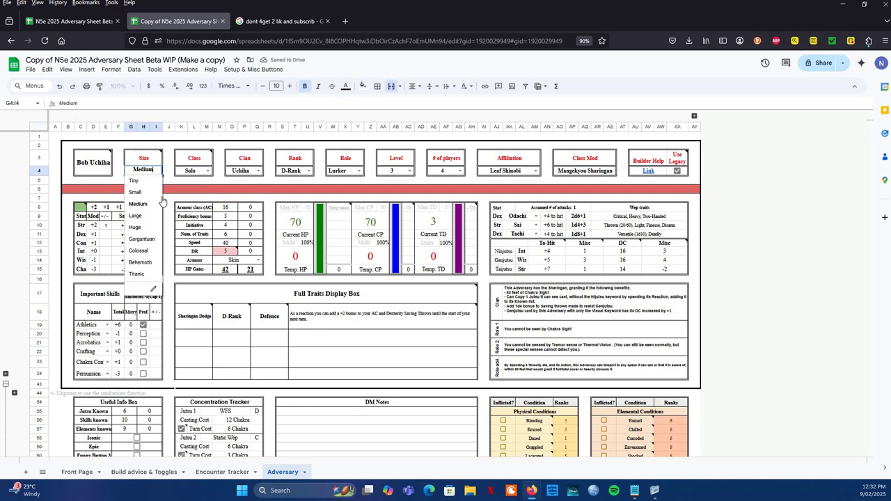
pyautogui.click(182, 184)
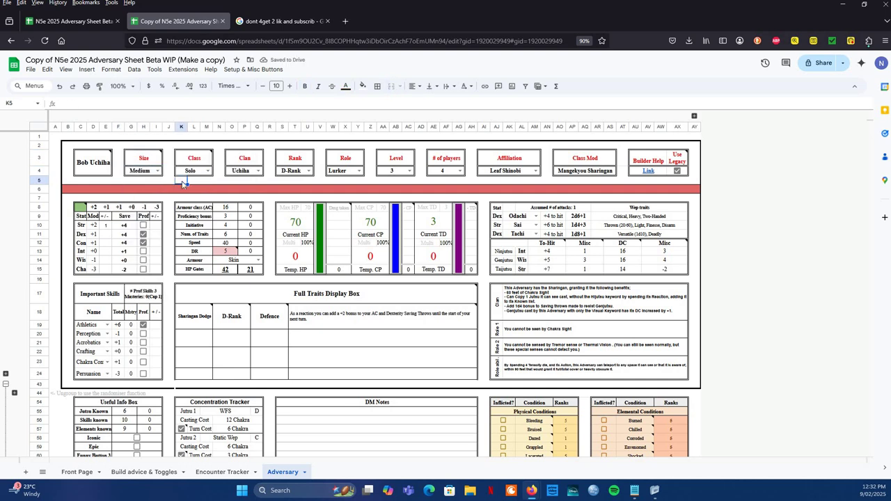
# Step: Try the Minion class while highlighting the TD block, cells AD8:AH15, and return the adversary's class to Solo
pyautogui.moveTo(207, 173)
pyautogui.click(207, 171)
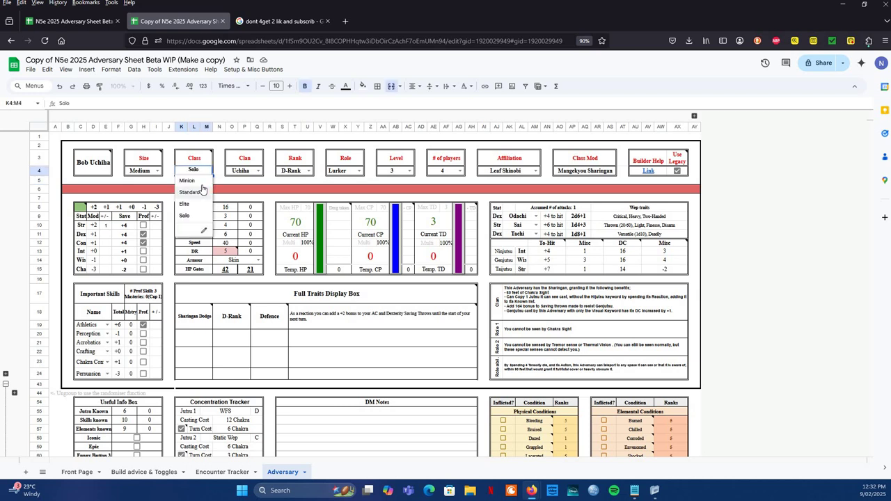
pyautogui.click(201, 189)
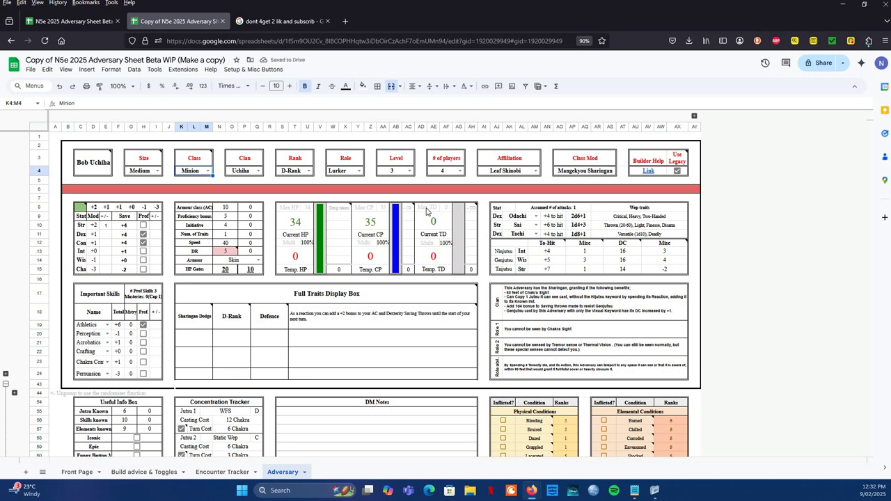
pyautogui.moveTo(427, 210); pyautogui.dragTo(471, 273)
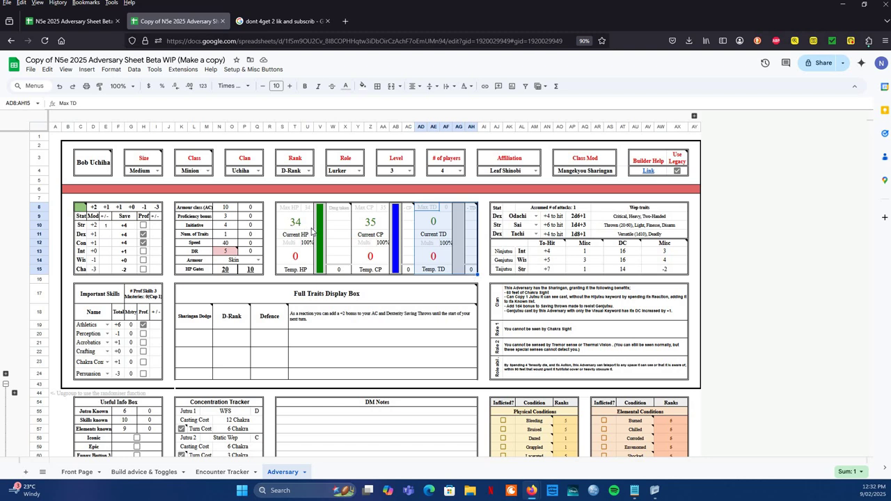
pyautogui.click(210, 174)
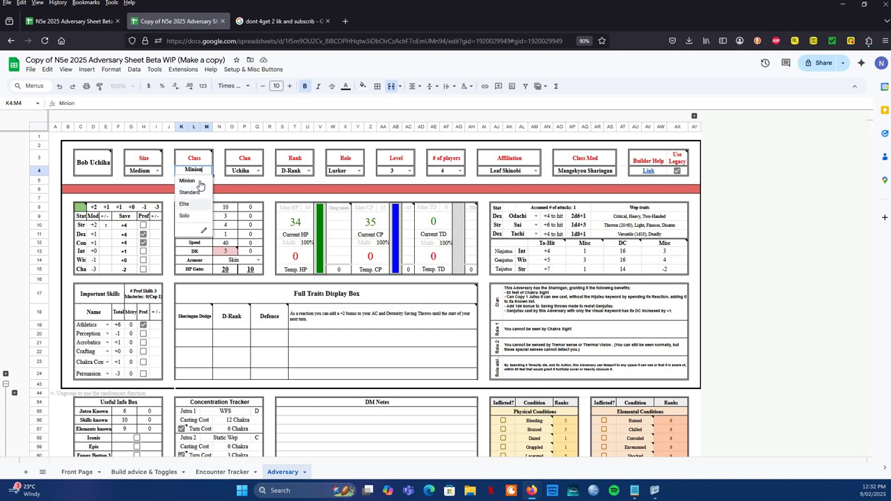
pyautogui.click(202, 217)
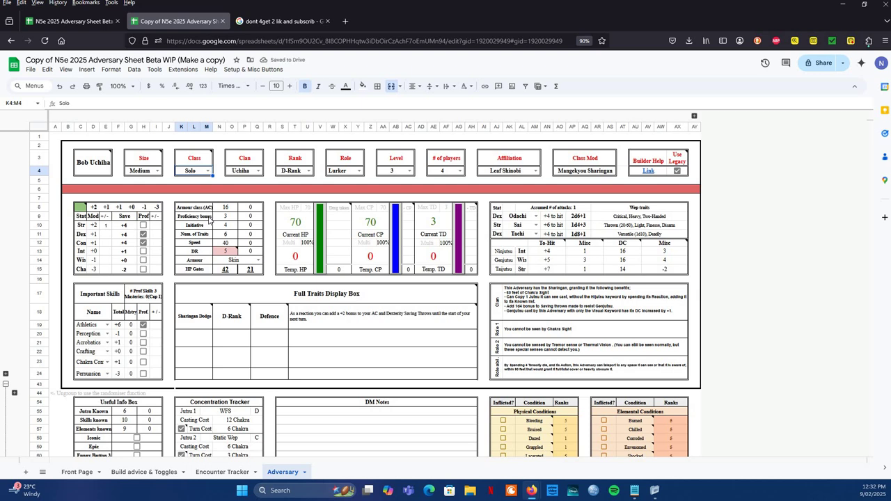
# Step: Browse the full list of clan options for the adversary
pyautogui.click(257, 170)
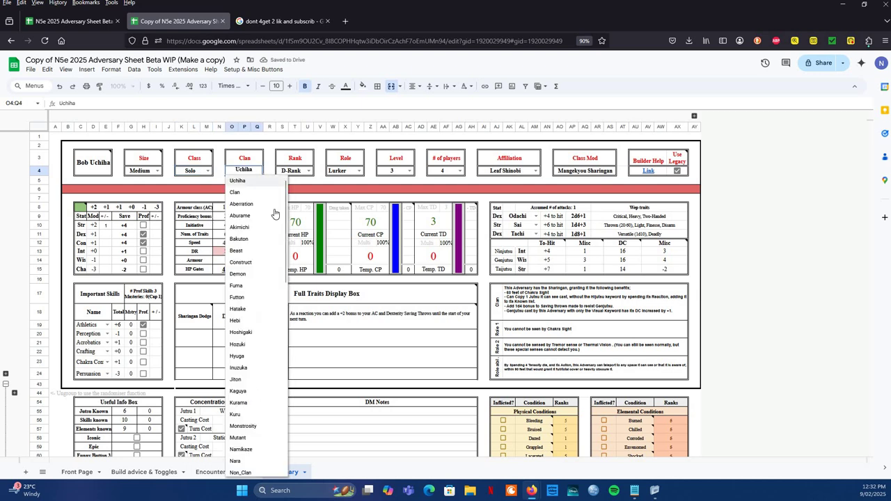
pyautogui.moveTo(285, 389); pyautogui.dragTo(287, 180)
pyautogui.click(314, 182)
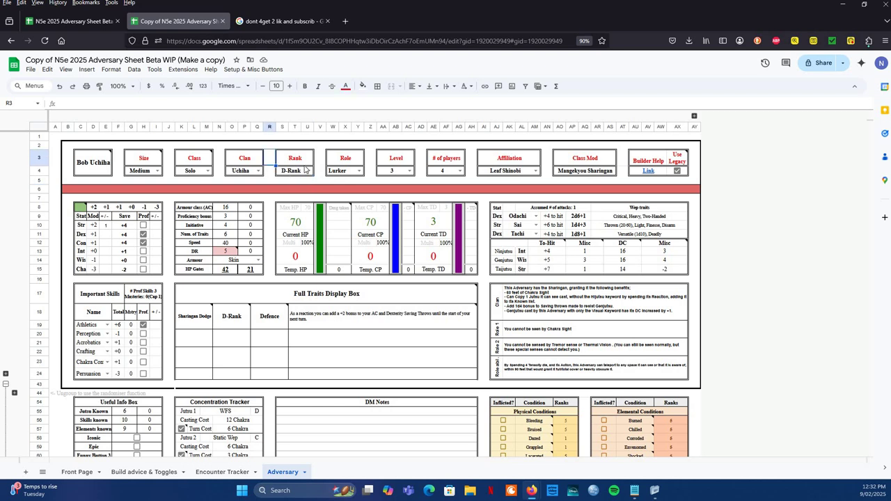
# Step: Try S-Rank as the adversary's rank and set it back to D-Rank
pyautogui.click(310, 167)
pyautogui.click(310, 172)
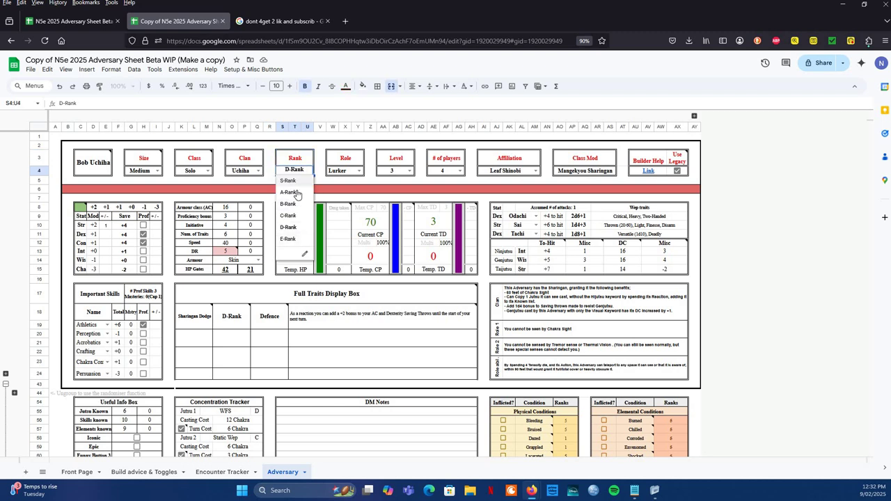
pyautogui.click(288, 181)
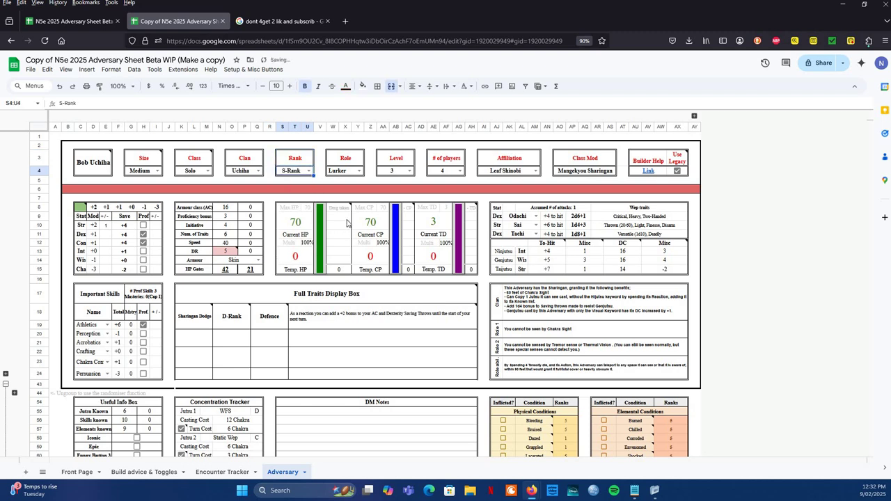
pyautogui.click(308, 171)
pyautogui.click(312, 222)
# Step: Set the adversary's role to Striker (Ninjutsu)
pyautogui.click(359, 172)
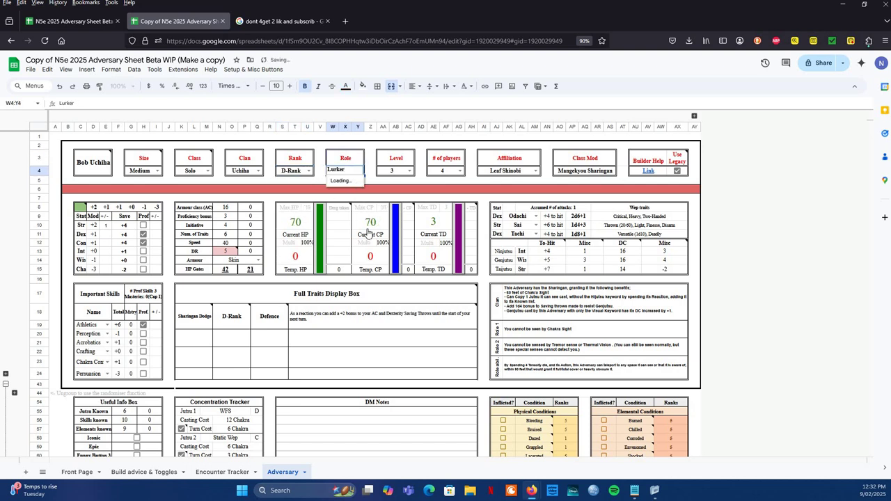
pyautogui.click(349, 262)
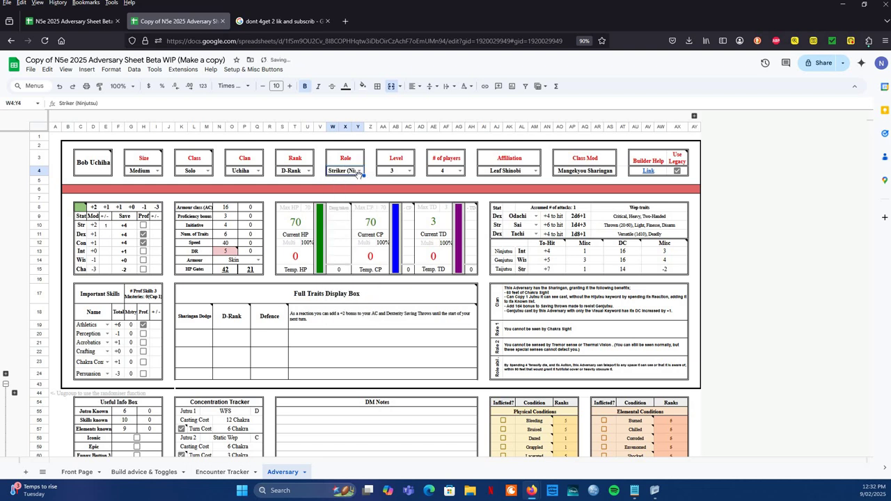
pyautogui.click(359, 174)
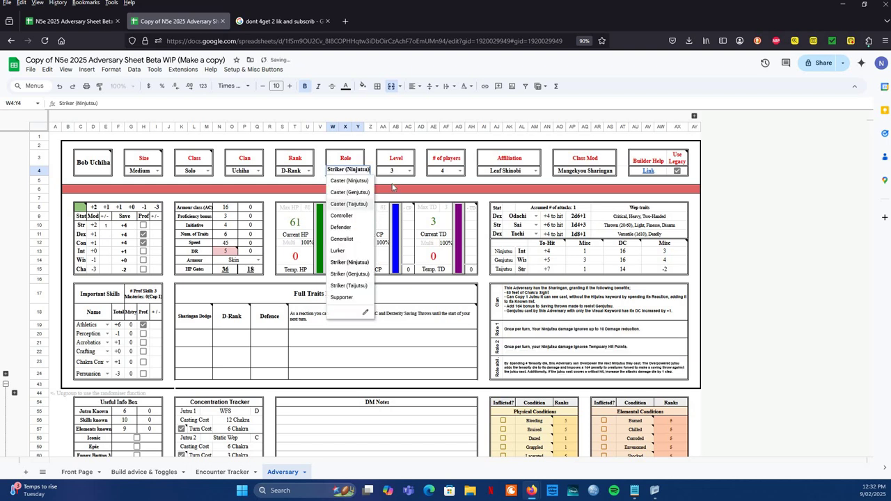
pyautogui.click(392, 185)
# Step: Review the level options available for the adversary
pyautogui.click(409, 162)
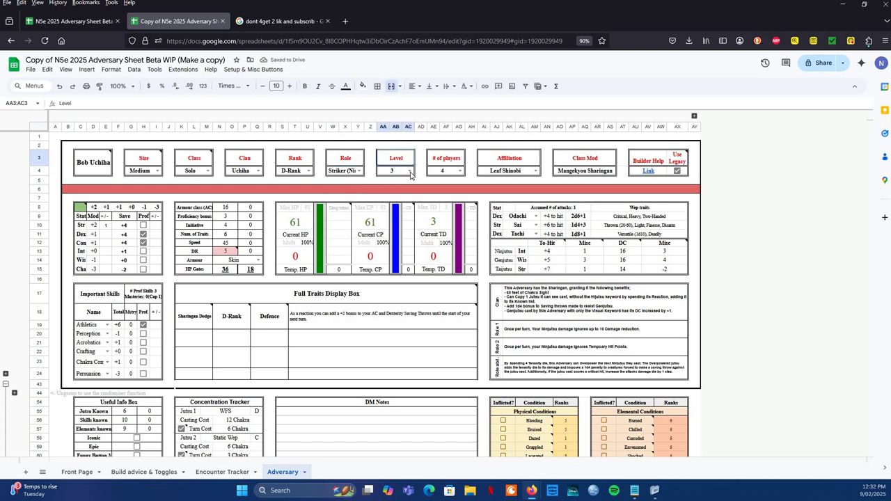
pyautogui.click(410, 172)
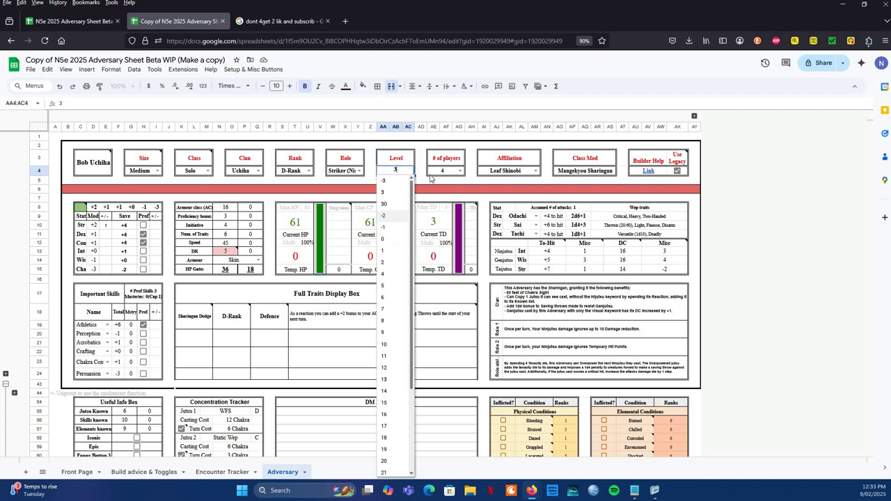
pyautogui.click(431, 182)
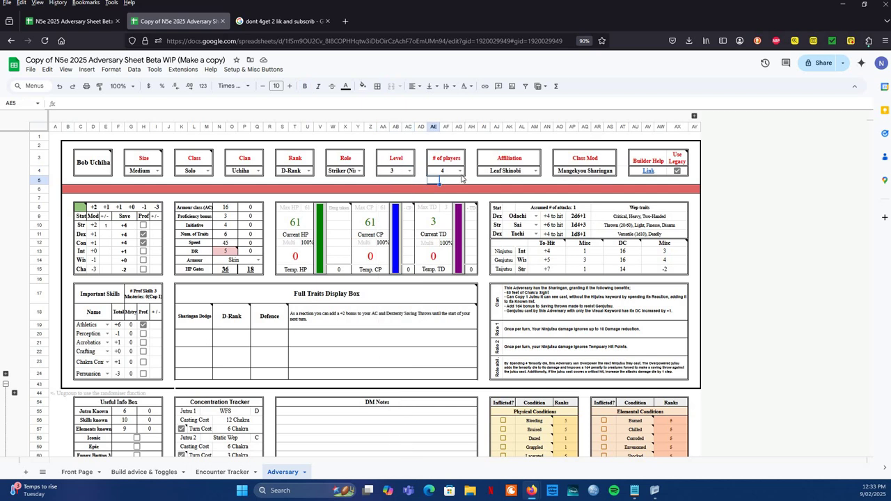
# Step: Set the number of players to 5 and the adversary's affiliation to Cultist
pyautogui.click(461, 172)
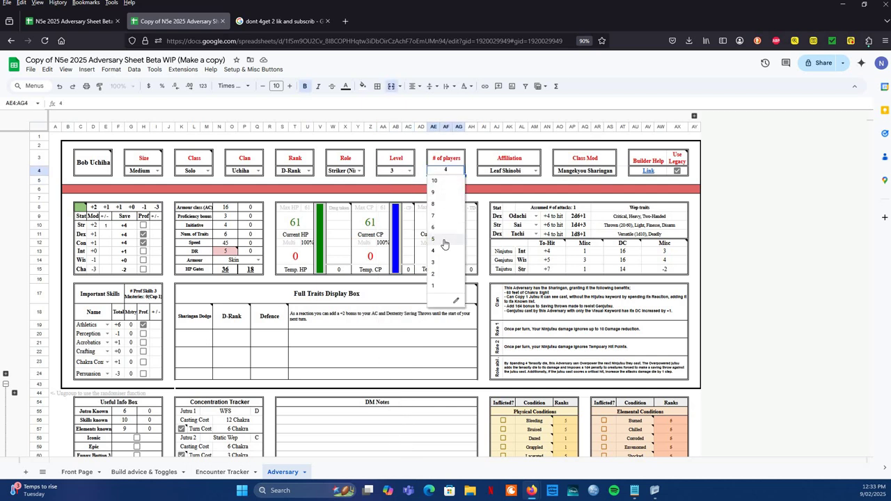
pyautogui.click(444, 243)
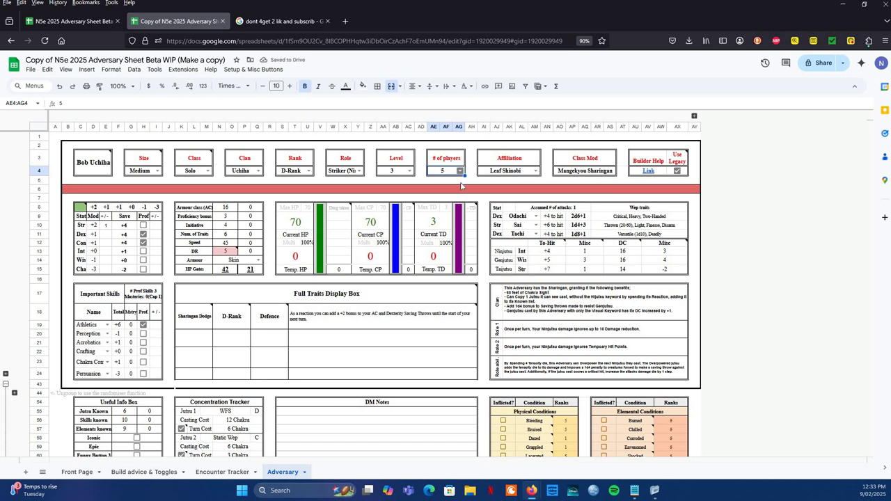
pyautogui.click(536, 173)
pyautogui.click(505, 217)
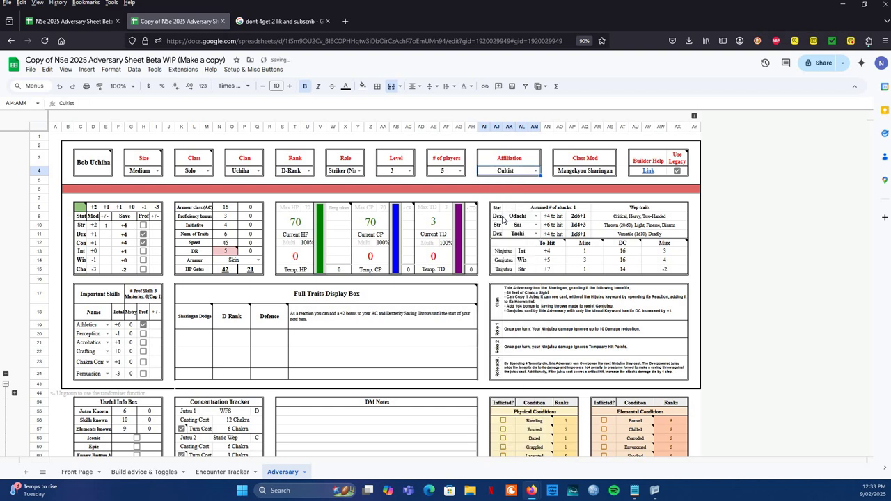
# Step: Check the Class Mod and Builder Help cells, and read the note on the Use Legacy toggle
pyautogui.click(571, 172)
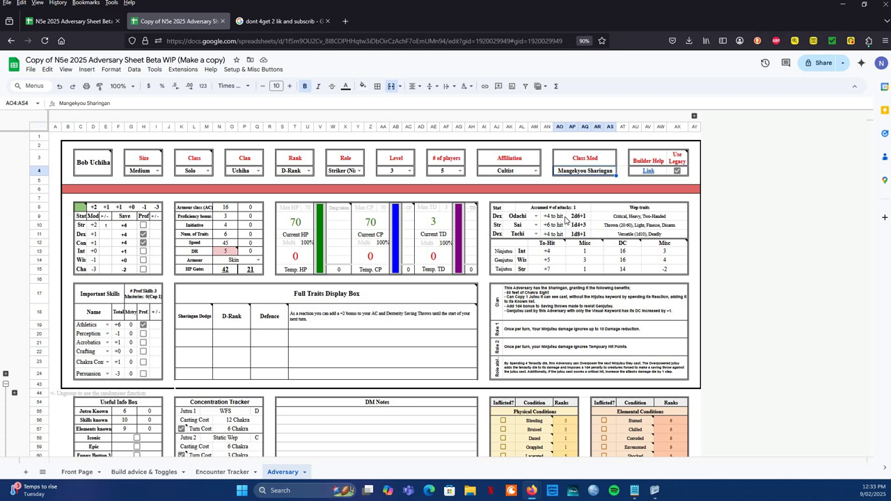
pyautogui.click(658, 173)
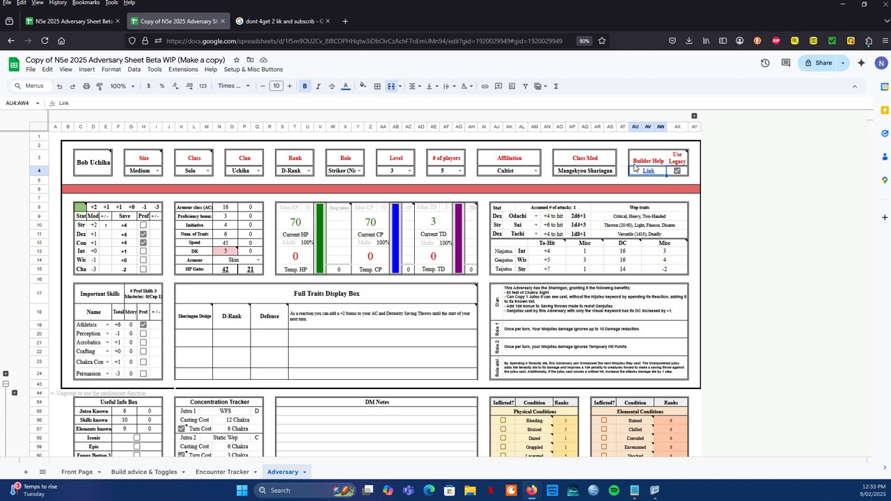
pyautogui.click(677, 160)
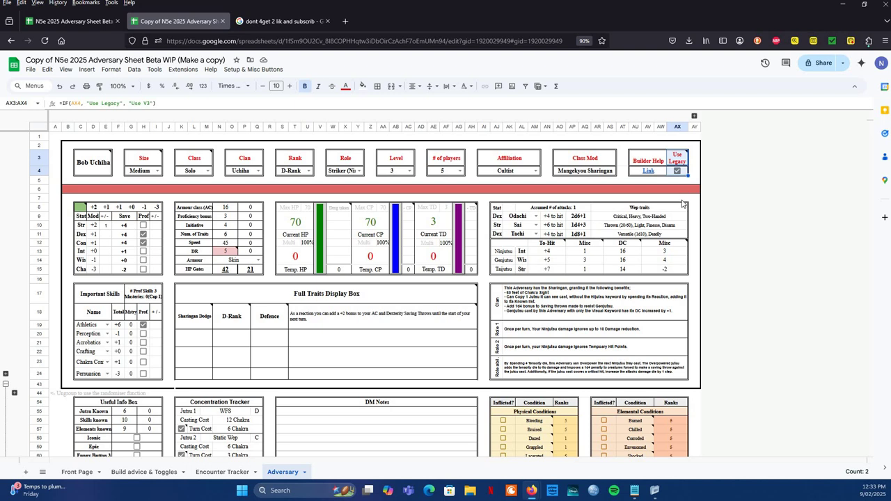
pyautogui.moveTo(681, 158)
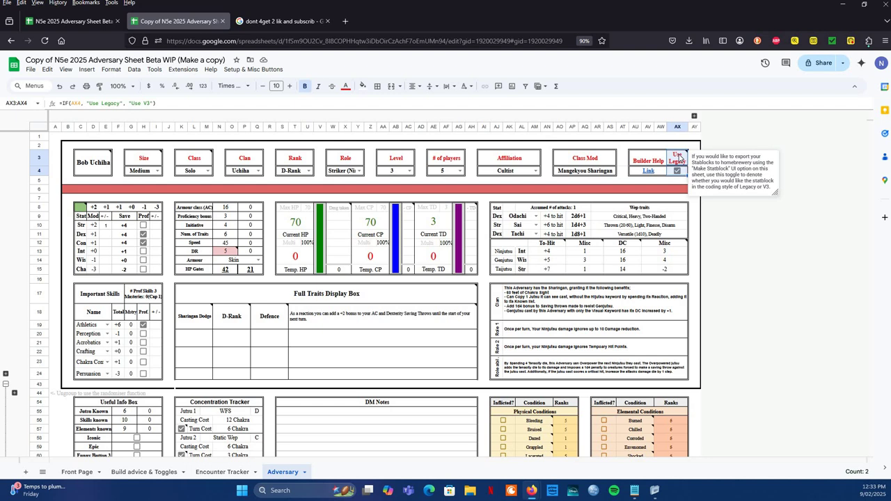
# Step: Highlight the recommended stat line, cells D8:I8, and check the stat modifiers beneath it, including the options for Wis
pyautogui.click(151, 194)
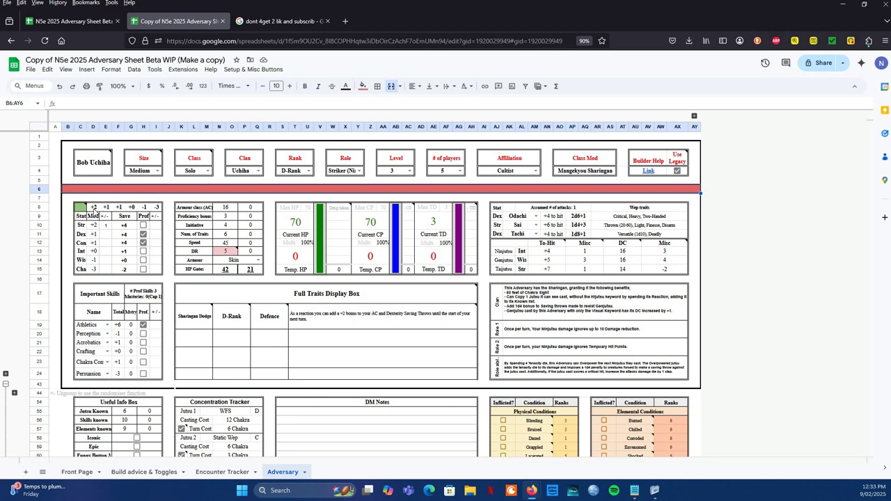
pyautogui.moveTo(95, 208); pyautogui.dragTo(156, 208)
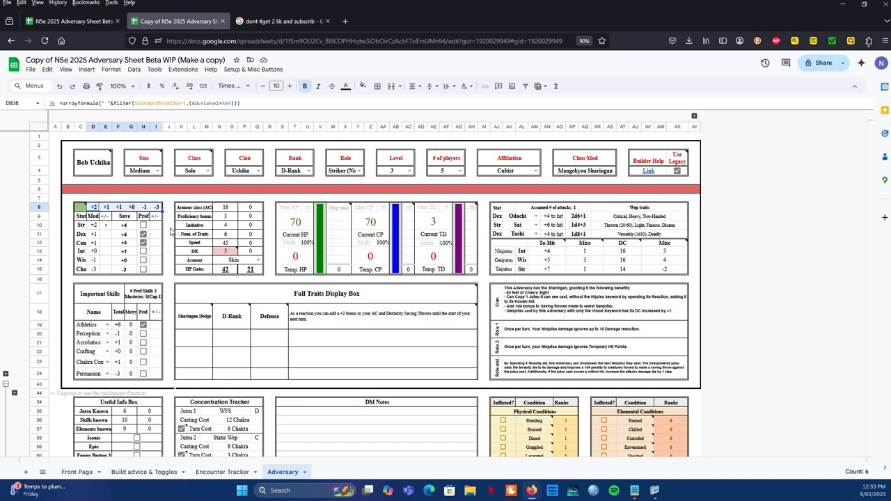
pyautogui.click(95, 225)
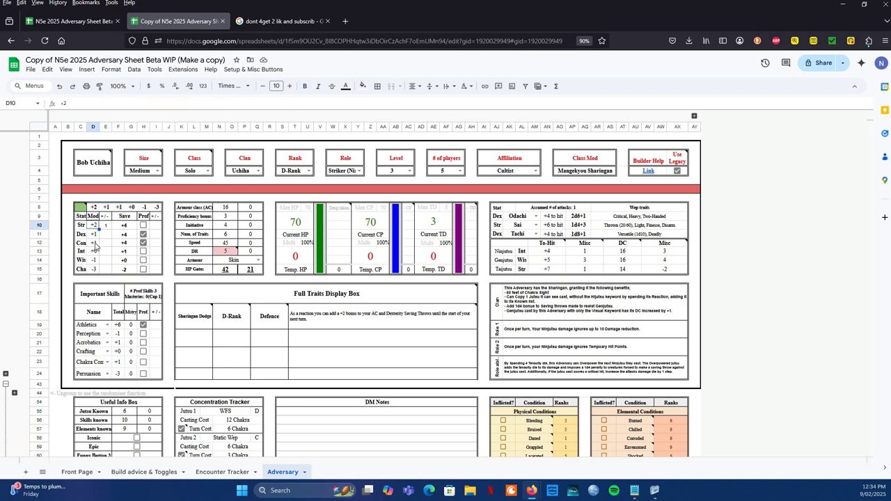
pyautogui.click(96, 236)
pyautogui.click(96, 245)
pyautogui.click(95, 259)
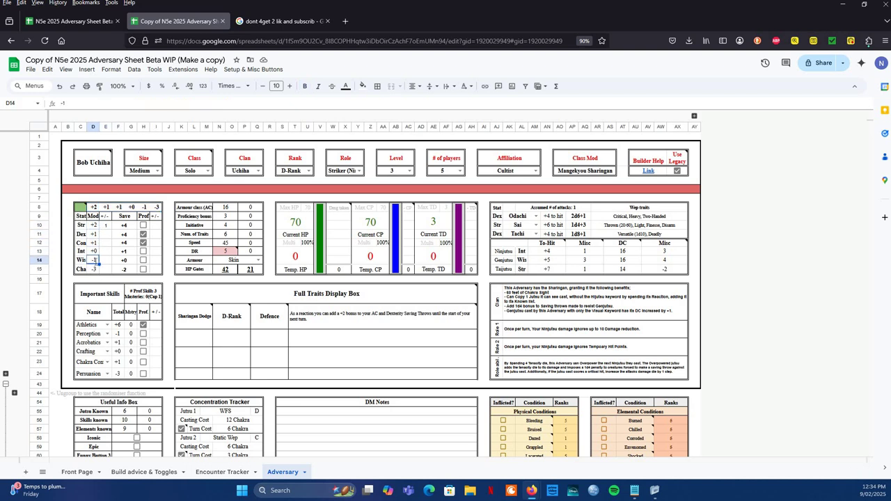
pyautogui.click(95, 260)
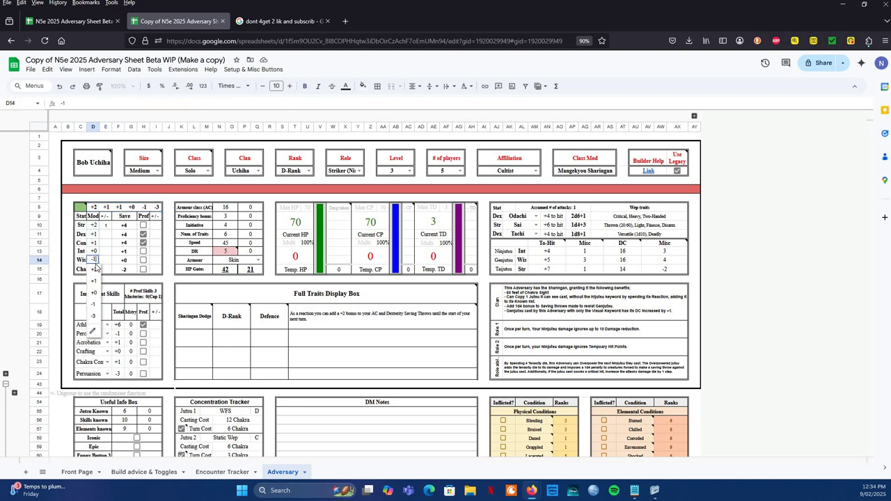
# Step: Read the note on the stat-line check cell C8
pyautogui.click(81, 207)
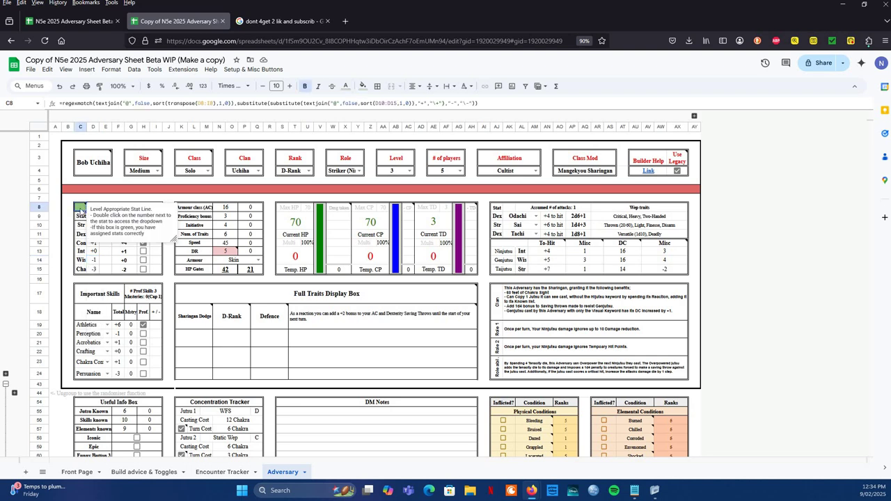
pyautogui.click(72, 226)
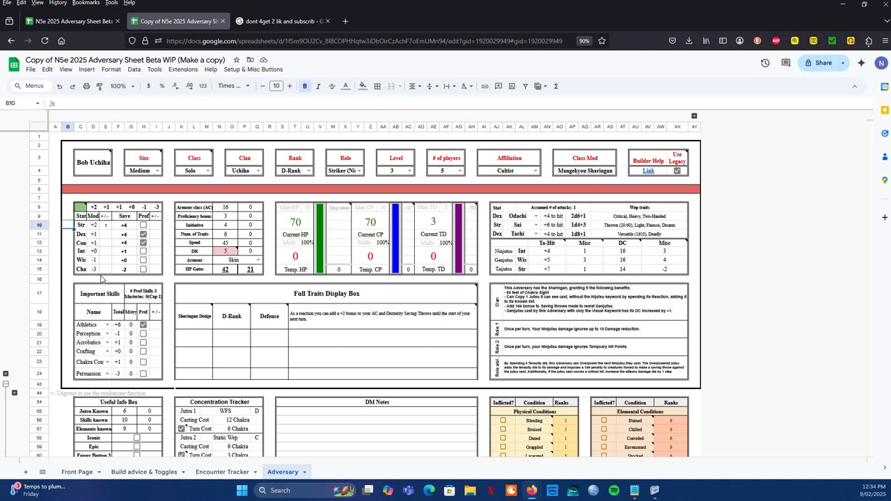
# Step: Set the Cha modifier in cell D15 to -6
pyautogui.click(93, 273)
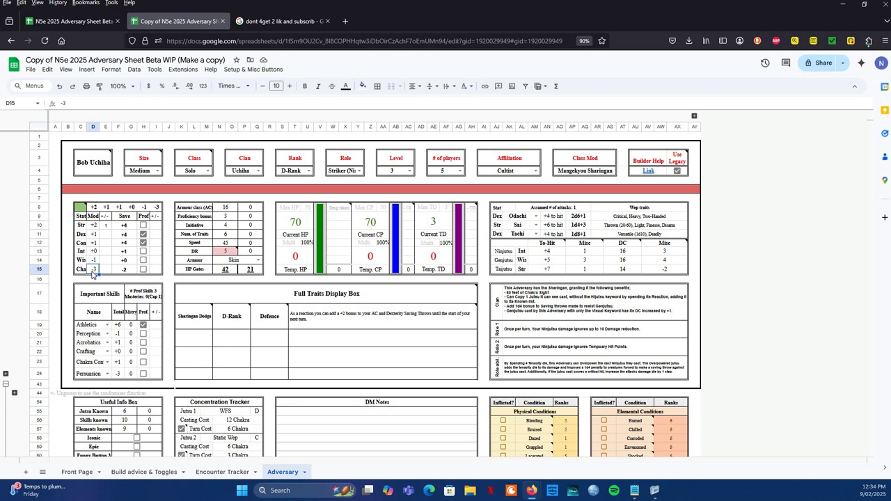
pyautogui.write('-6')
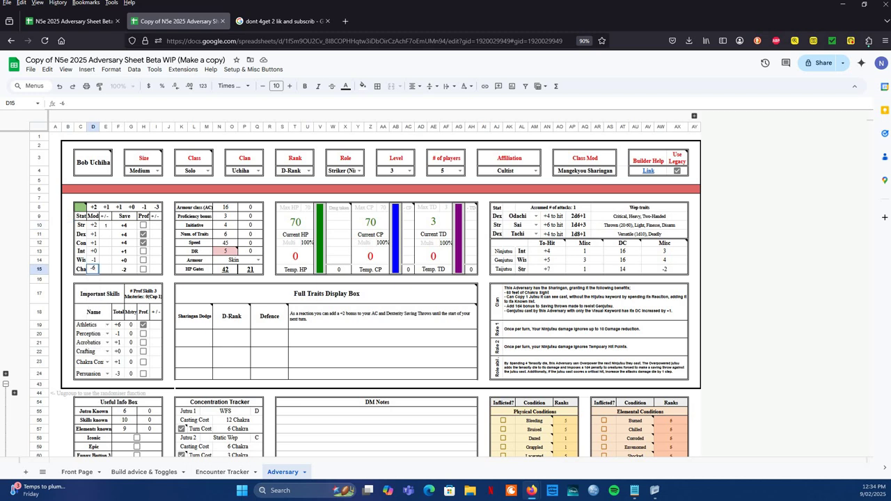
pyautogui.press('Return')
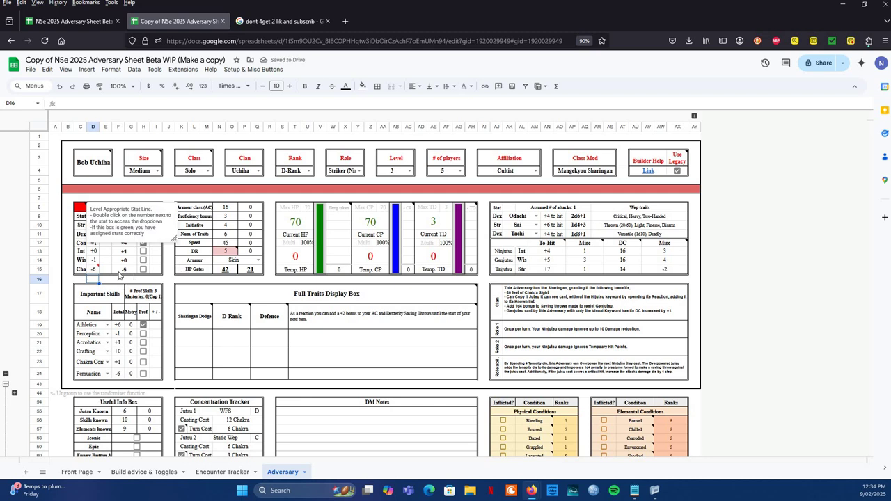
pyautogui.press('Up')
pyautogui.press('Right')
pyautogui.press('Right')
pyautogui.press('Right')
pyautogui.press('Right')
pyautogui.press('Right')
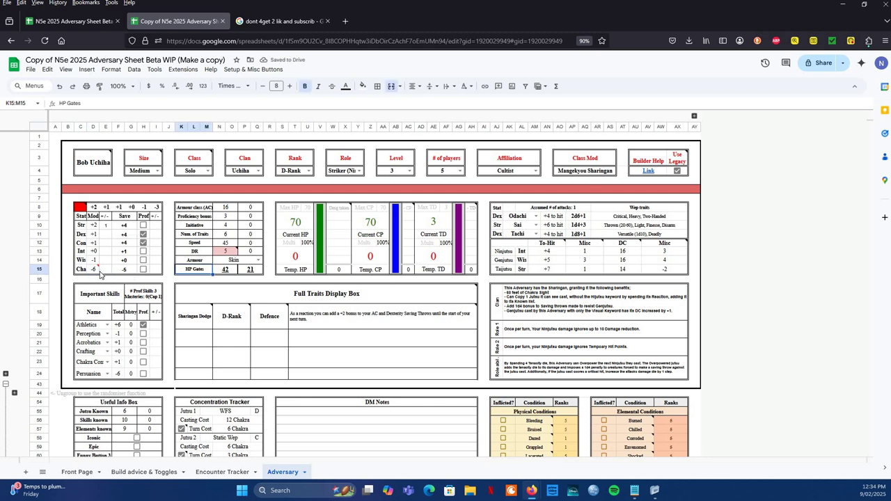
# Step: Compare the Cha modifier with the recommended stat line in D8:I8 and set Cha in cell D15 to -3
pyautogui.click(101, 273)
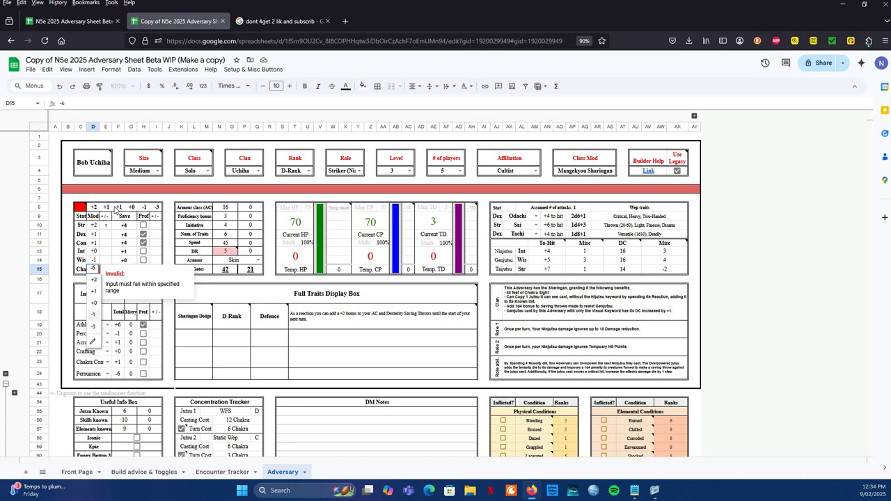
pyautogui.moveTo(98, 211); pyautogui.dragTo(157, 209)
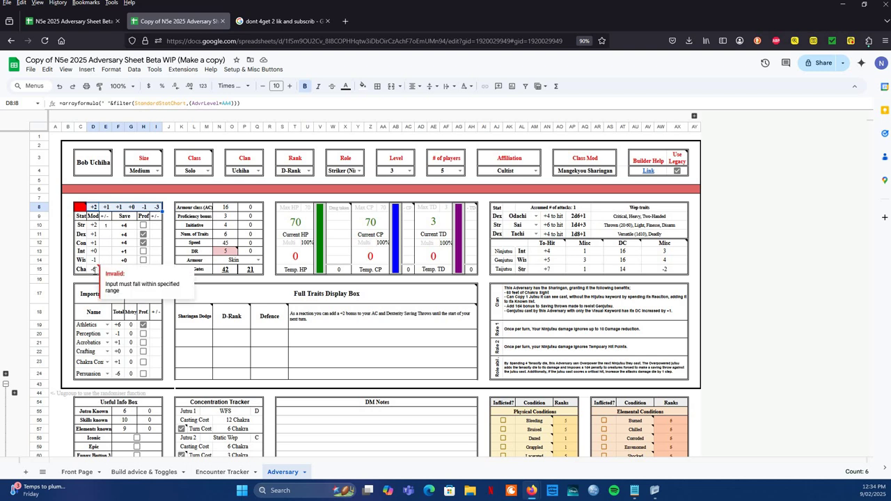
pyautogui.click(97, 269)
pyautogui.click(98, 327)
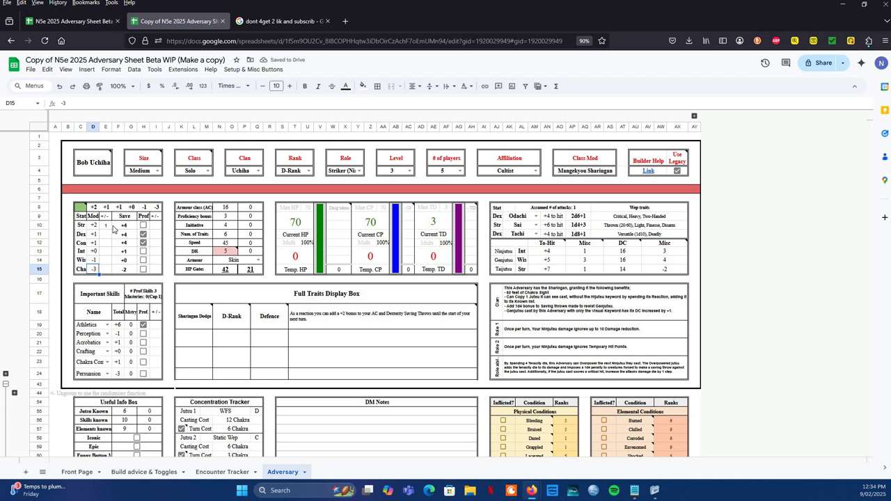
# Step: Highlight the stat block's modifier adjustment, Save, Prof and save adjustment columns in turn to review them
pyautogui.moveTo(95, 220); pyautogui.dragTo(108, 270)
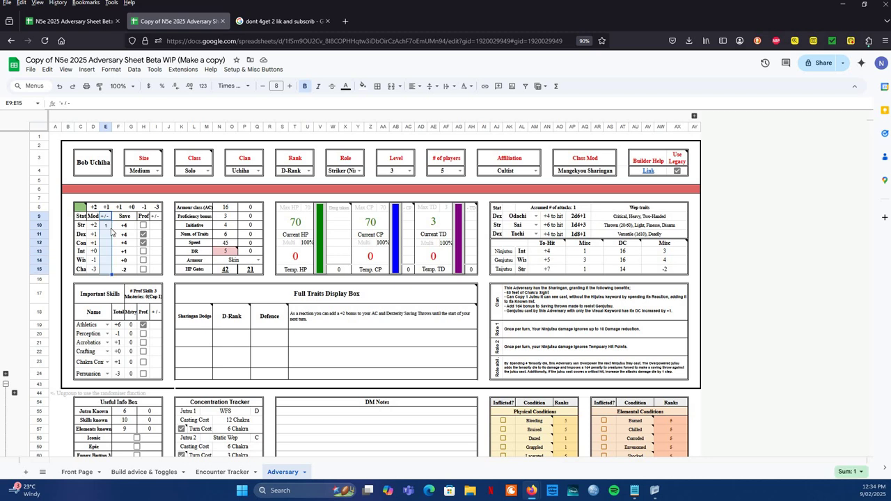
pyautogui.click(108, 226)
pyautogui.moveTo(108, 235); pyautogui.dragTo(108, 271)
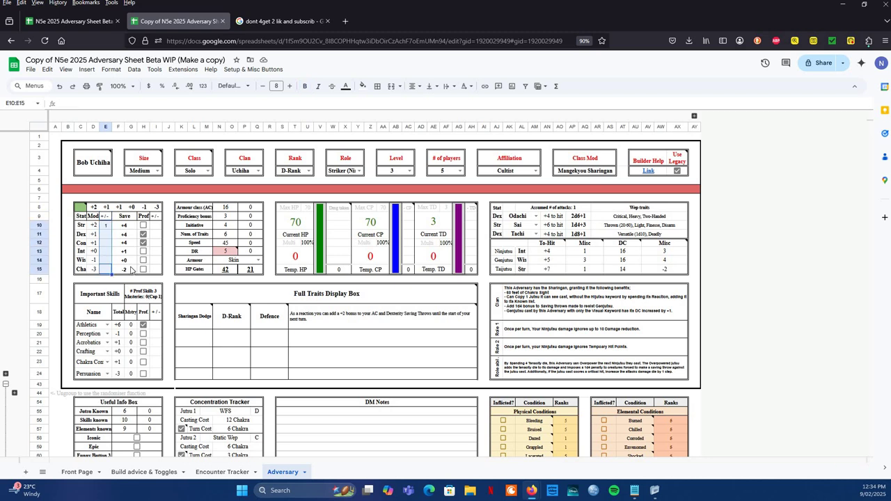
pyautogui.moveTo(126, 227); pyautogui.dragTo(132, 270)
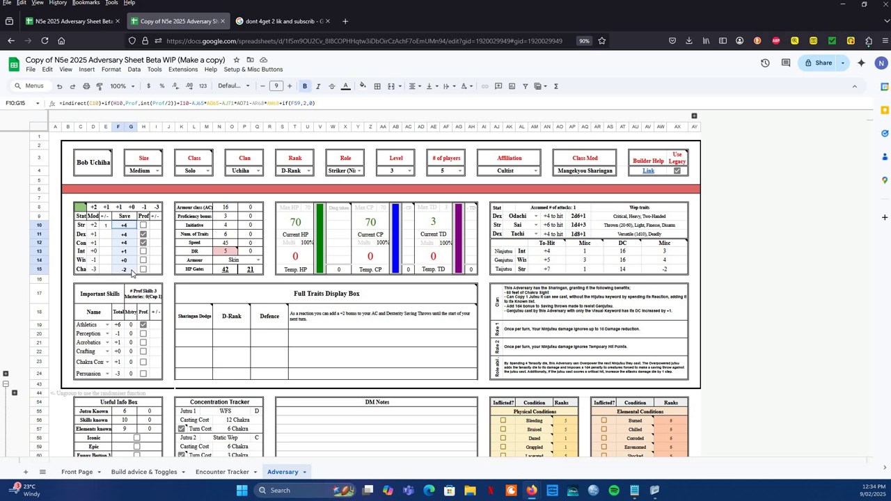
pyautogui.moveTo(141, 217); pyautogui.dragTo(143, 271)
pyautogui.moveTo(156, 216); pyautogui.dragTo(155, 273)
# Step: Toggle the Dex save proficiency off and on, and try a save adjustment of 2 in cell I11
pyautogui.click(143, 235)
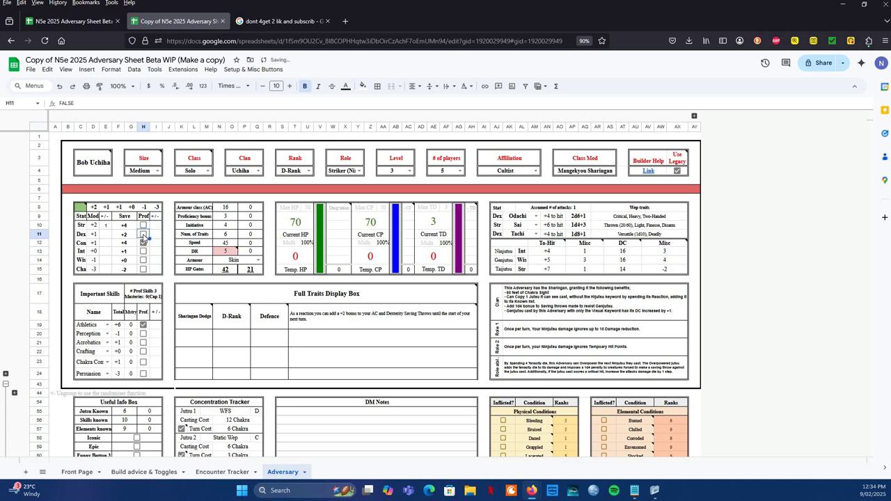
pyautogui.press('space')
pyautogui.click(159, 228)
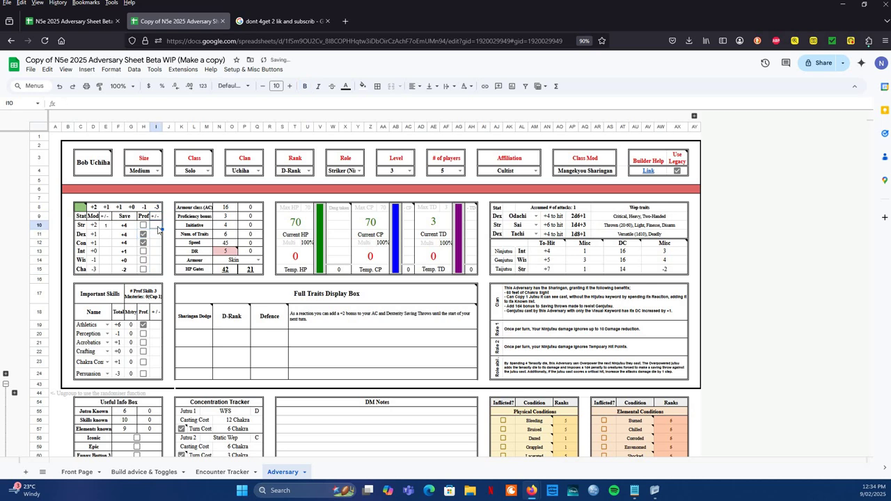
pyautogui.click(157, 236)
pyautogui.write('2')
pyautogui.press('Return')
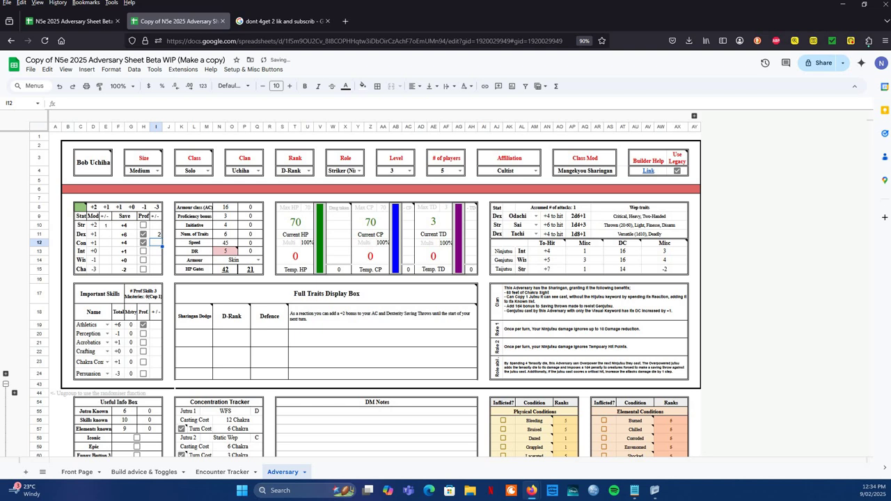
pyautogui.click(124, 236)
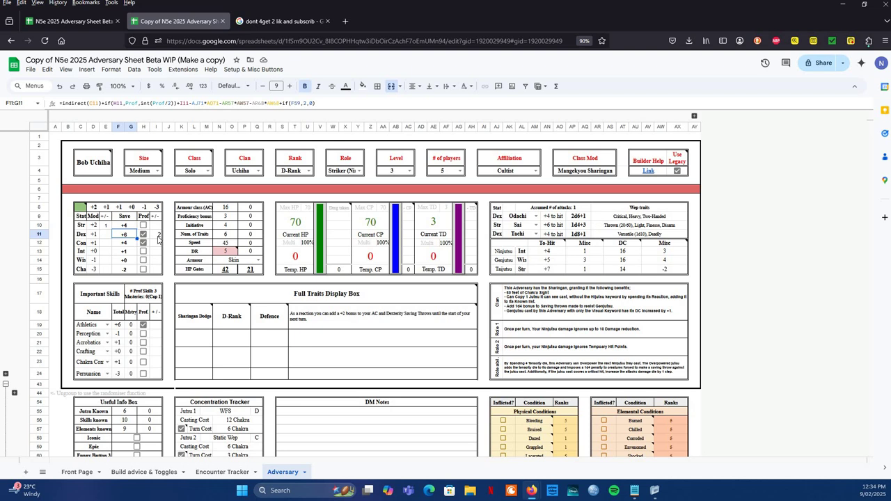
# Step: Set the Dex save adjustment in cell I11 to 0
pyautogui.click(159, 239)
pyautogui.write('0')
pyautogui.press('Return')
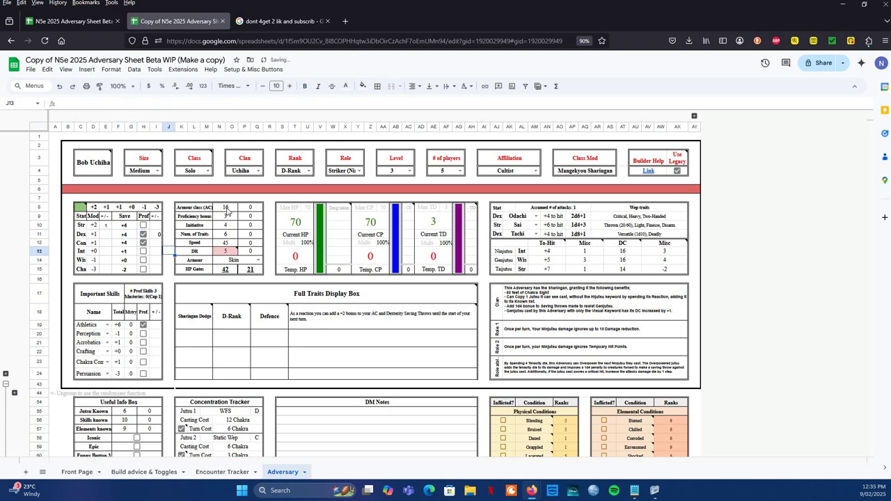
# Step: Try Armour class adjustments of 2 and -2 in cell P8, and restore the adjustment to 0
pyautogui.click(255, 208)
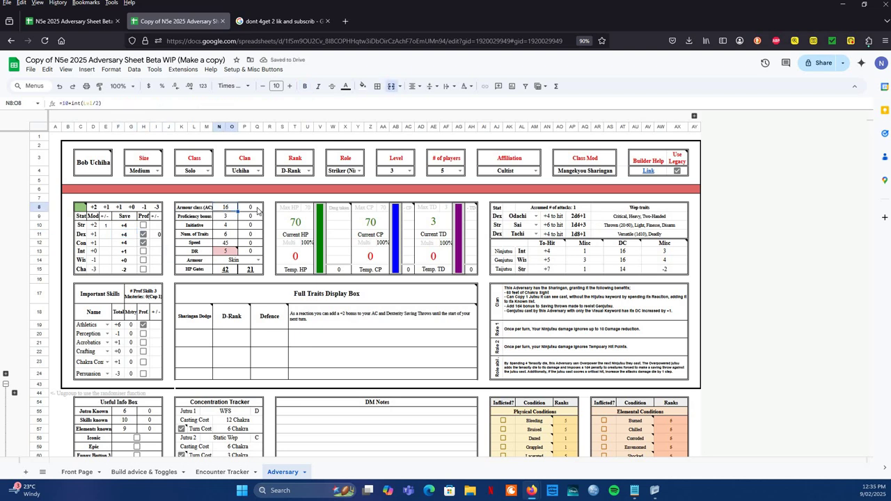
pyautogui.write('2')
pyautogui.press('Return')
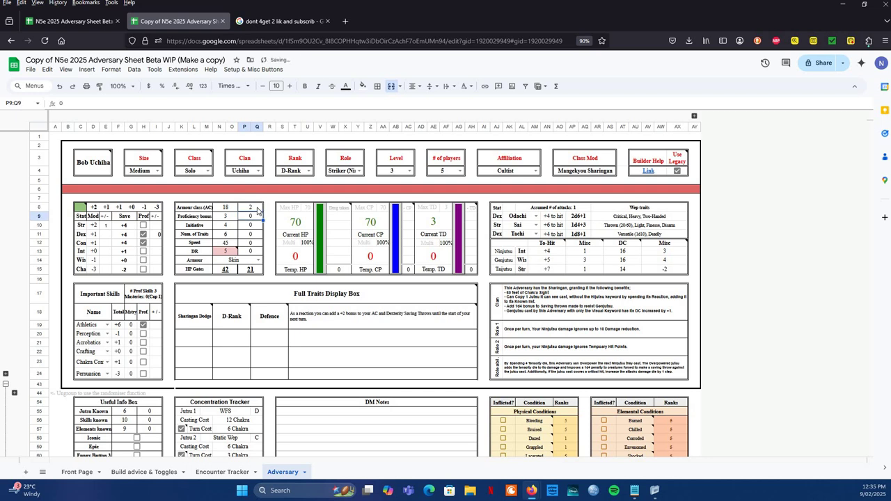
pyautogui.click(257, 208)
pyautogui.write('-2')
pyautogui.press('Return')
pyautogui.click(257, 208)
pyautogui.press('Delete')
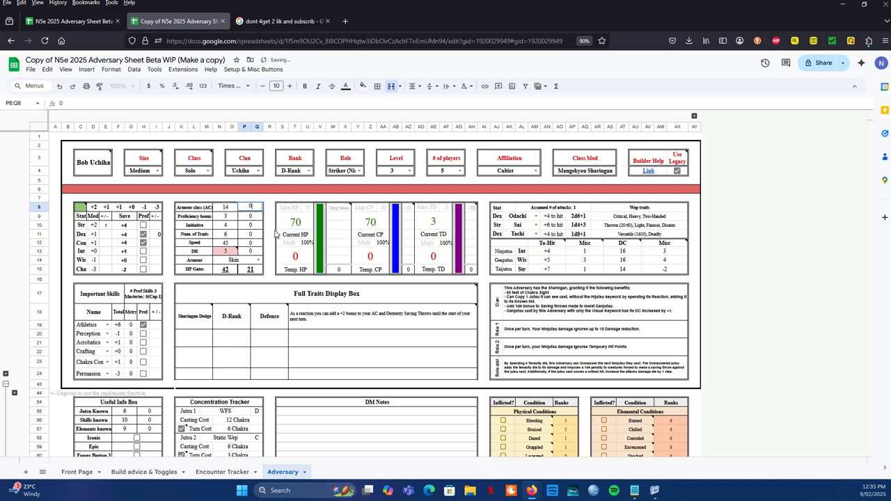
pyautogui.click(272, 234)
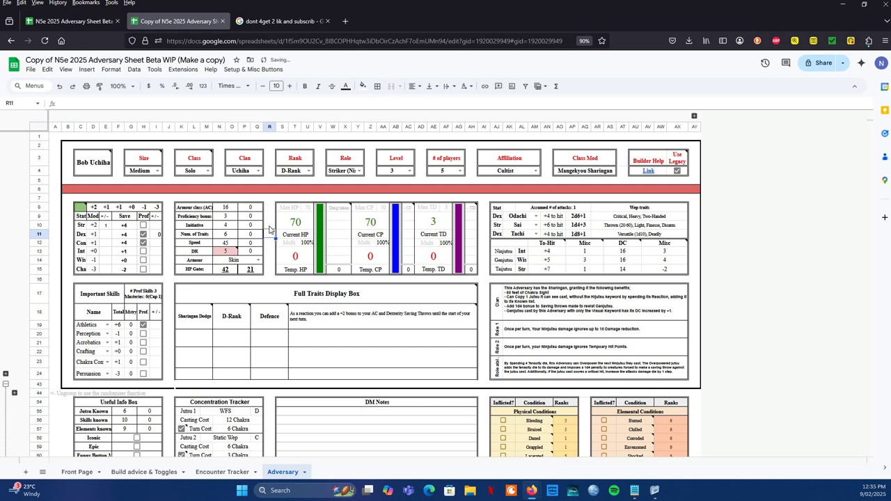
# Step: Try a Proficiency bonus adjustment of 6 in cell P9, check the bonus cell, and restore the adjustment to 0
pyautogui.click(234, 209)
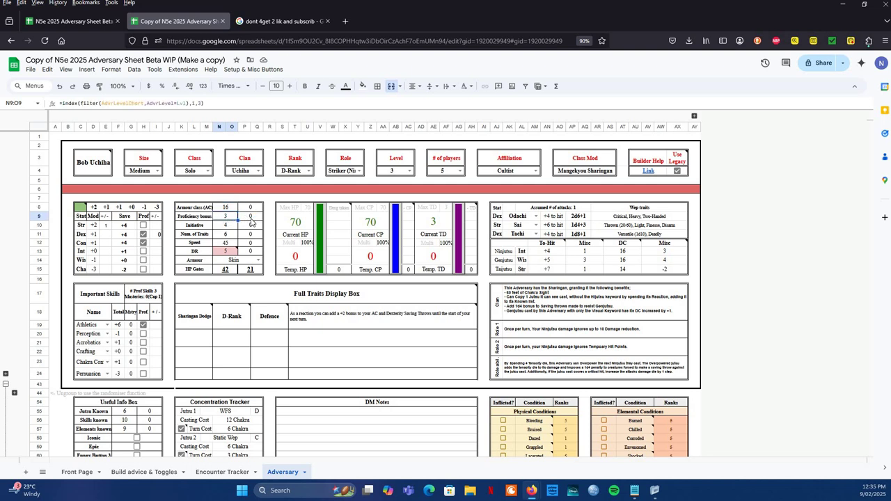
pyautogui.click(250, 219)
pyautogui.write('6')
pyautogui.press('Return')
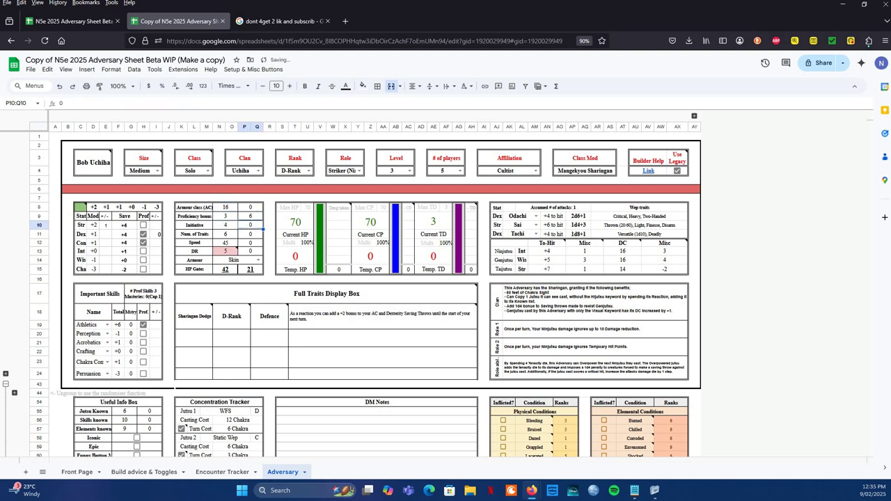
pyautogui.click(227, 217)
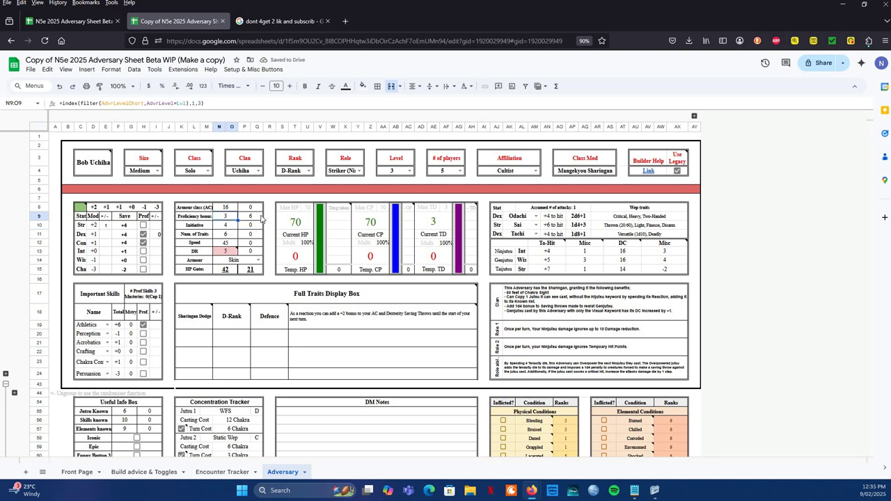
pyautogui.click(261, 220)
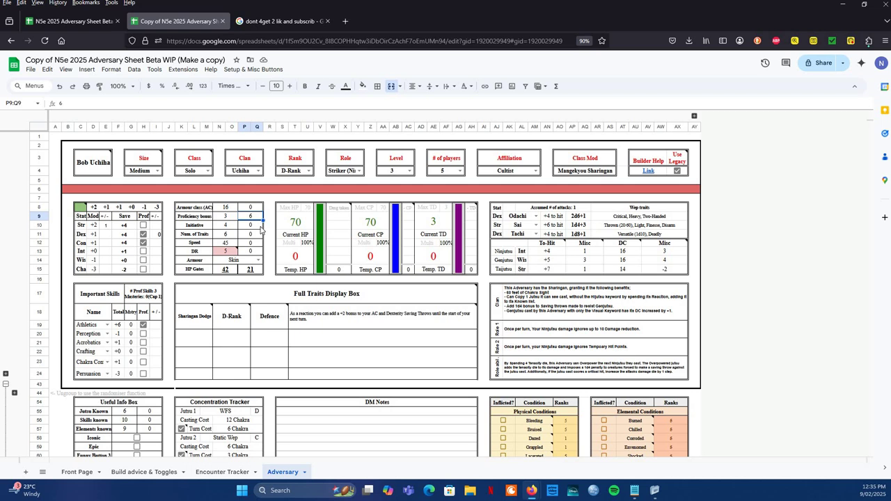
pyautogui.press('Delete')
pyautogui.write('0')
pyautogui.press('Return')
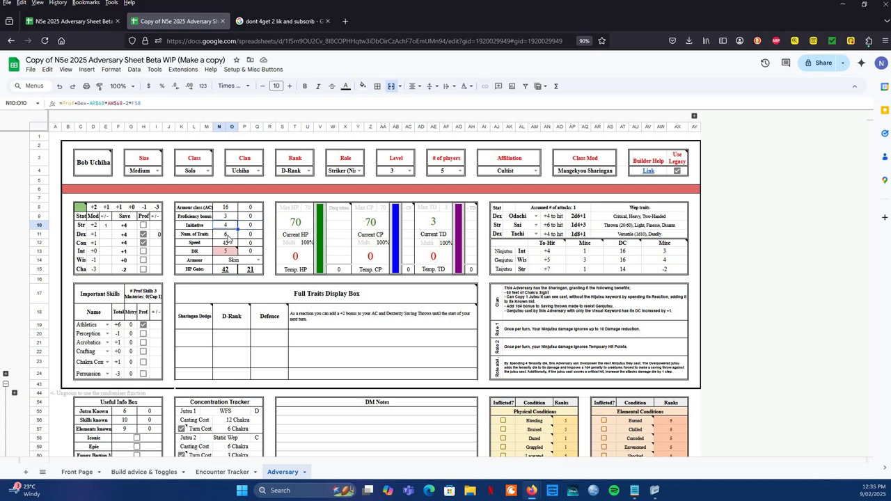
# Step: Check the Num. of Traits, Speed, DR and Armour cells, including the note on DR
pyautogui.click(231, 236)
pyautogui.click(234, 243)
pyautogui.click(231, 252)
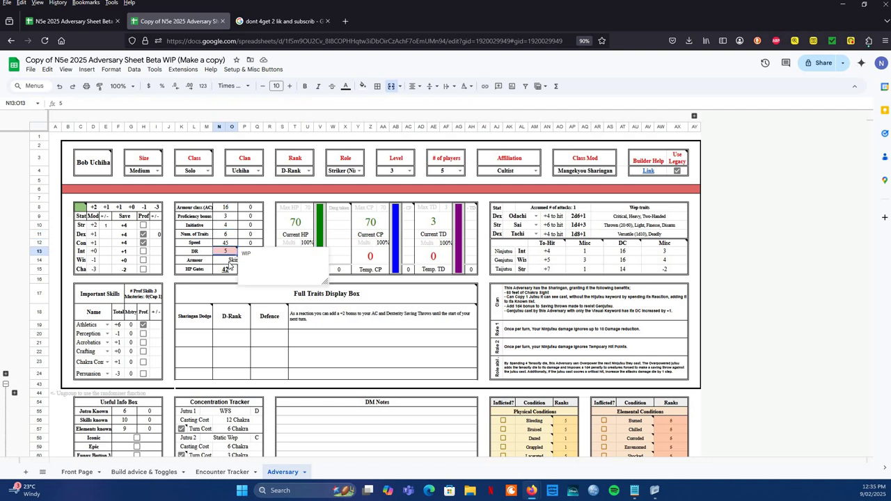
pyautogui.click(231, 261)
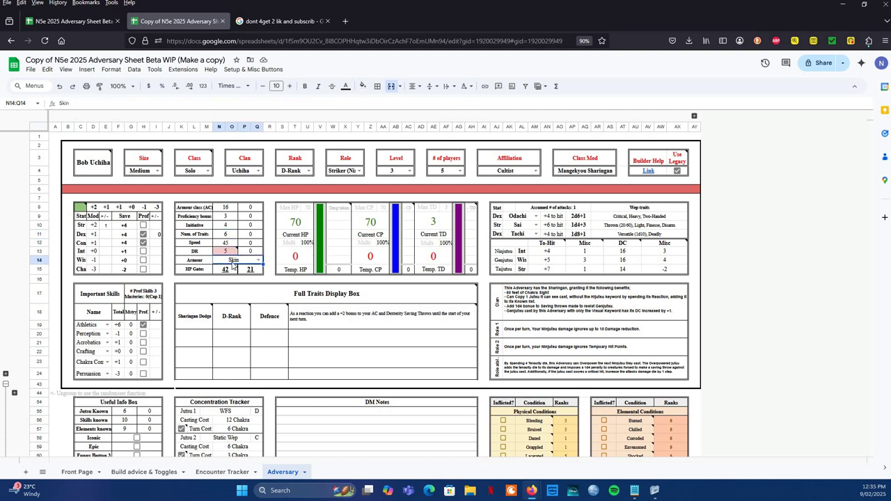
pyautogui.click(231, 252)
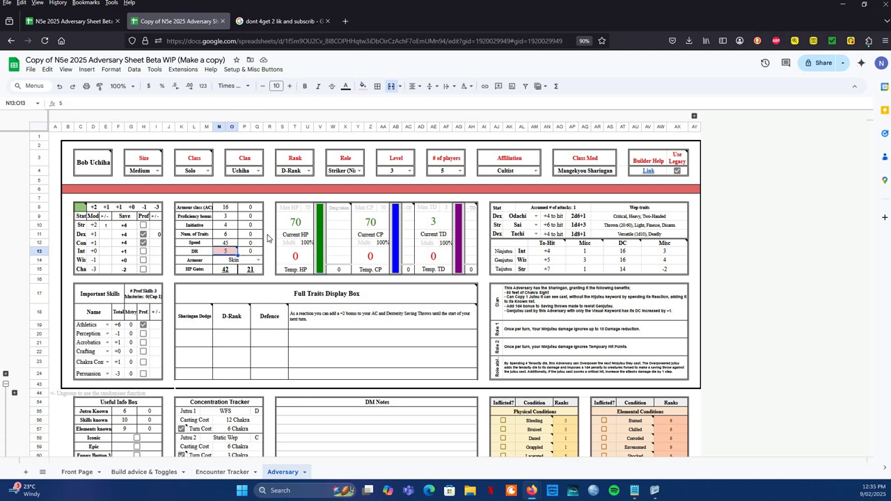
pyautogui.click(268, 238)
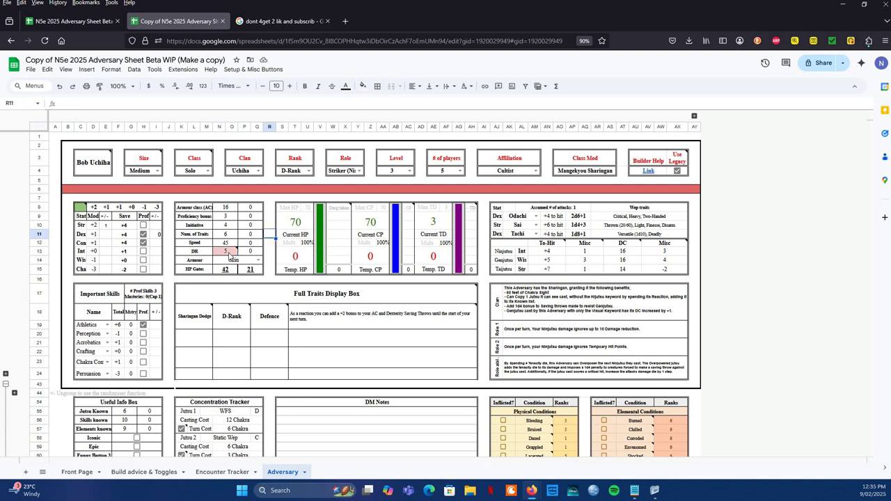
pyautogui.click(267, 211)
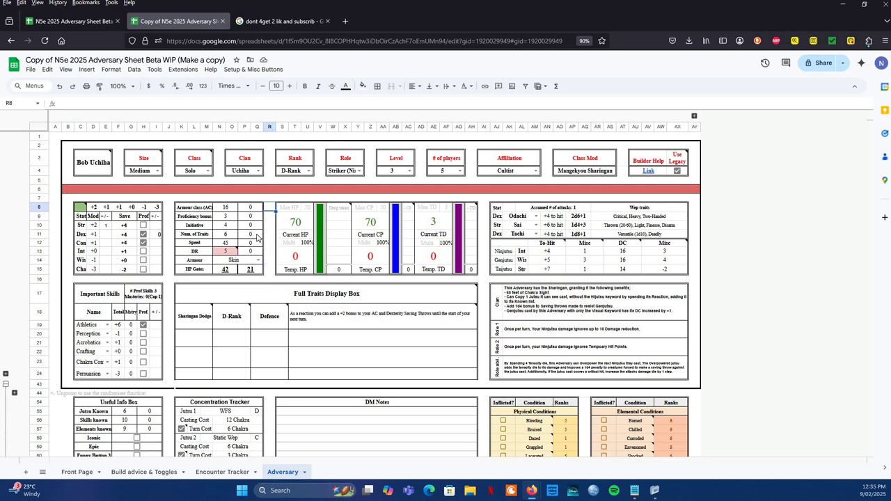
# Step: Try the Elite and Standard classes for the adversary, and set the Class back to Solo
pyautogui.click(206, 171)
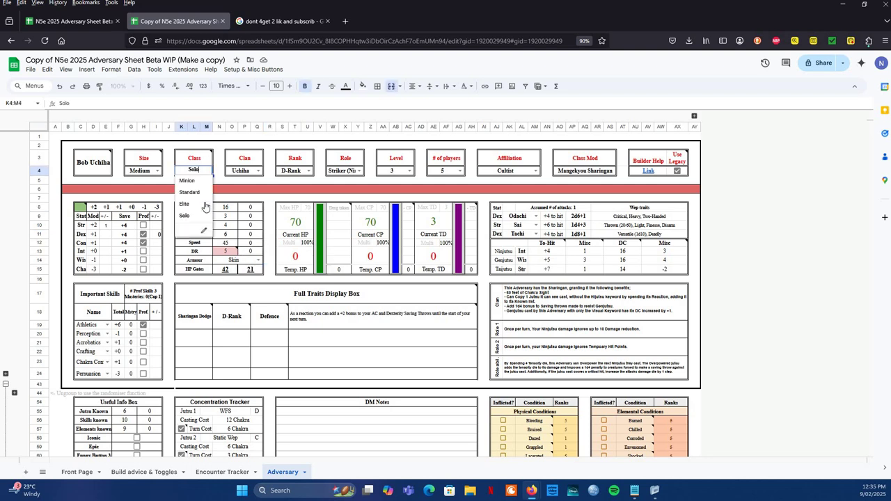
pyautogui.click(202, 207)
pyautogui.click(206, 171)
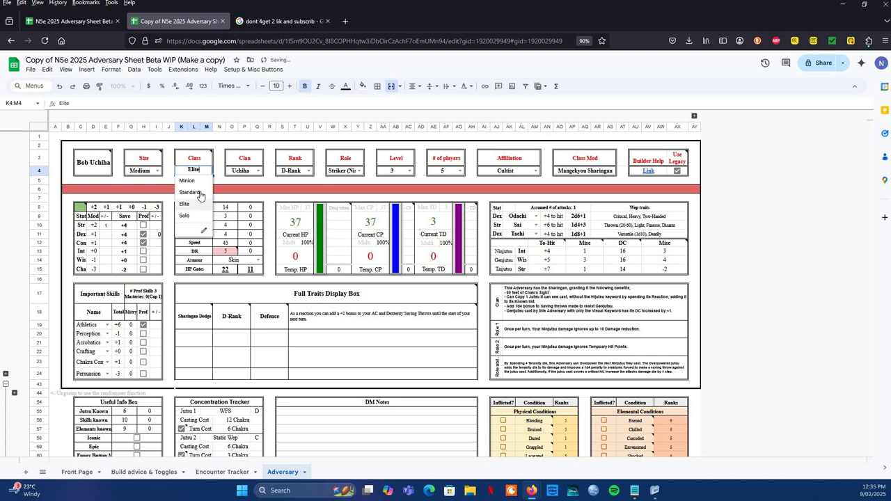
pyautogui.click(204, 197)
pyautogui.click(206, 171)
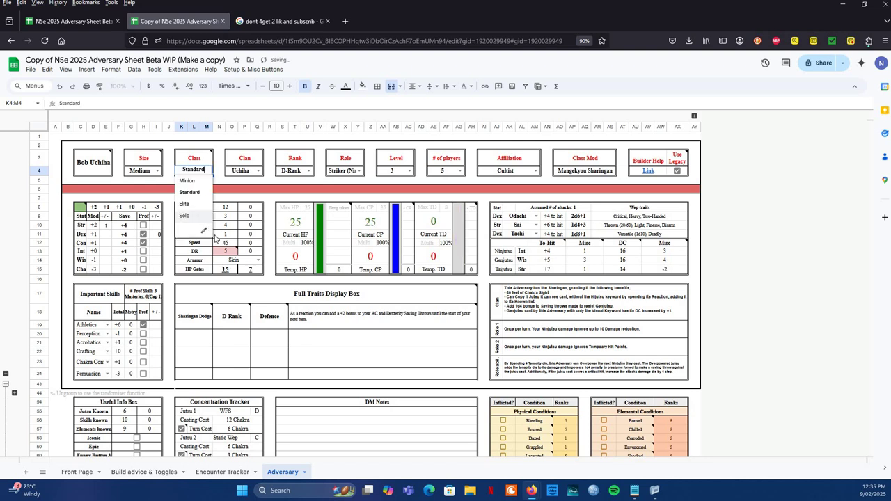
pyautogui.click(202, 217)
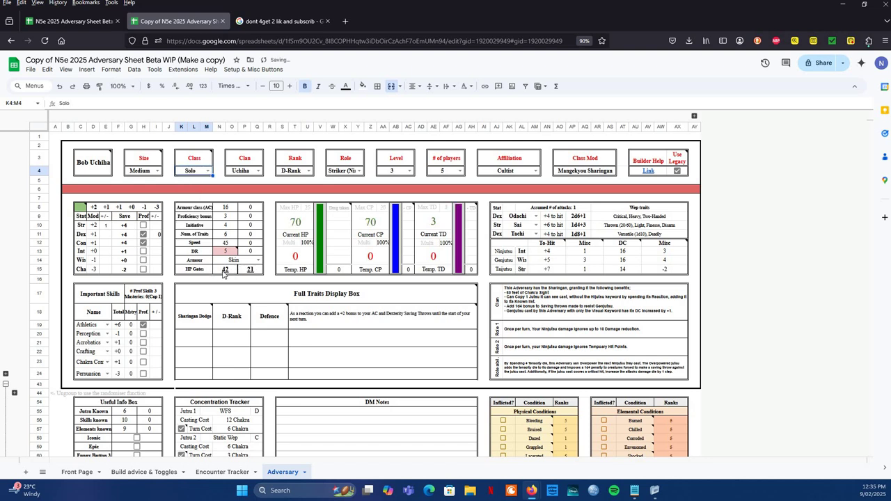
# Step: Examine the formulas in the two HP Gates cells and the Max HP cell, and check the HP multiplier in U12
pyautogui.click(223, 271)
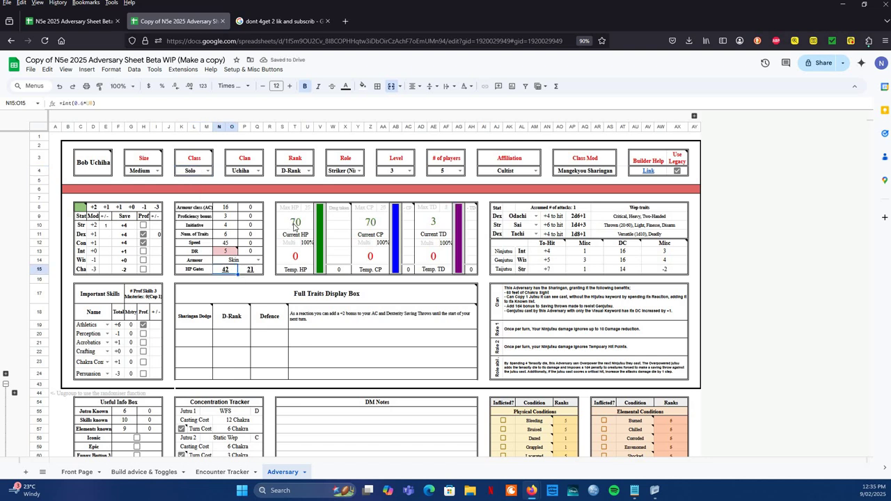
pyautogui.click(261, 272)
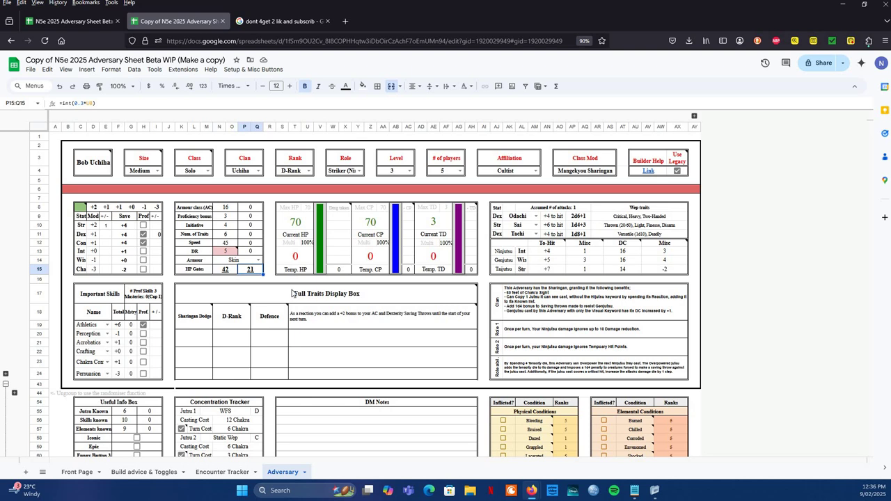
pyautogui.click(293, 279)
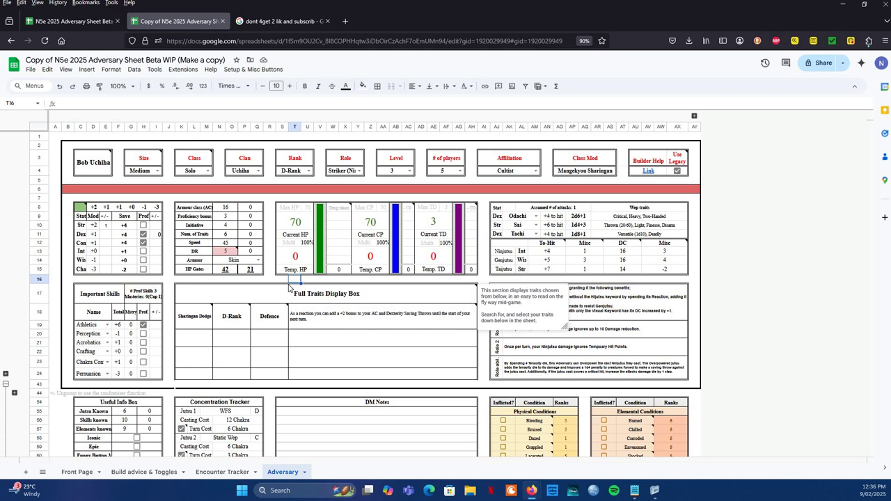
pyautogui.click(305, 215)
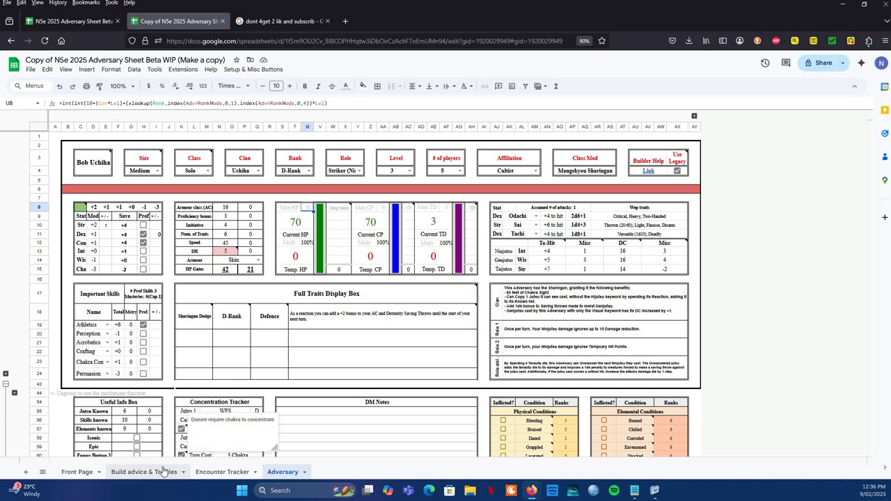
pyautogui.moveTo(246, 325)
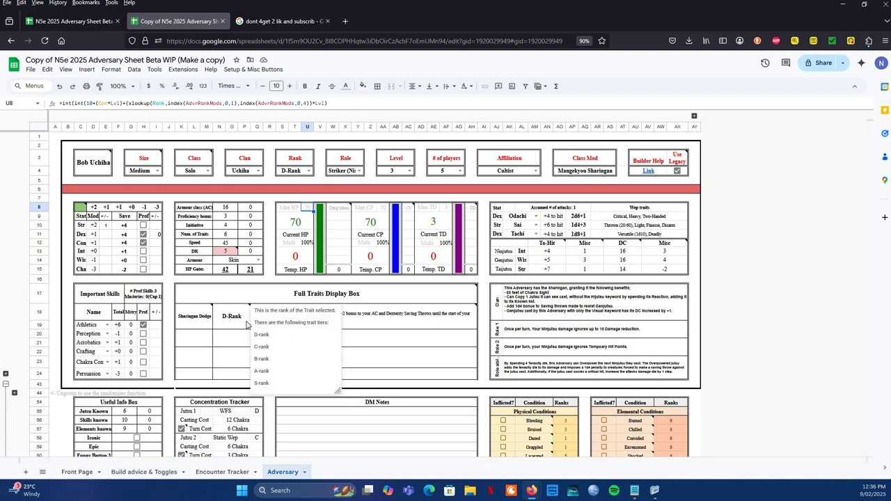
pyautogui.click(309, 244)
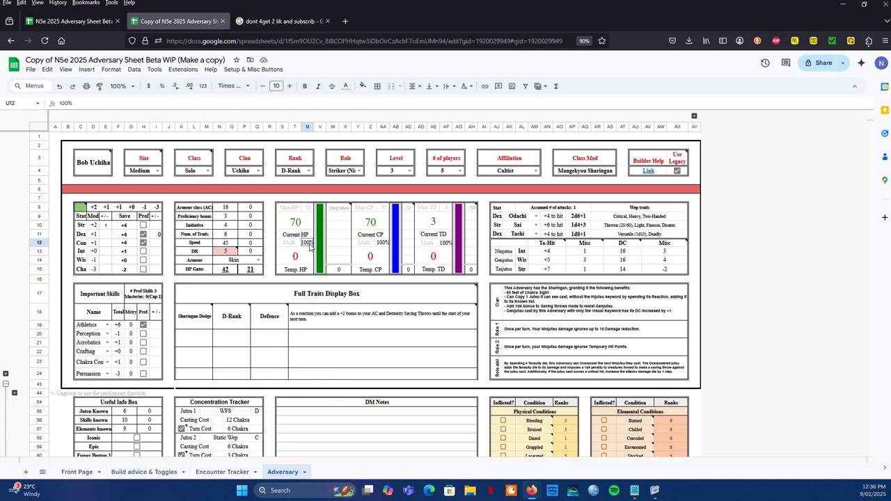
# Step: Try an HP multiplier of 200% in cell U12, and undo it
pyautogui.write('200%')
pyautogui.press('Return')
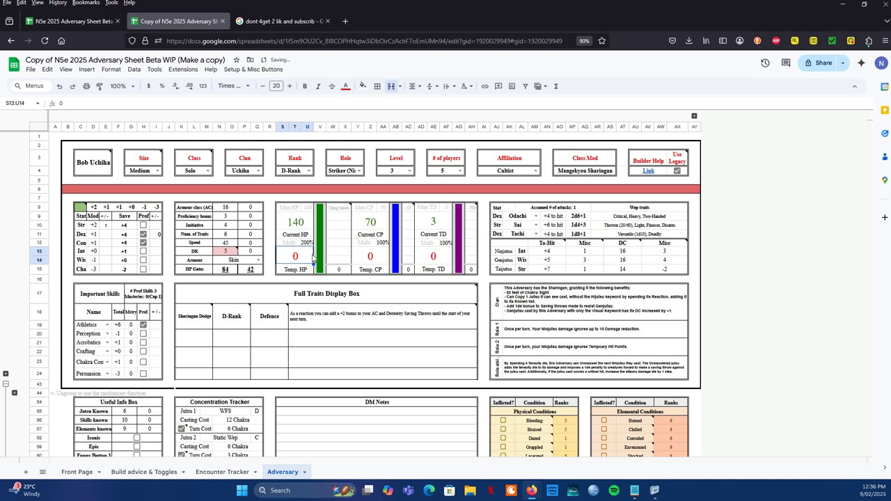
pyautogui.click(307, 243)
pyautogui.hotkey('ctrl', 'z')
# Step: Set the Temp. HP to 50, and enter 50 in the first damage-taken cell, W9
pyautogui.write('50')
pyautogui.click(347, 223)
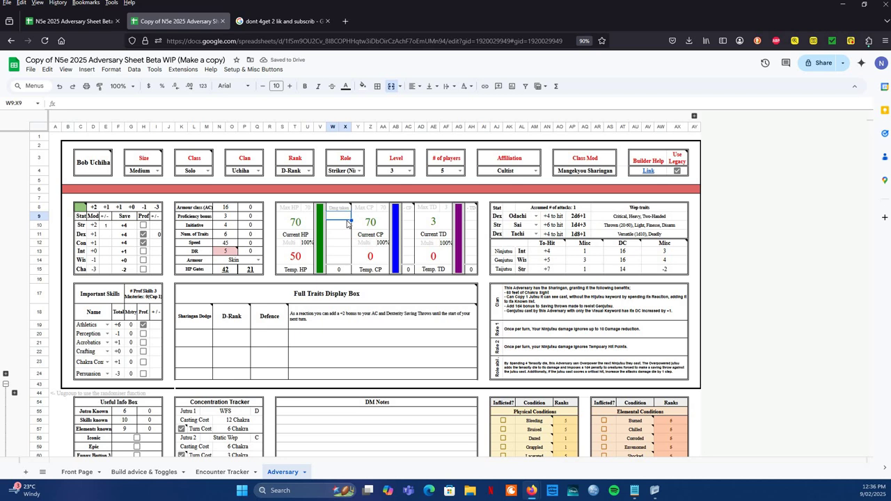
pyautogui.write('50')
pyautogui.press('Return')
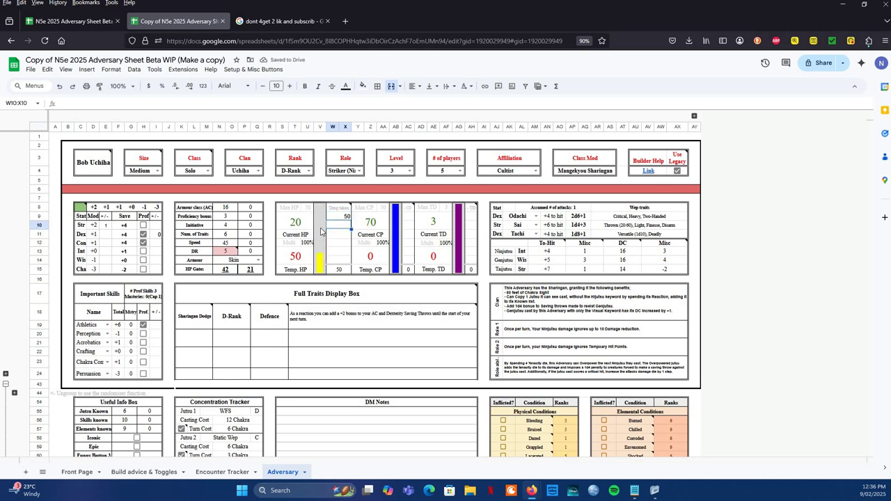
# Step: Check the formula of the HP bar, and set the damage taken in W9 to 0
pyautogui.click(322, 237)
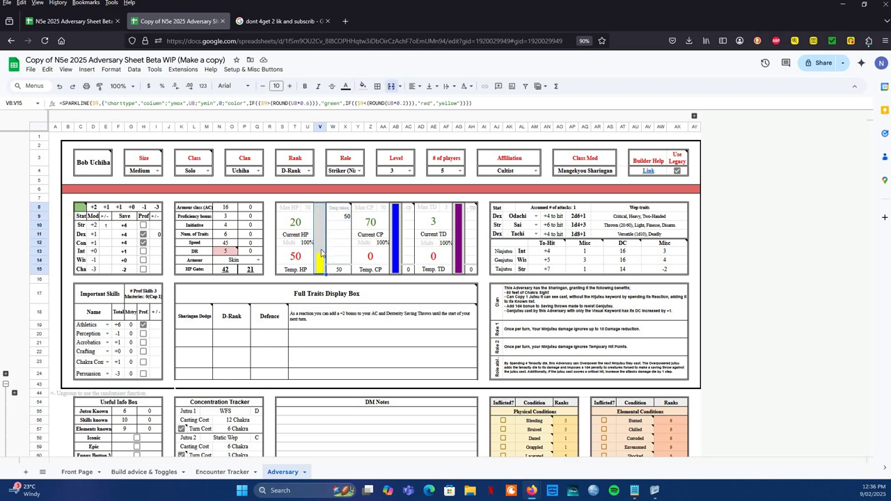
pyautogui.click(349, 220)
pyautogui.write('0')
pyautogui.press('Return')
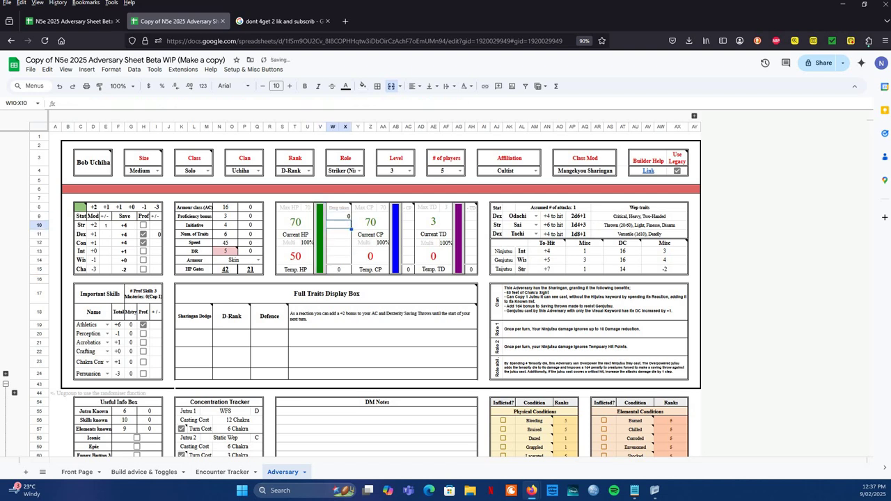
# Step: Examine the formulas in the damage total, Current HP and HP bar cells
pyautogui.click(349, 272)
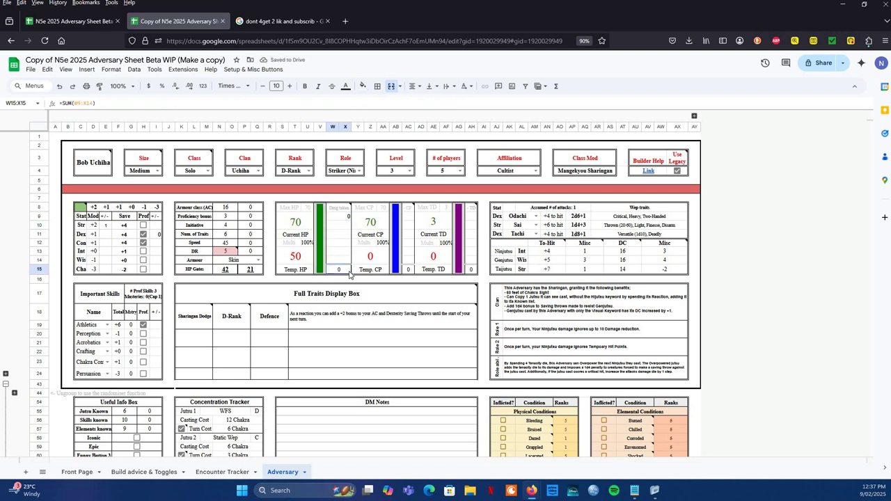
pyautogui.click(296, 227)
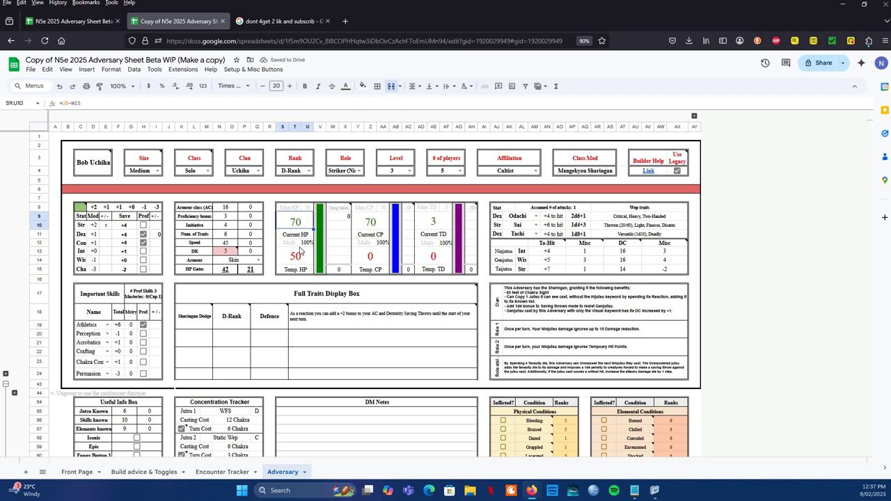
pyautogui.click(323, 272)
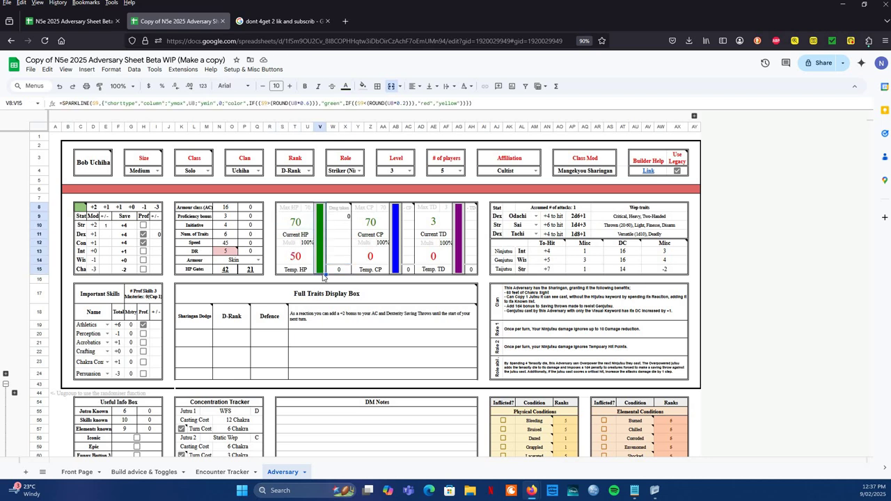
# Step: Enter 20 as spent chakra in the -CP column, cell AC9
pyautogui.click(411, 218)
pyautogui.write('20')
pyautogui.press('Return')
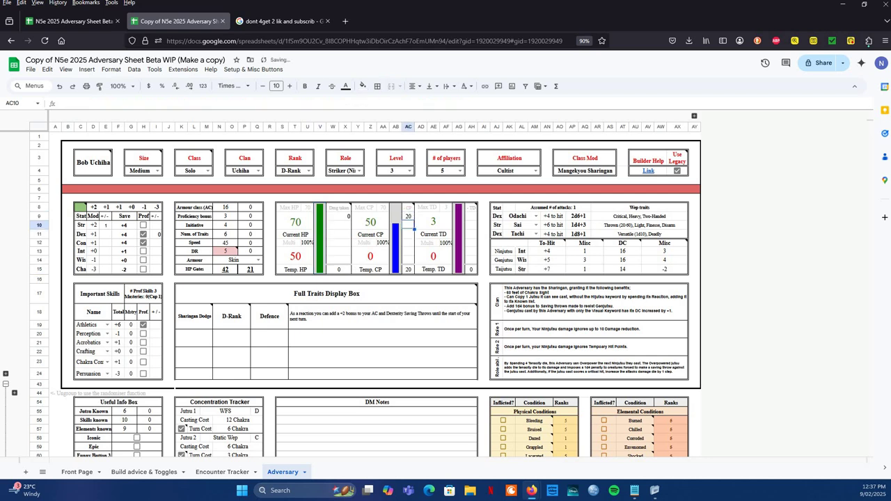
# Step: Try a CP multiplier of 200% in cell AA12, and undo it
pyautogui.click(384, 243)
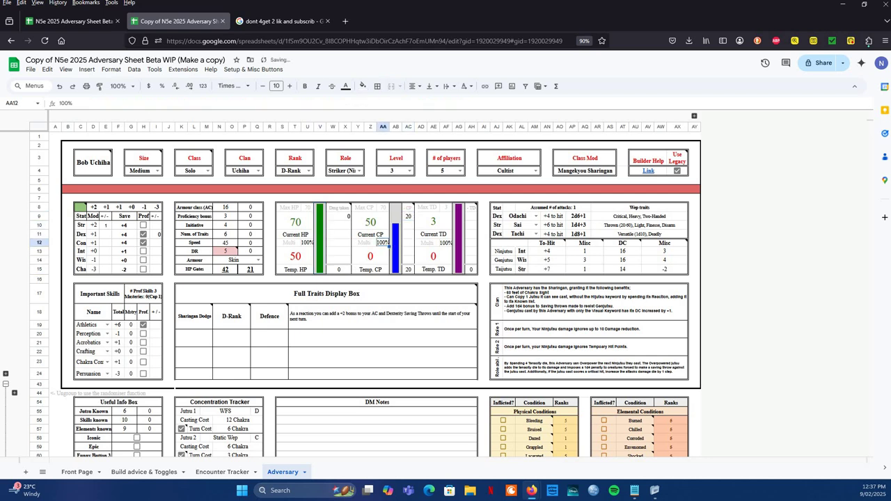
pyautogui.write('200')
pyautogui.press('Return')
pyautogui.press('Up')
pyautogui.hotkey('ctrl', 'z')
# Step: Check the Temp. CP cell, and set the spent chakra in AC9 to 0
pyautogui.click(382, 256)
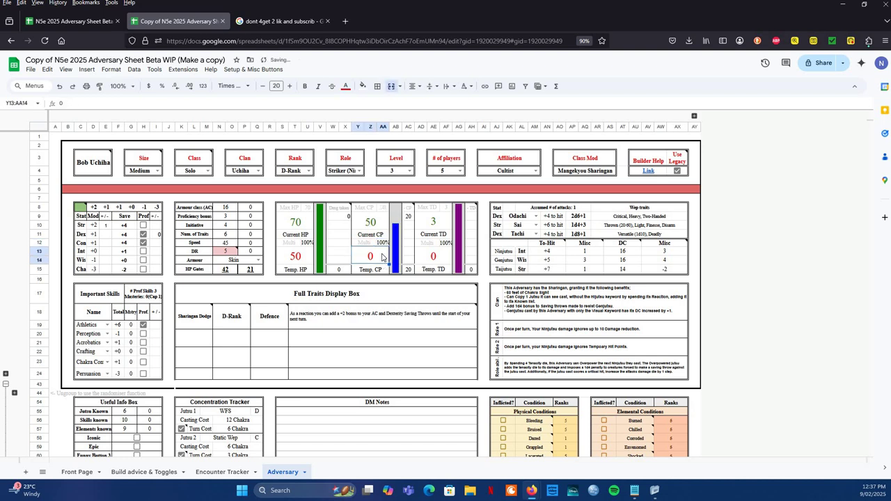
pyautogui.click(412, 220)
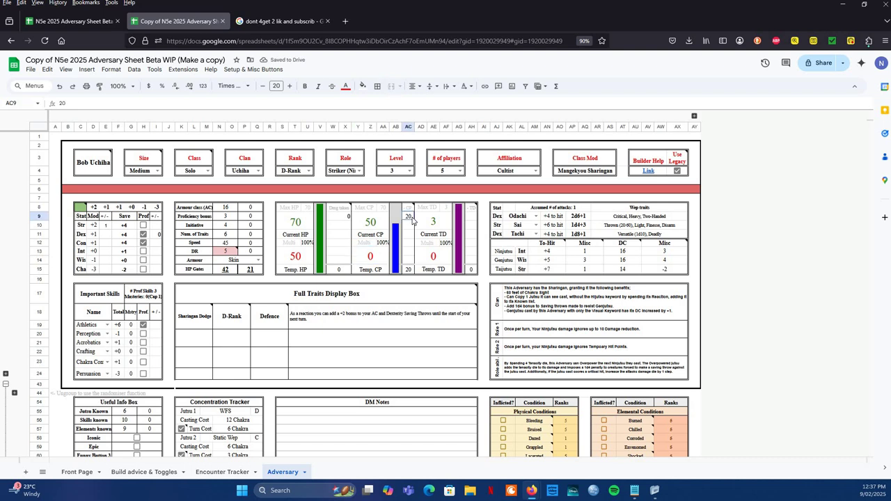
pyautogui.write('0')
pyautogui.press('Return')
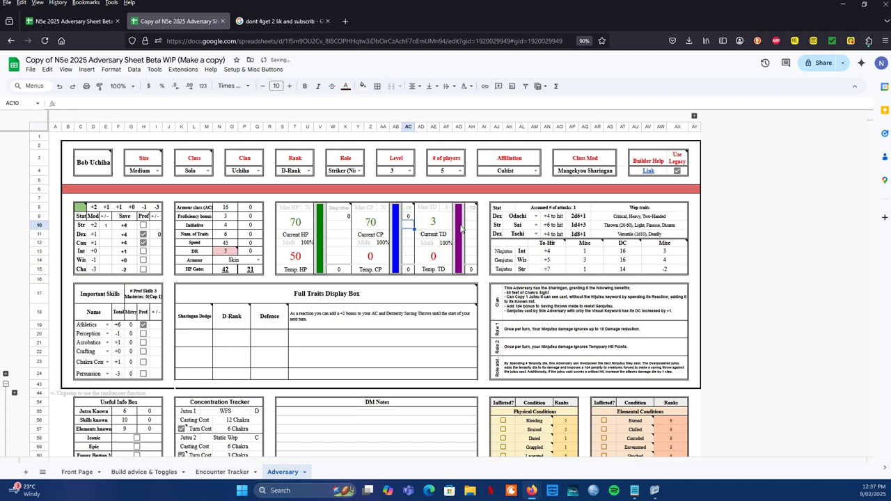
# Step: Enter 1 as spent TD in the -TD column, cell AH9
pyautogui.click(471, 218)
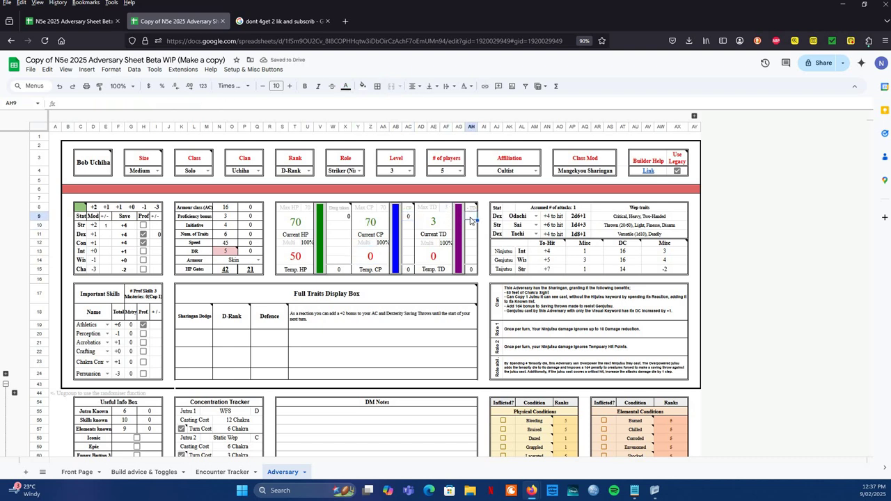
pyautogui.write('1')
pyautogui.press('Return')
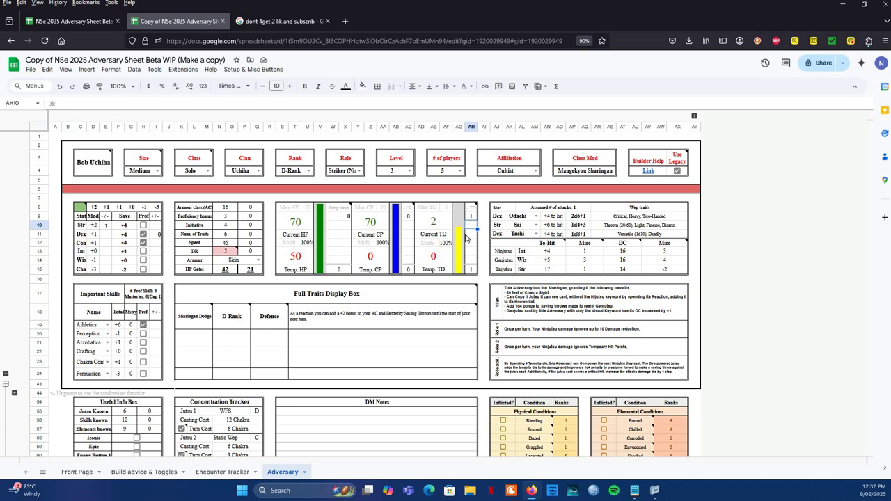
# Step: Set the TD multiplier in cell AF12 to 200%
pyautogui.click(443, 244)
pyautogui.write('200')
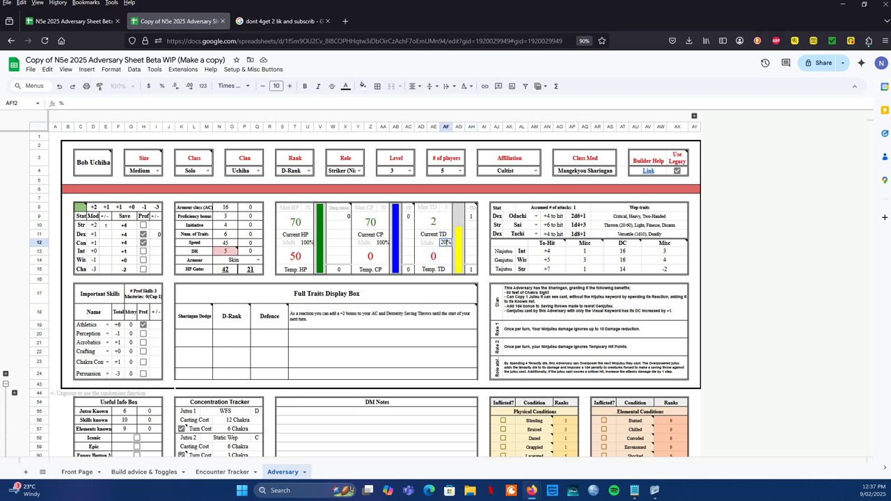
pyautogui.press('Return')
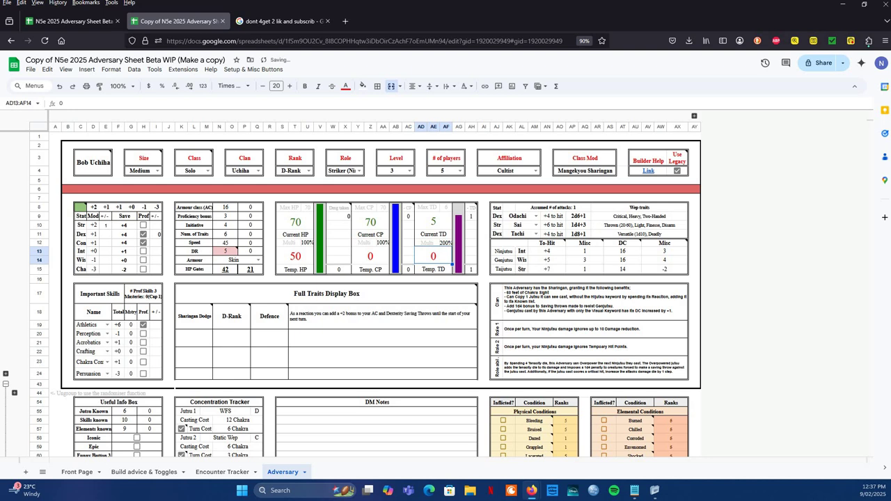
pyautogui.click(444, 244)
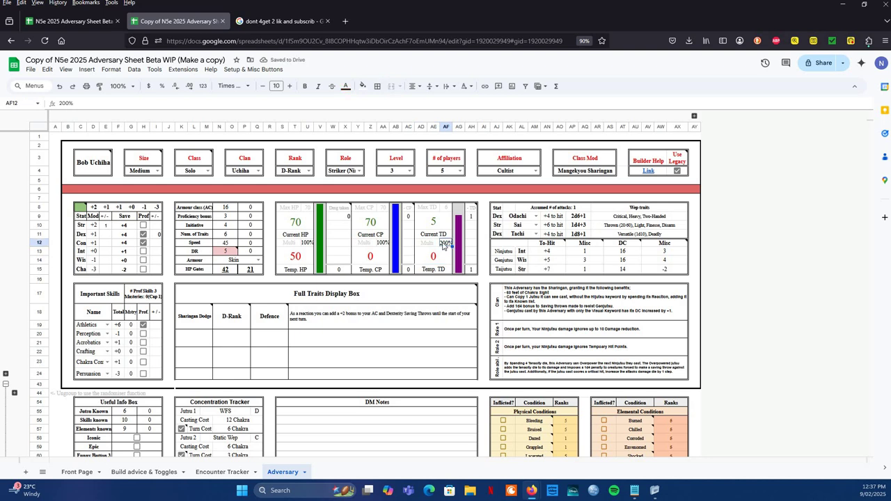
# Step: Set the spent TD in cell AH9 to 0
pyautogui.click(473, 217)
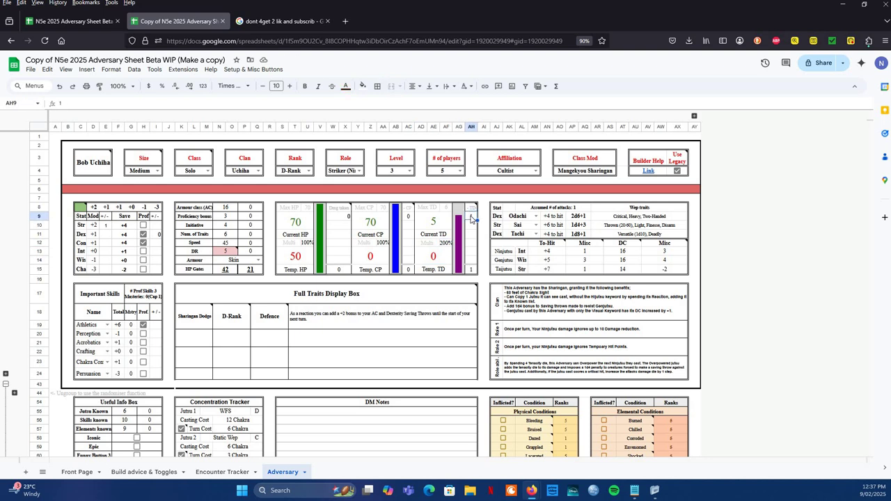
pyautogui.write('0')
pyautogui.press('Return')
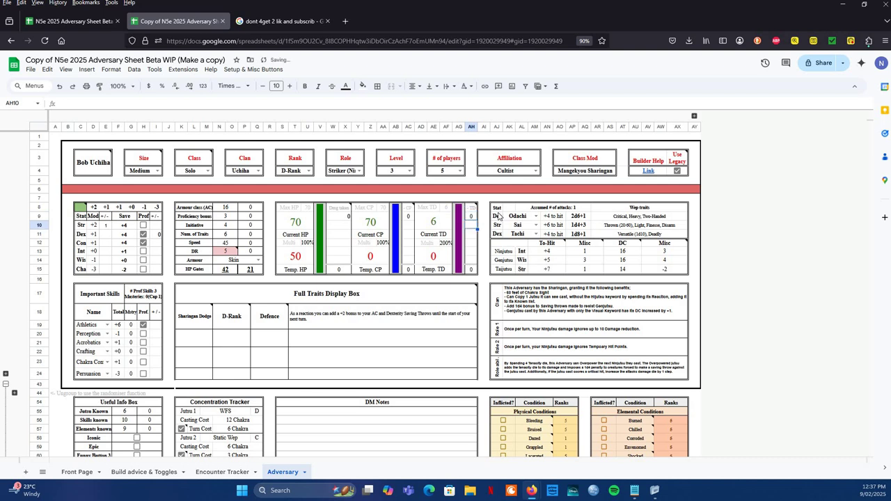
# Step: Check the assumed number of attacks, and view the weapon and stat options for the Odachi row
pyautogui.click(508, 207)
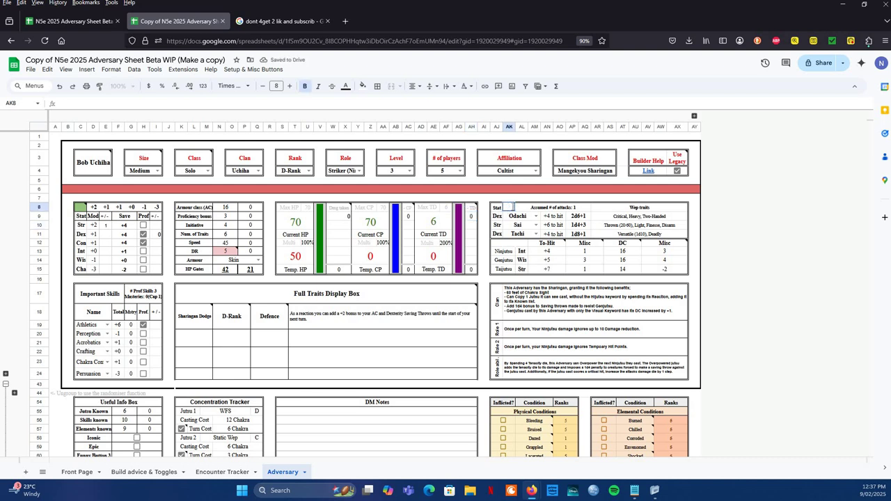
pyautogui.press('Right')
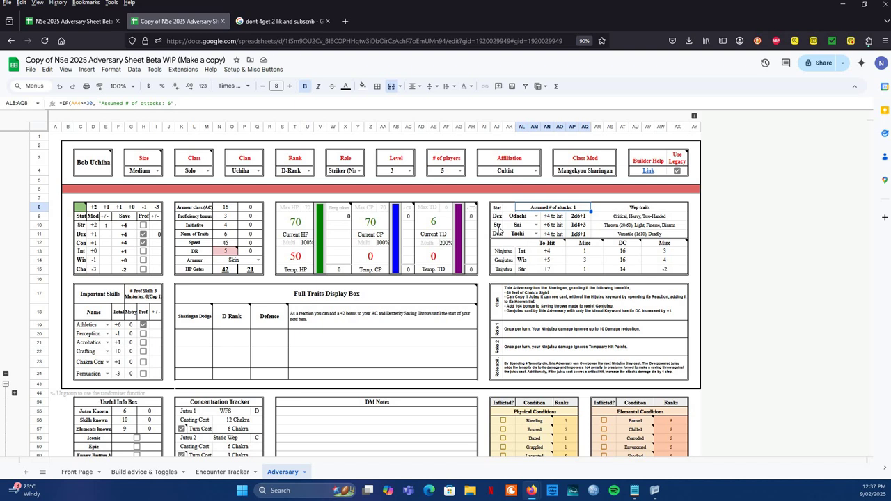
pyautogui.click(535, 216)
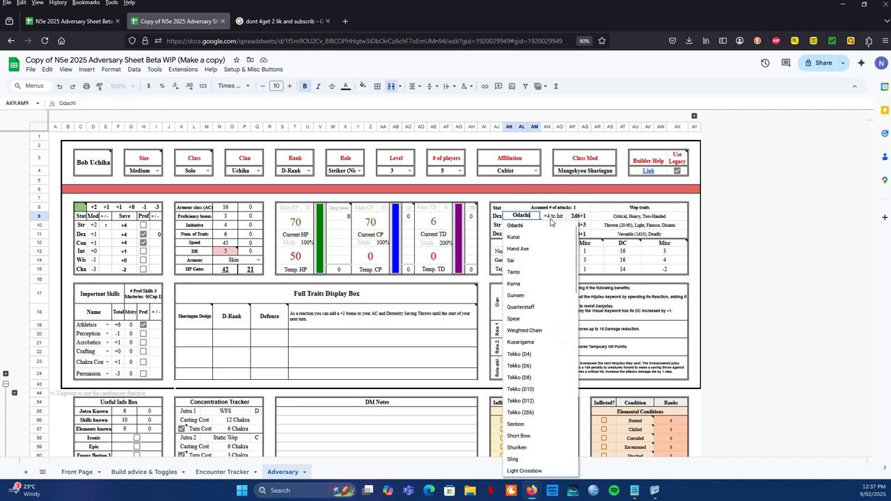
pyautogui.click(521, 200)
pyautogui.doubleClick(498, 217)
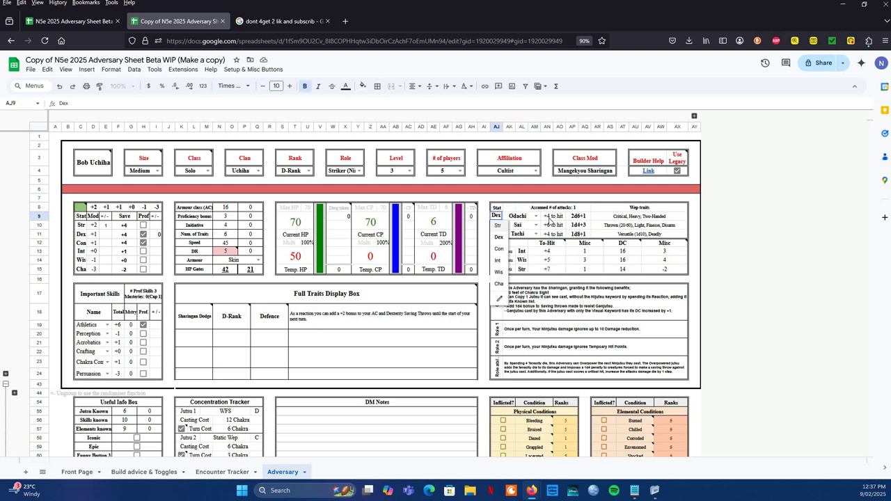
# Step: Examine the Odachi's to-hit, damage and weapon trait formulas, the to-hit Misc note, and the assumed number of attacks formula
pyautogui.click(550, 218)
pyautogui.moveTo(575, 246)
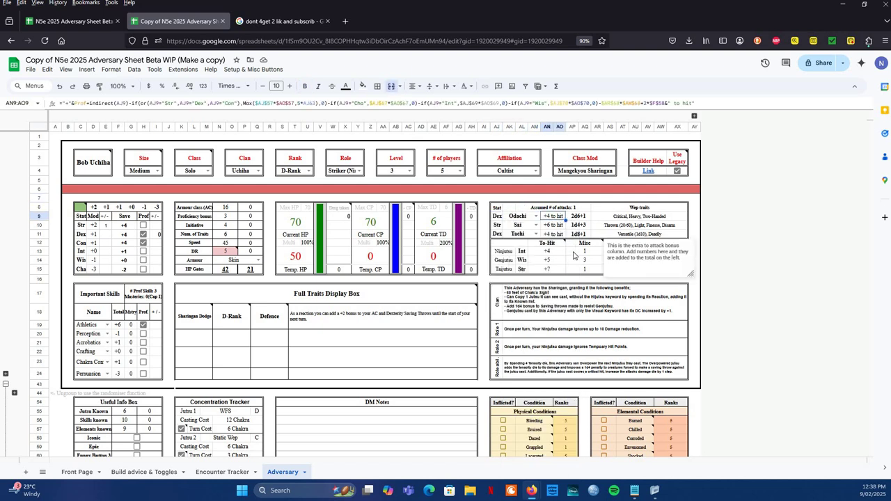
pyautogui.click(580, 218)
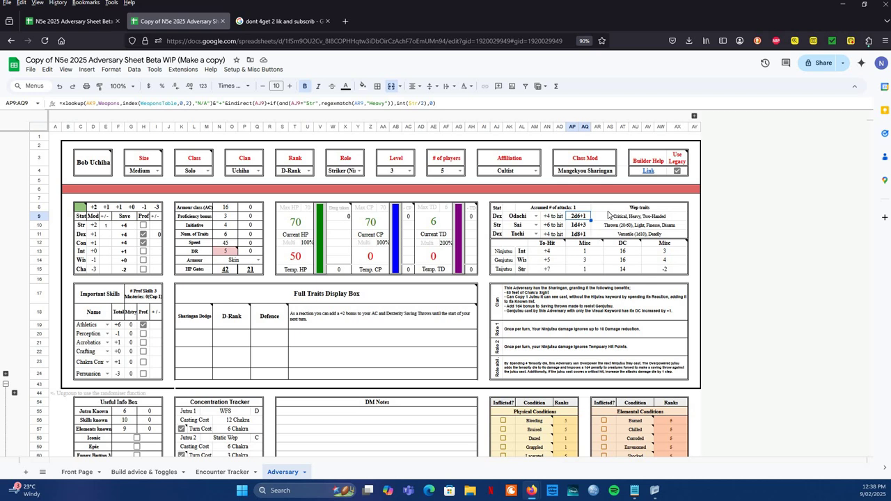
pyautogui.moveTo(610, 216); pyautogui.dragTo(613, 233)
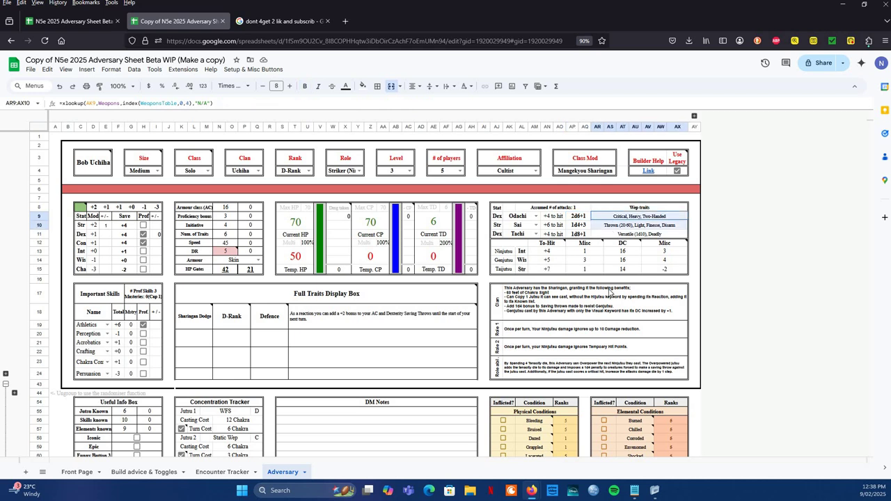
pyautogui.click(573, 208)
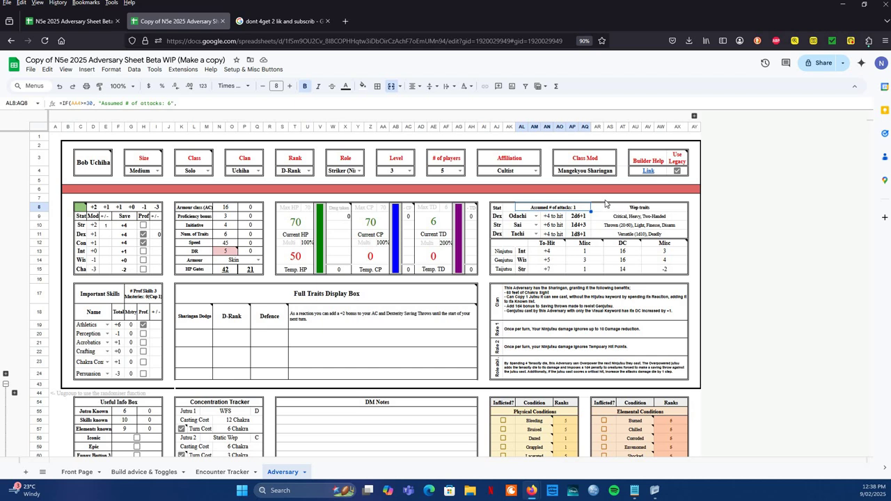
# Step: Check the jutsu To-Hit cells, try Dex as the Ninjutsu stat, and set it back to Int
pyautogui.moveTo(563, 252); pyautogui.dragTo(568, 270)
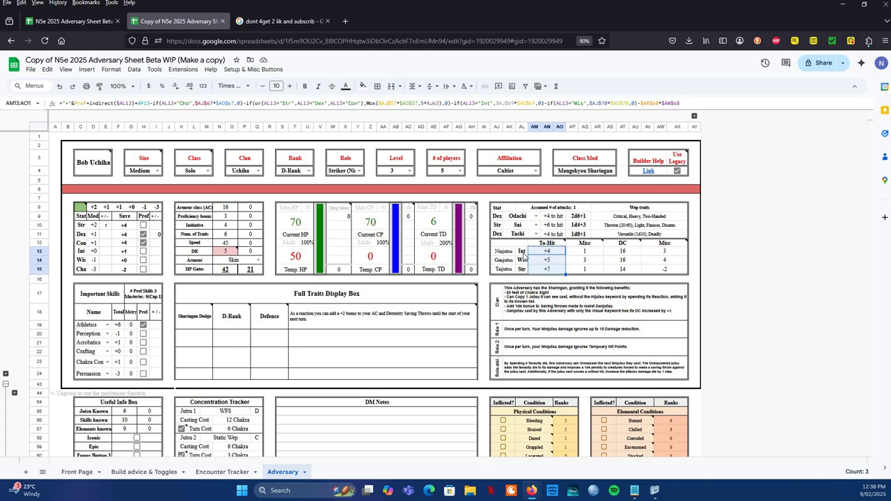
pyautogui.click(525, 252)
pyautogui.click(532, 272)
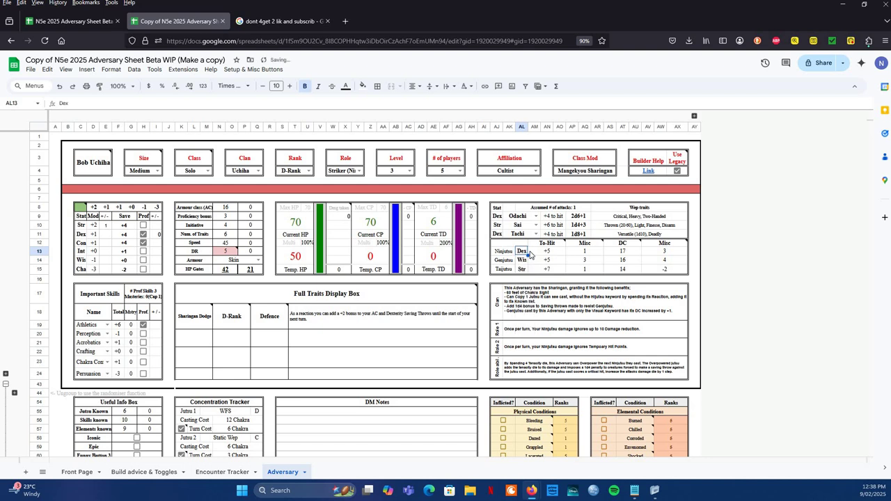
pyautogui.click(526, 252)
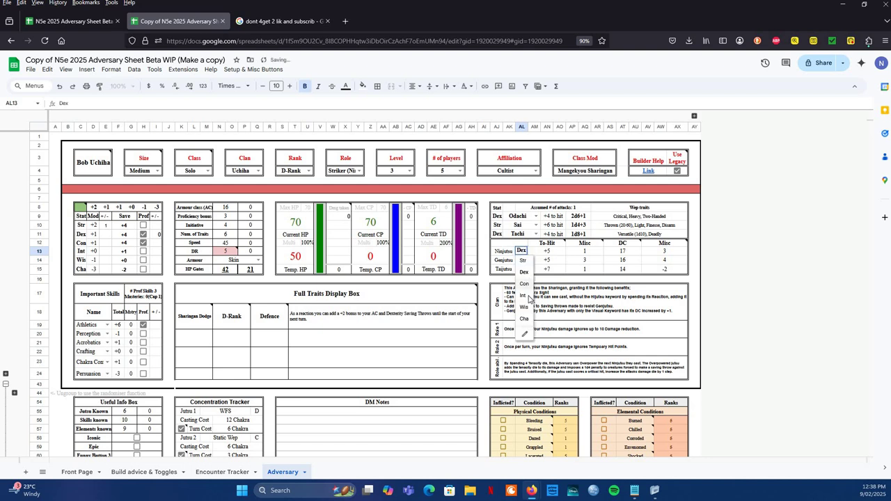
pyautogui.click(530, 296)
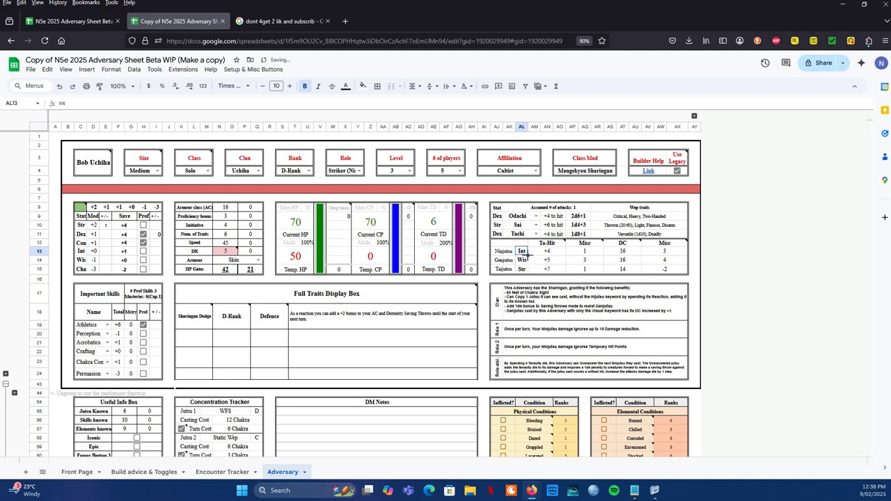
# Step: Set the to-hit Misc bonuses for Ninjutsu, Genjutsu and Taijutsu to 0
pyautogui.click(576, 253)
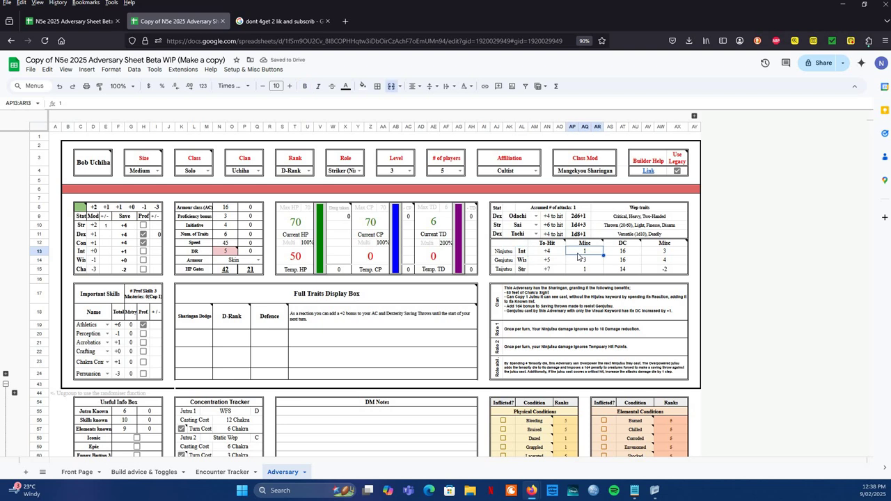
pyautogui.write('0')
pyautogui.press('Return')
pyautogui.write('0')
pyautogui.press('Return')
pyautogui.write('0')
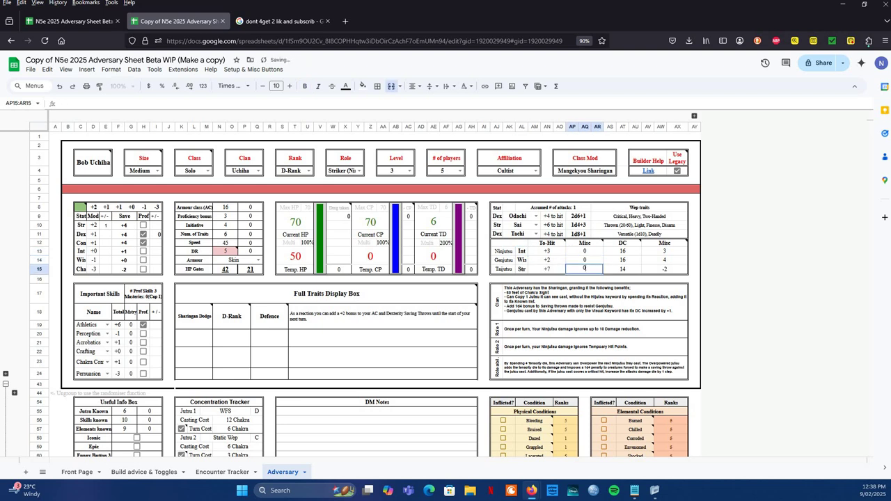
pyautogui.press('Return')
pyautogui.moveTo(628, 242)
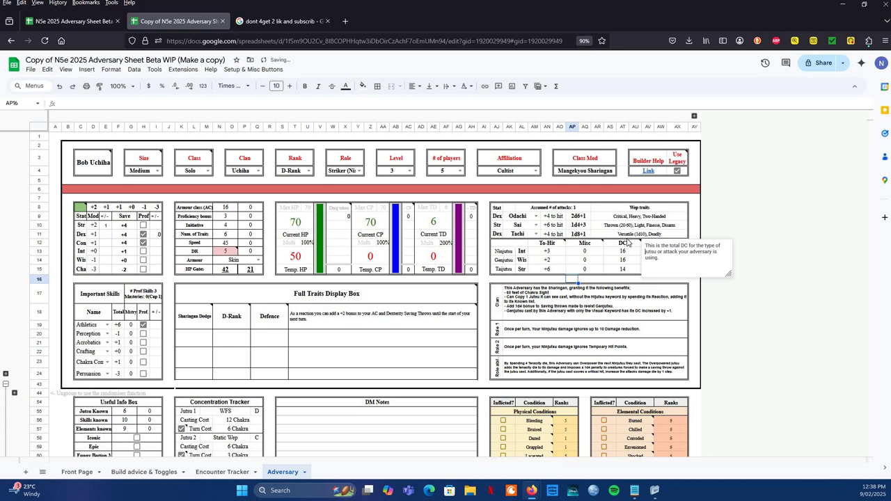
# Step: Examine the jutsu To-Hit formulas, Ninjutsu's DC formula and its DC Misc cell, and try a Ninjutsu to-hit Misc of 2
pyautogui.click(665, 251)
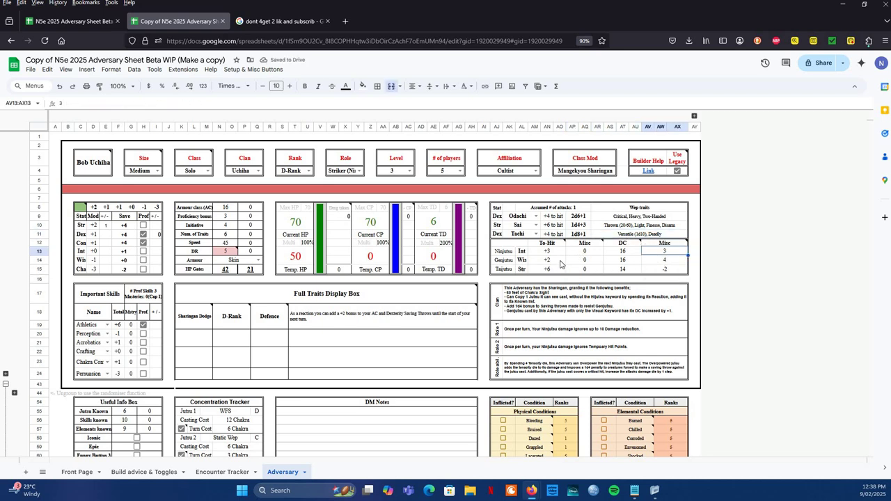
pyautogui.moveTo(562, 254); pyautogui.dragTo(562, 272)
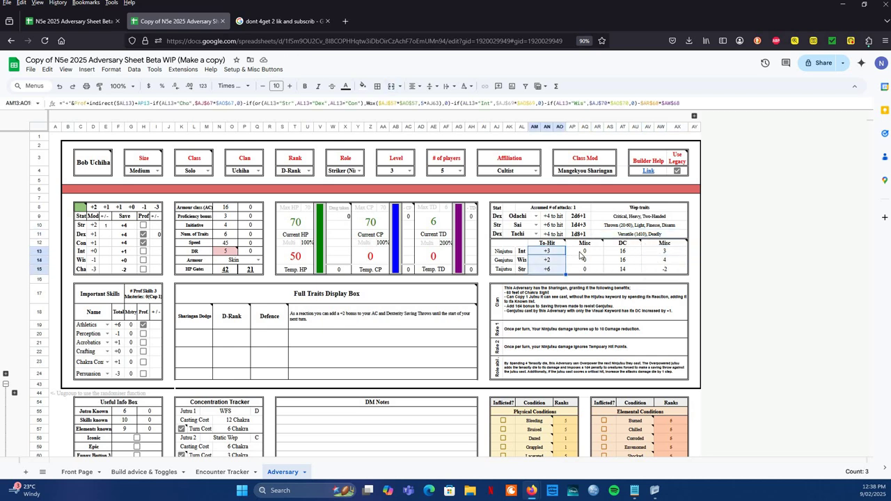
pyautogui.click(581, 252)
pyautogui.write('2')
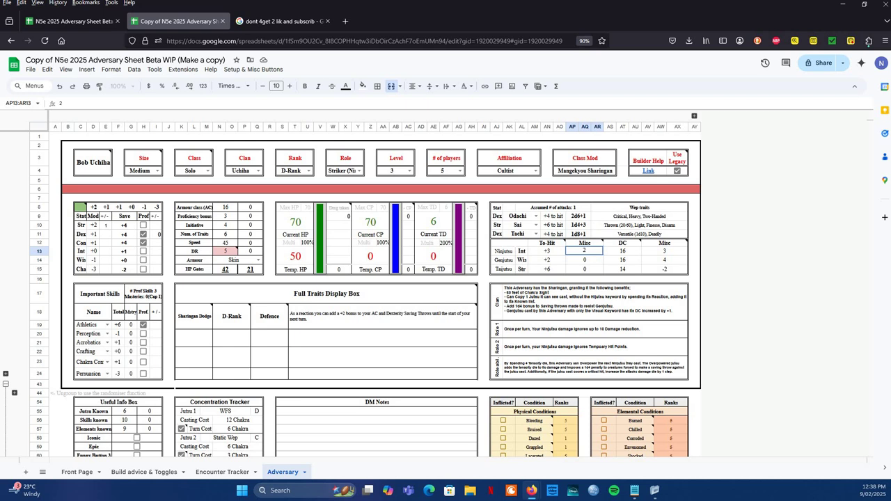
pyautogui.press('Escape')
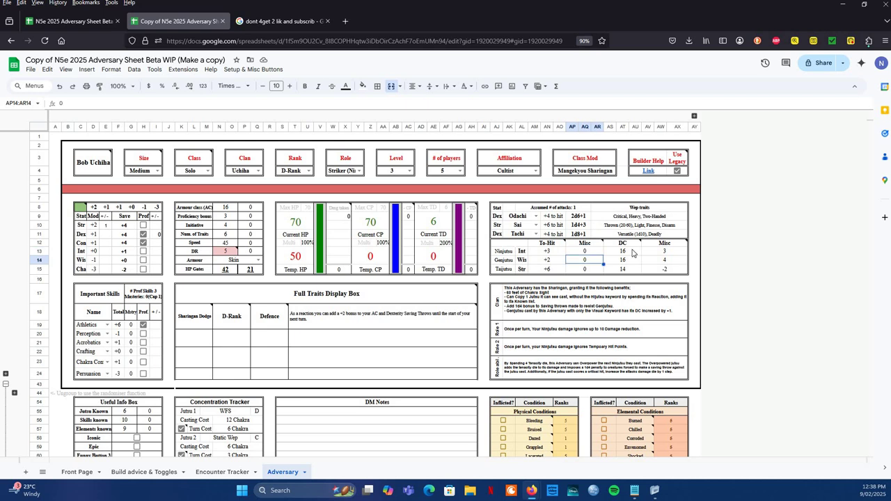
pyautogui.click(629, 252)
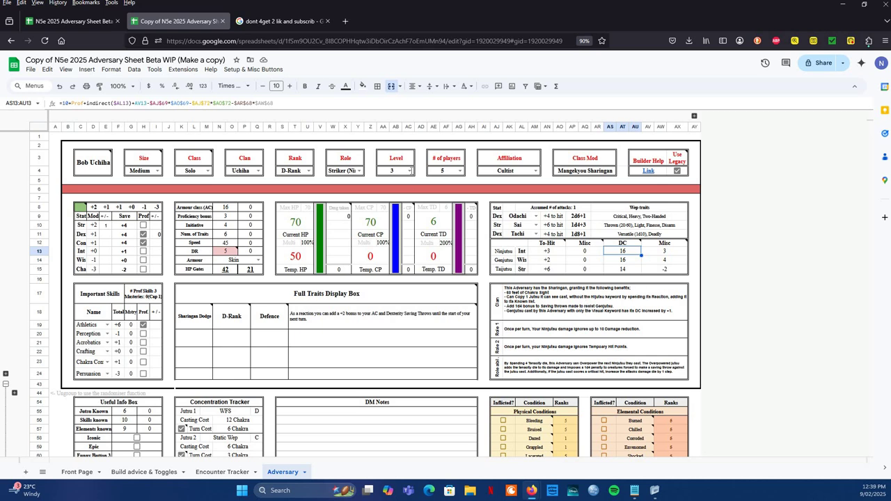
# Step: Try level 14 for the adversary and set the level back to 3
pyautogui.click(413, 171)
pyautogui.click(387, 392)
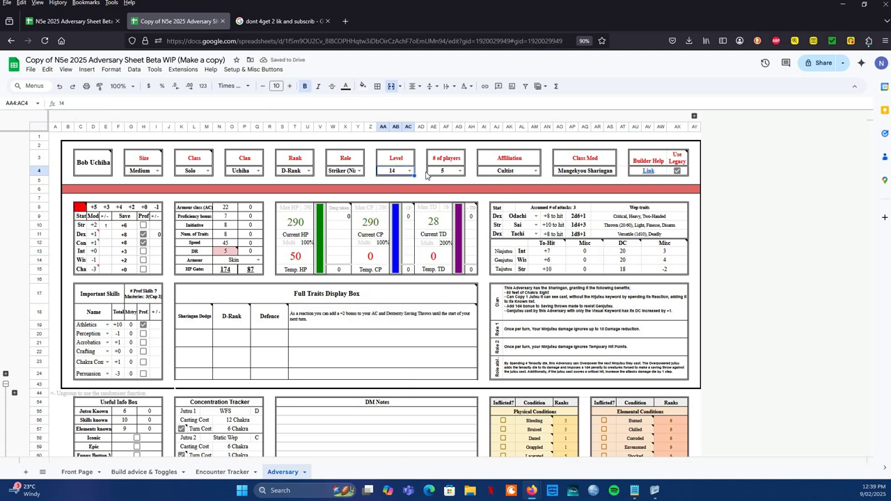
pyautogui.click(410, 172)
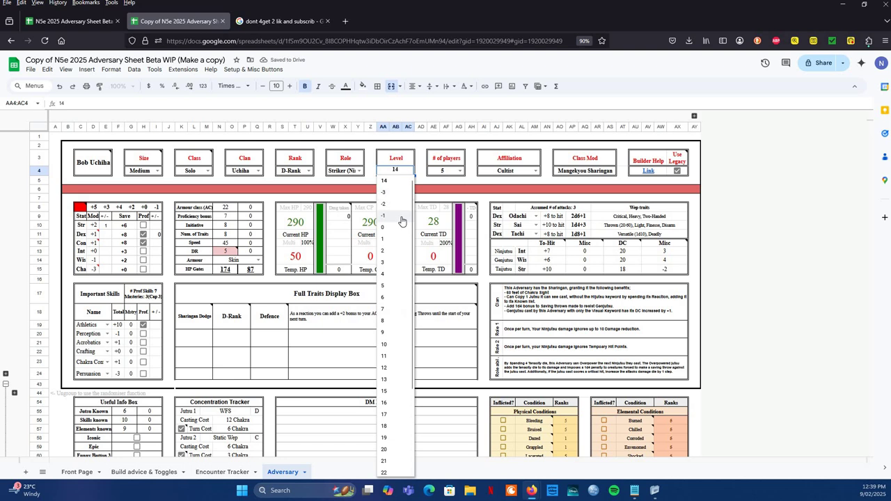
pyautogui.click(390, 264)
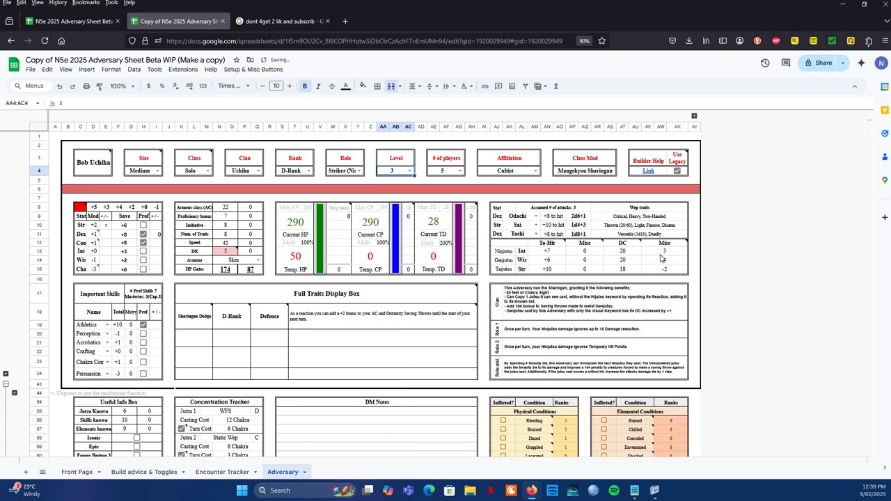
# Step: Set the DC Misc bonuses for Ninjutsu, Genjutsu and Taijutsu to 0
pyautogui.moveTo(663, 256); pyautogui.dragTo(665, 274)
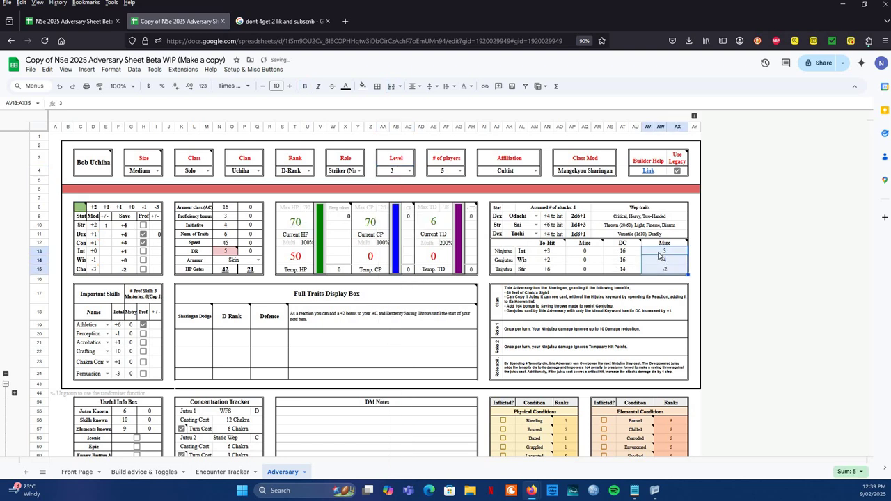
pyautogui.click(659, 256)
pyautogui.write('0')
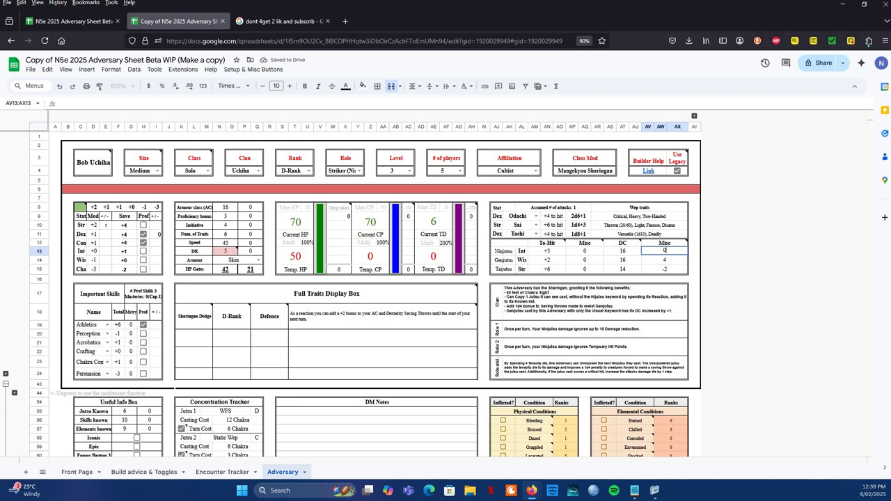
pyautogui.press('Return')
pyautogui.write('0')
pyautogui.press('Return')
pyautogui.write('0')
pyautogui.press('Return')
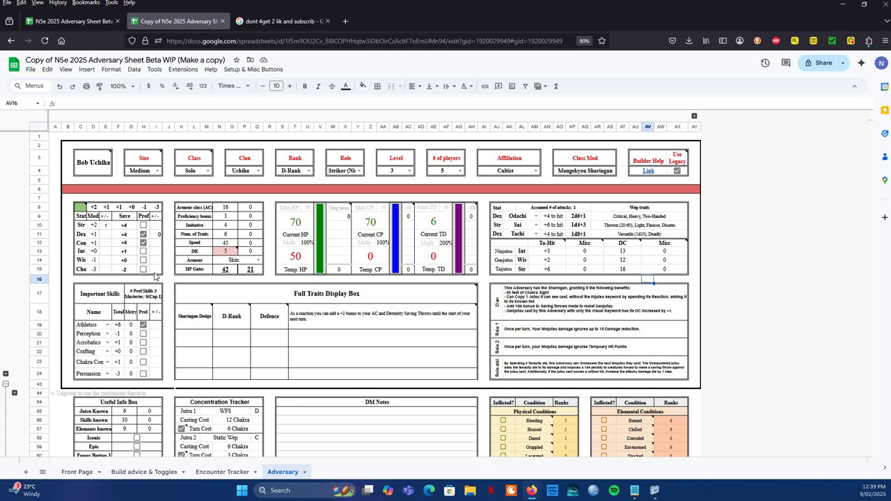
# Step: Examine the Important Skills block: the proficient-skills formula, Athletics' mastery cell, the available skill names and the skill totals
pyautogui.click(662, 173)
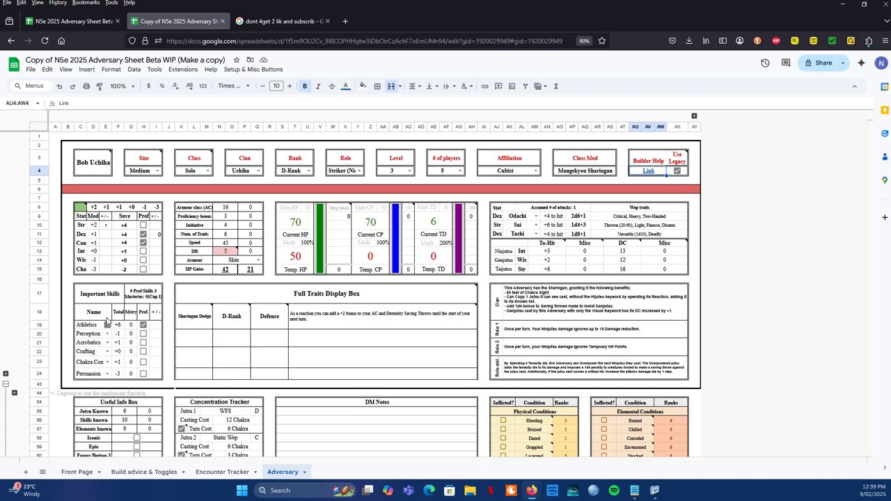
pyautogui.click(148, 300)
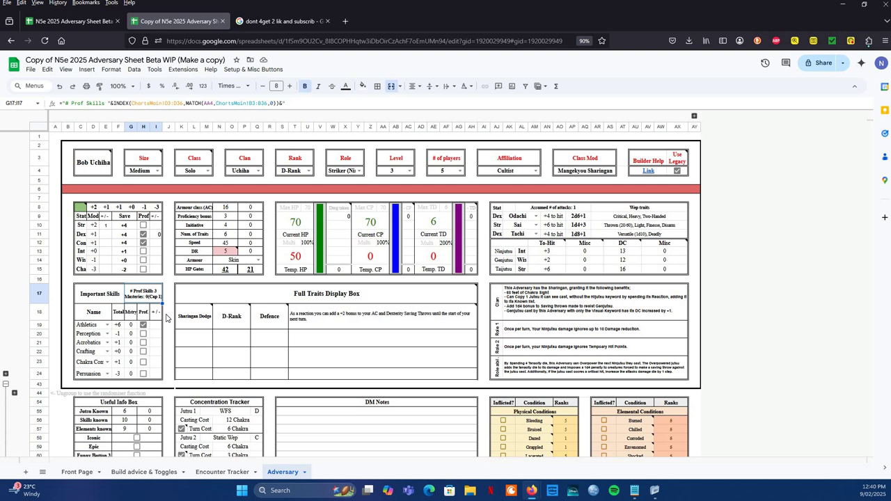
pyautogui.click(130, 327)
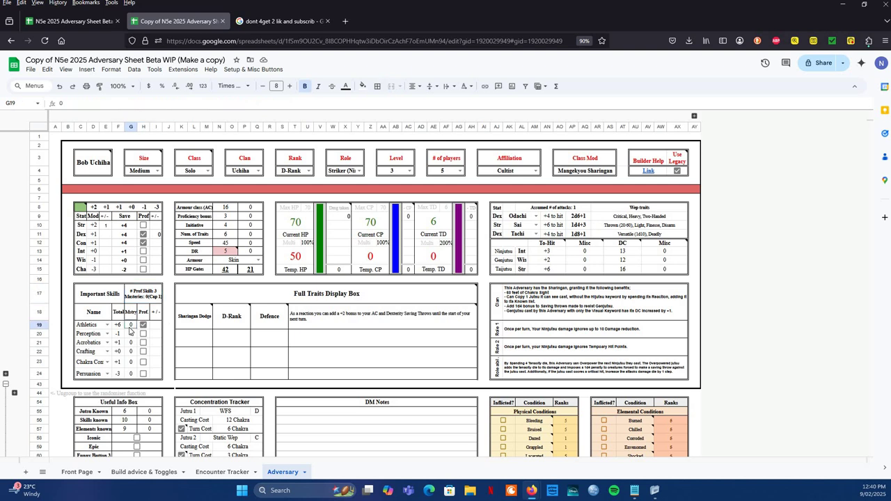
pyautogui.click(108, 326)
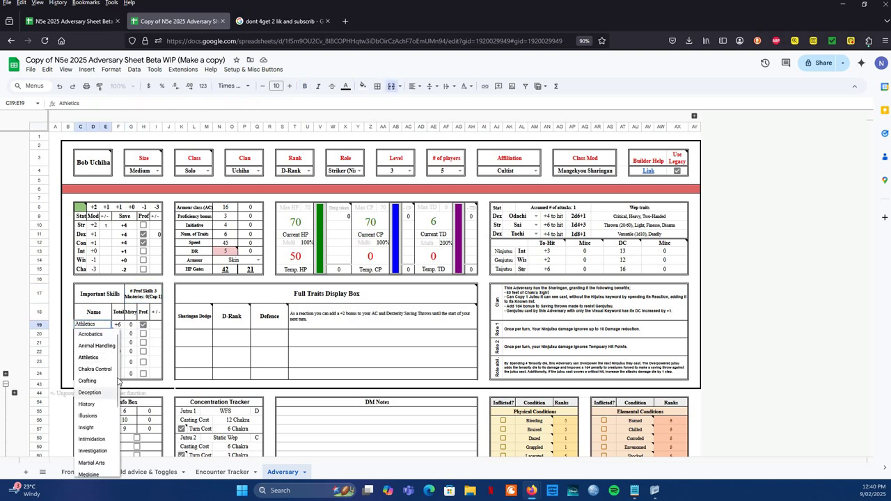
pyautogui.moveTo(176, 327)
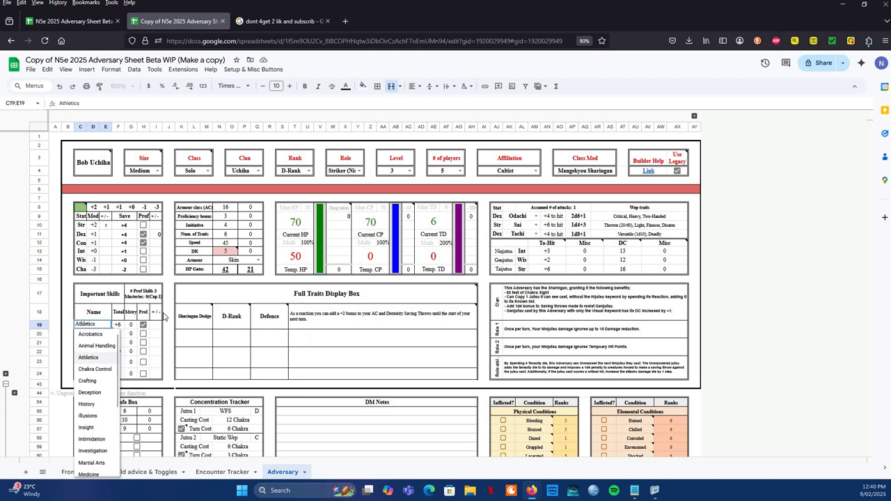
pyautogui.click(167, 317)
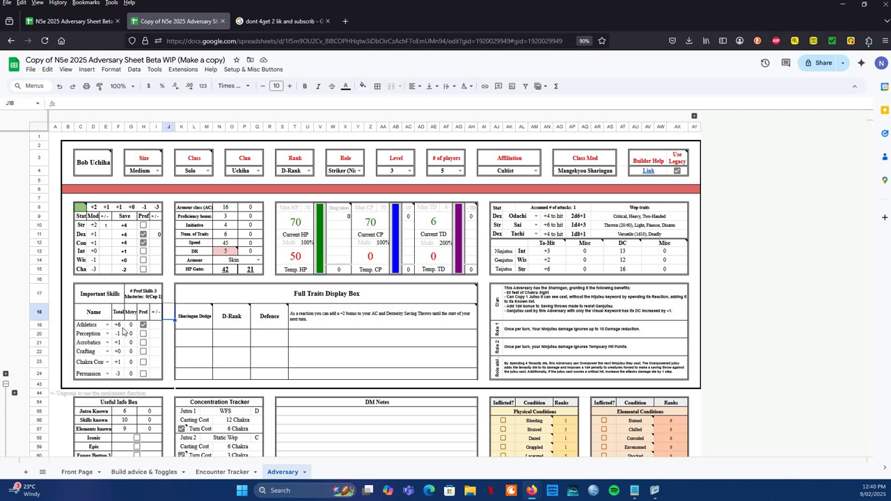
pyautogui.moveTo(123, 332); pyautogui.dragTo(133, 363)
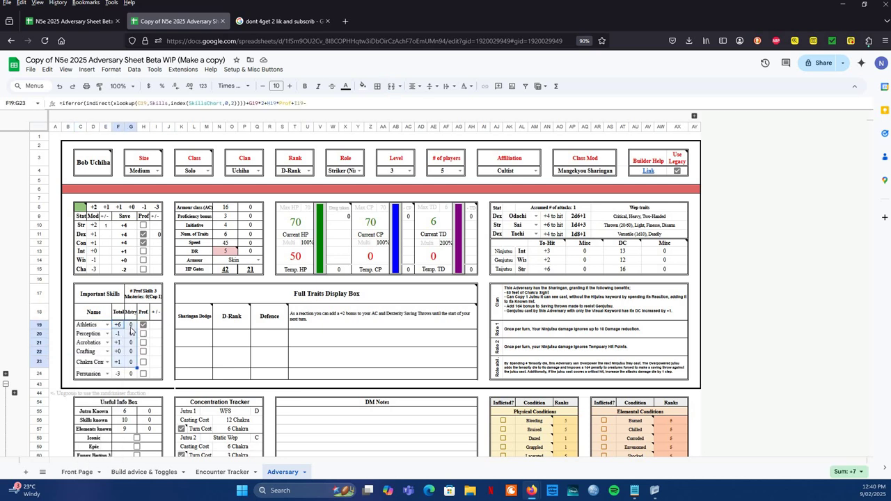
# Step: Give Athletics a mastery of 2 and a +/- bonus of 2
pyautogui.click(130, 326)
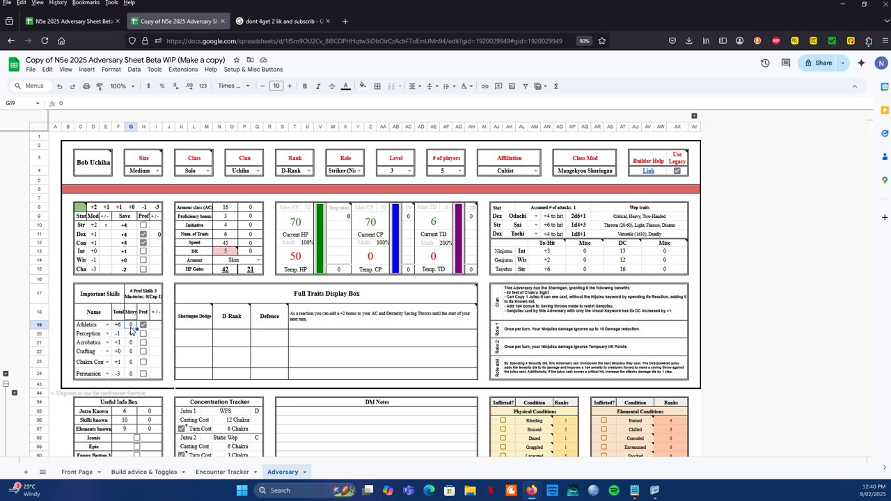
pyautogui.write('2')
pyautogui.click(133, 334)
pyautogui.click(144, 327)
pyautogui.click(158, 329)
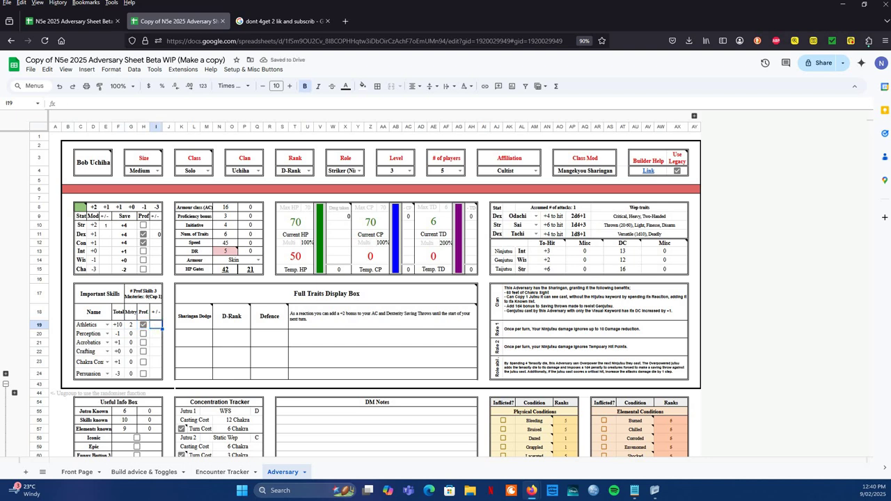
pyautogui.write('2')
pyautogui.press('Return')
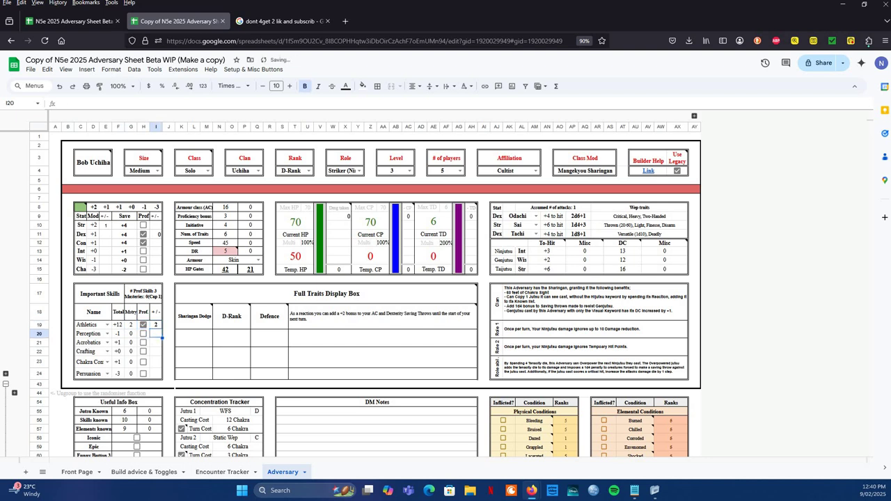
# Step: Look over the Full Traits Display Box and the Affiliation, General, Role and Clan trait selection tables further down the sheet
pyautogui.click(207, 294)
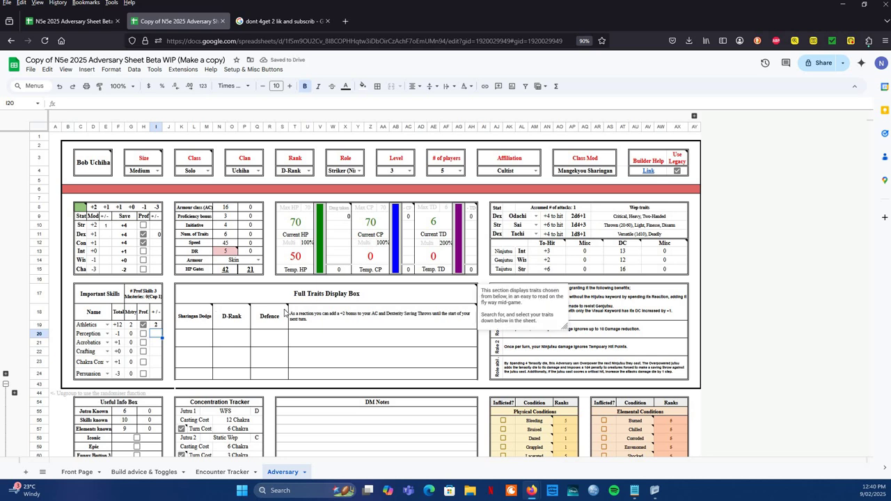
pyautogui.moveTo(410, 371); pyautogui.dragTo(414, 381)
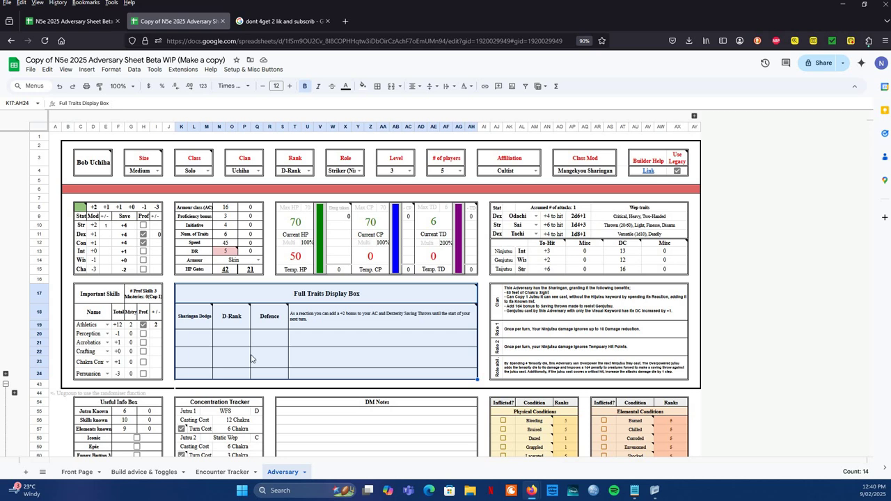
pyautogui.scroll(-10, 251, 359)
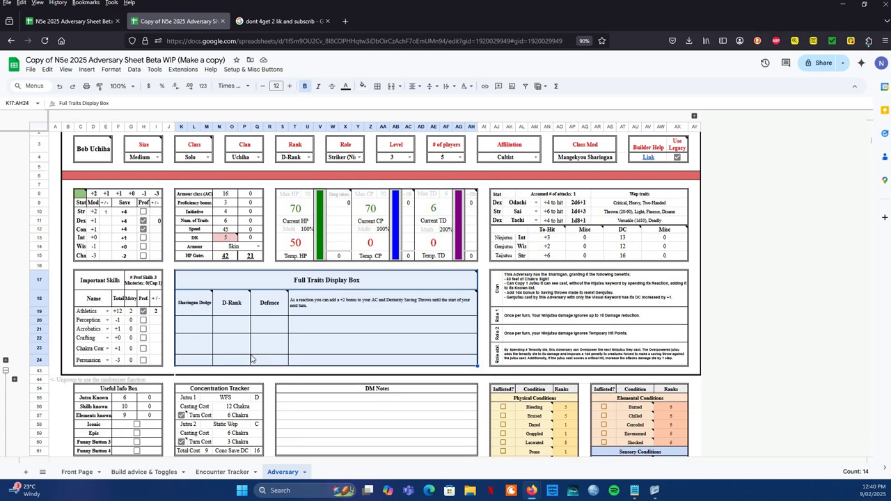
pyautogui.scroll(2, 252, 359)
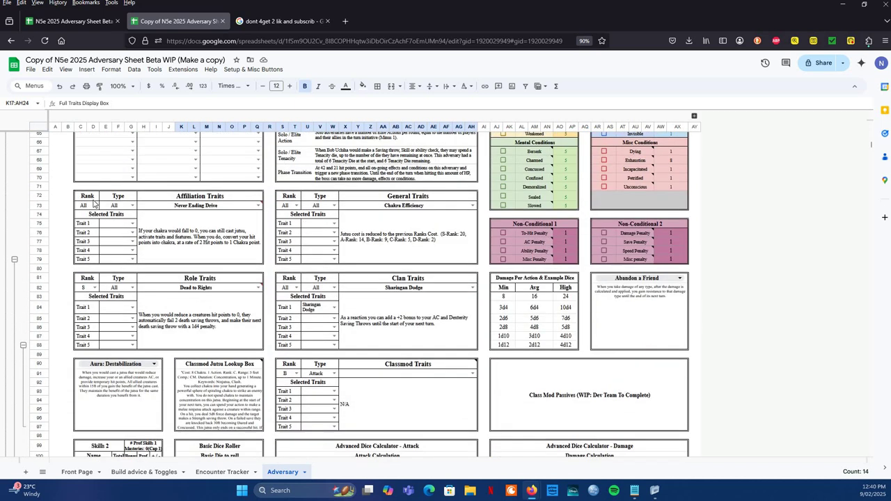
pyautogui.moveTo(85, 196); pyautogui.dragTo(362, 426)
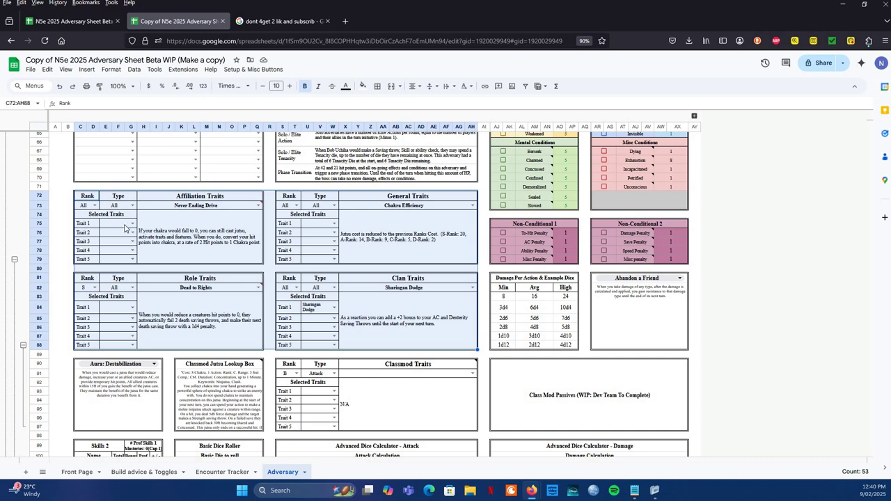
# Step: Set the Affiliation Traits rank filter to D and check its trait selector
pyautogui.click(95, 206)
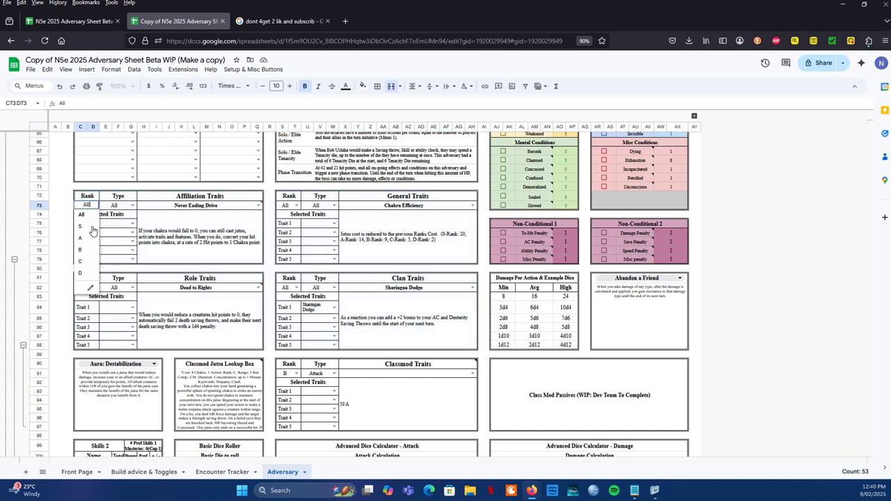
pyautogui.click(84, 272)
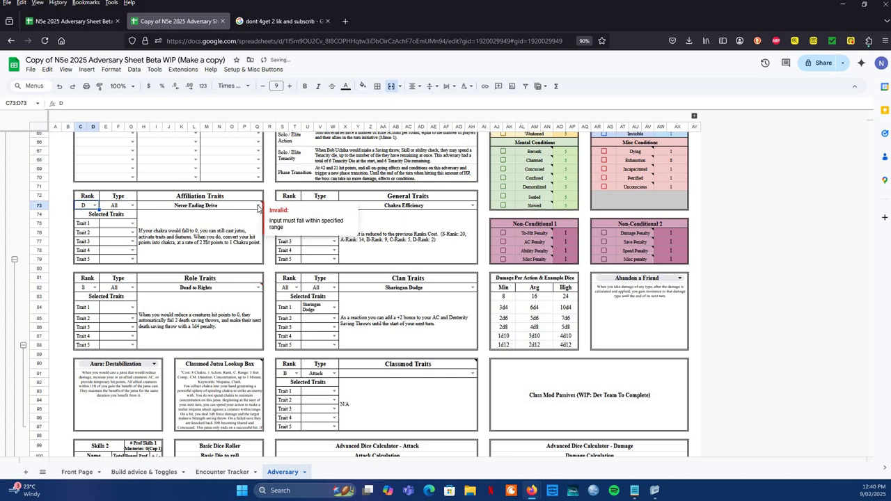
pyautogui.click(255, 206)
pyautogui.click(142, 192)
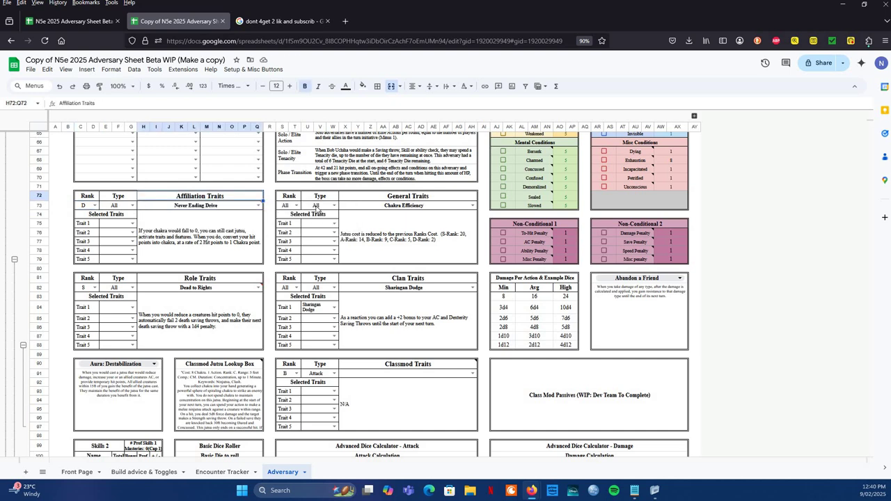
# Step: Filter General Traits to rank D and type Attack, and view the trait options
pyautogui.click(297, 206)
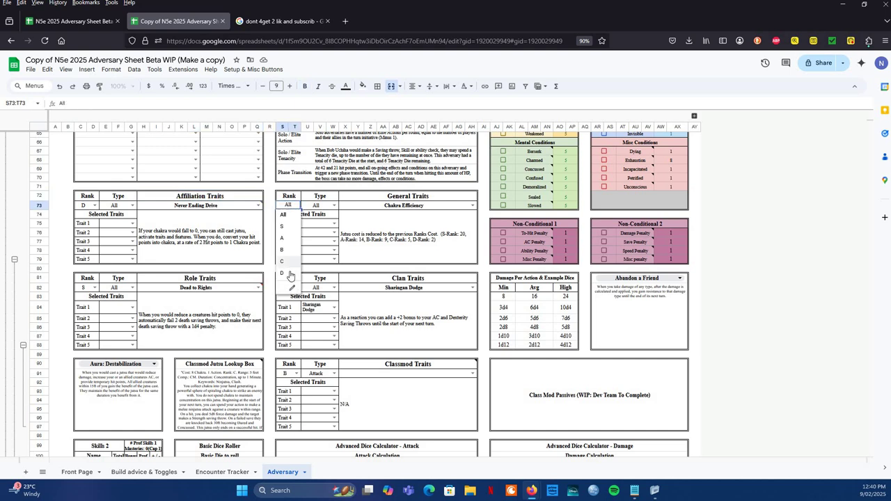
pyautogui.click(289, 273)
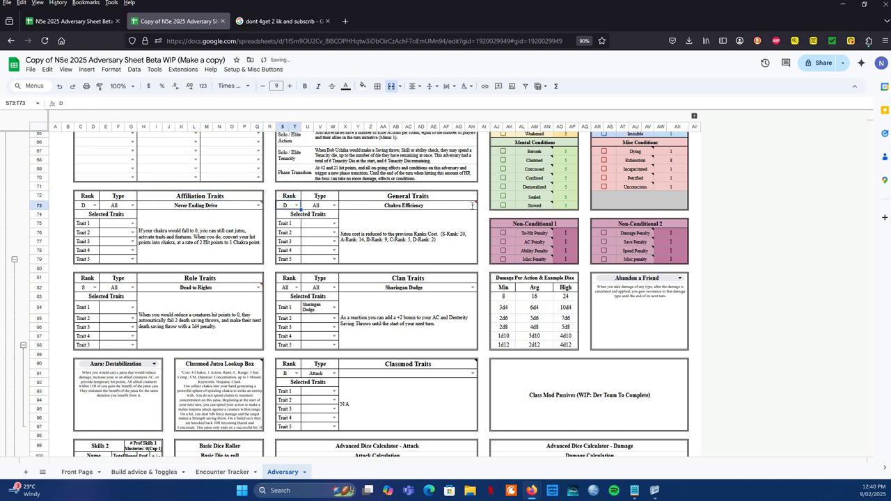
pyautogui.click(472, 205)
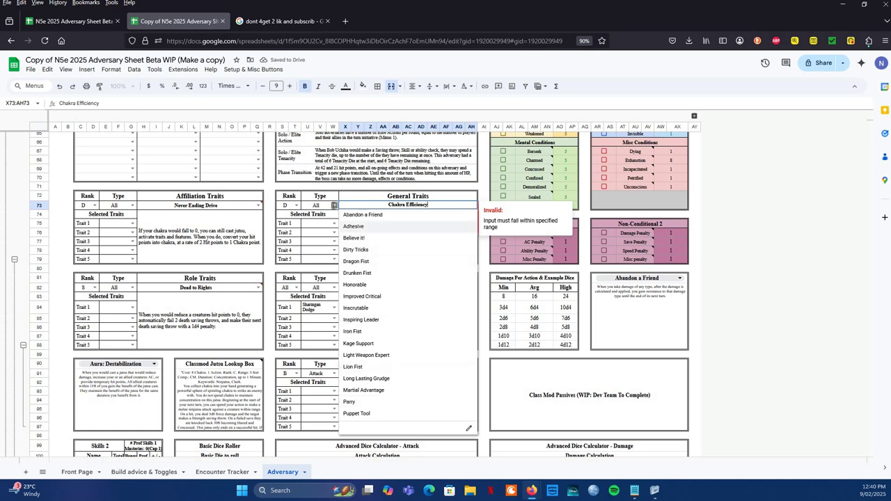
pyautogui.click(333, 207)
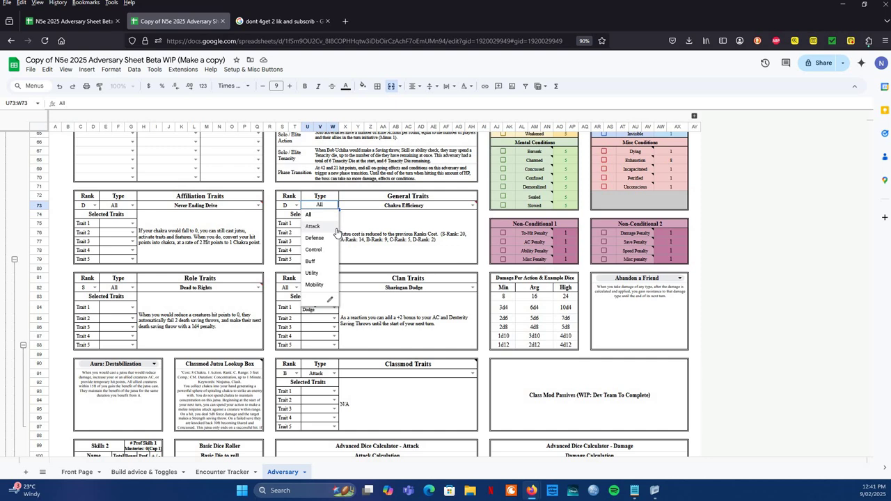
pyautogui.click(335, 227)
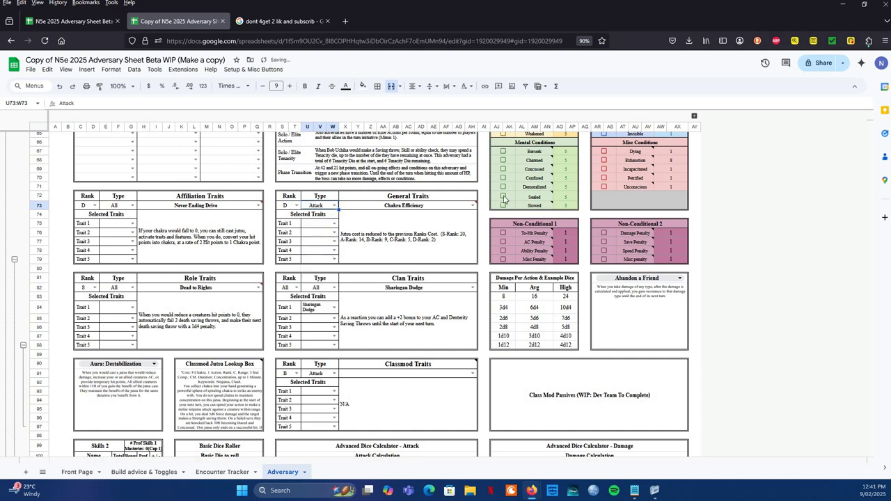
pyautogui.click(473, 207)
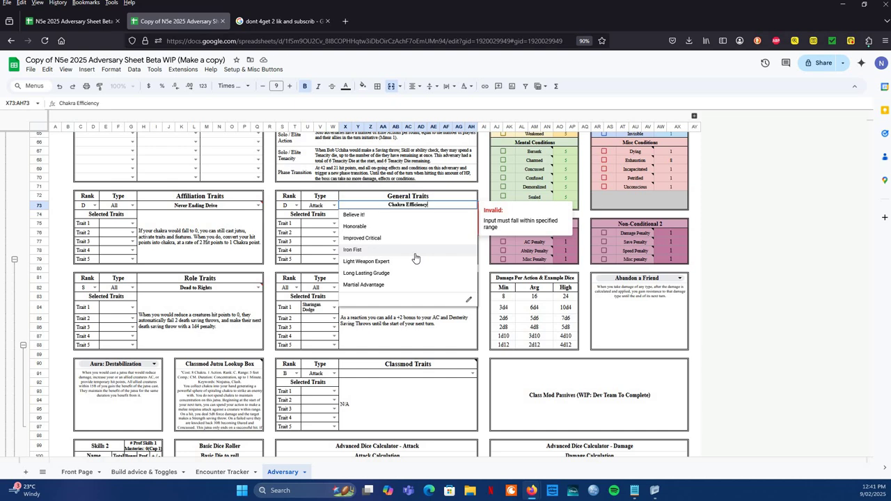
# Step: Choose Iron Fist in the General Traits selector and set it as Trait 1 of the selected general traits
pyautogui.click(416, 251)
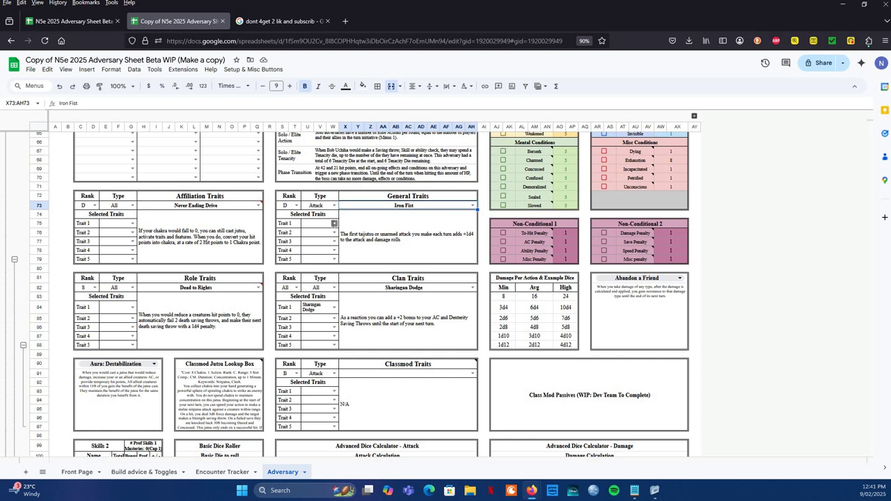
pyautogui.click(334, 224)
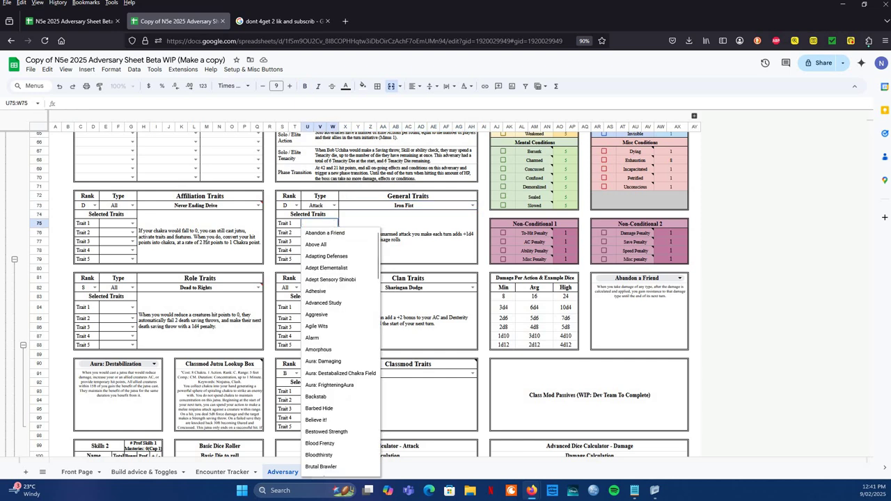
pyautogui.write('iron')
pyautogui.click(331, 235)
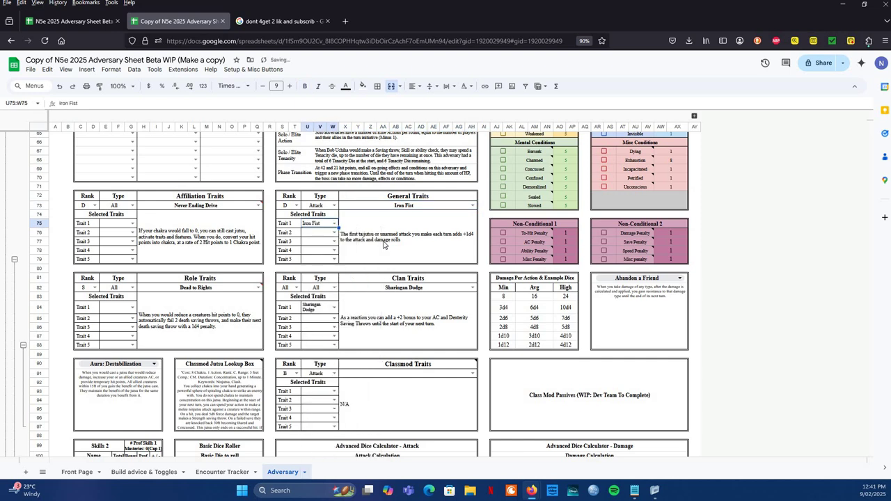
pyautogui.click(383, 244)
# Step: Check the Iron Fist row and the trait descriptions in the Full Traits Display Box
pyautogui.scroll(10, 383, 244)
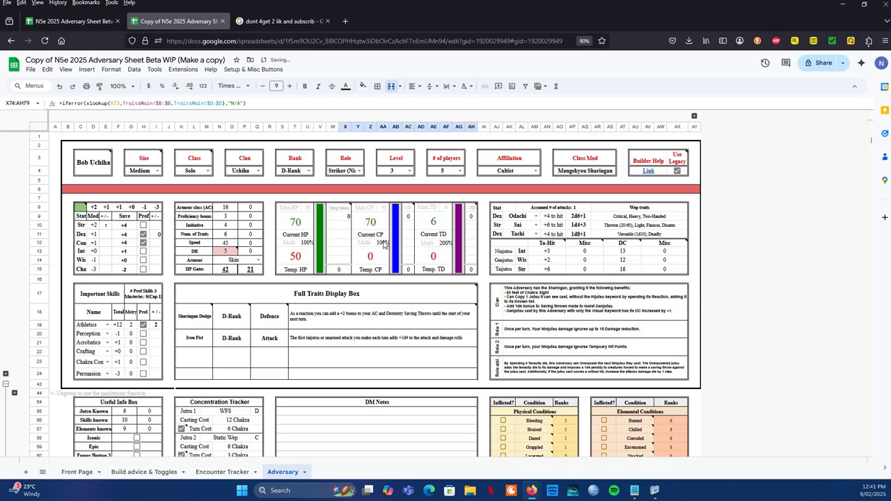
pyautogui.click(202, 343)
pyautogui.keyDown('shift'); pyautogui.click(302, 339); pyautogui.keyUp('shift')
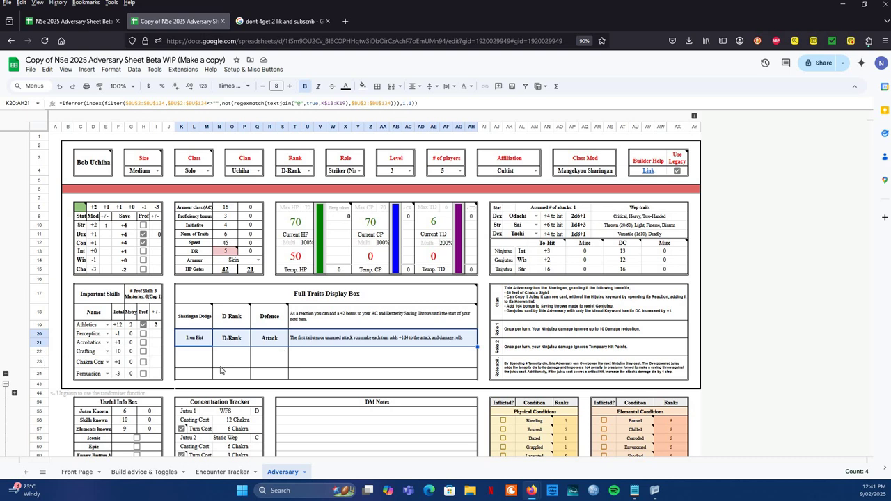
pyautogui.click(307, 369)
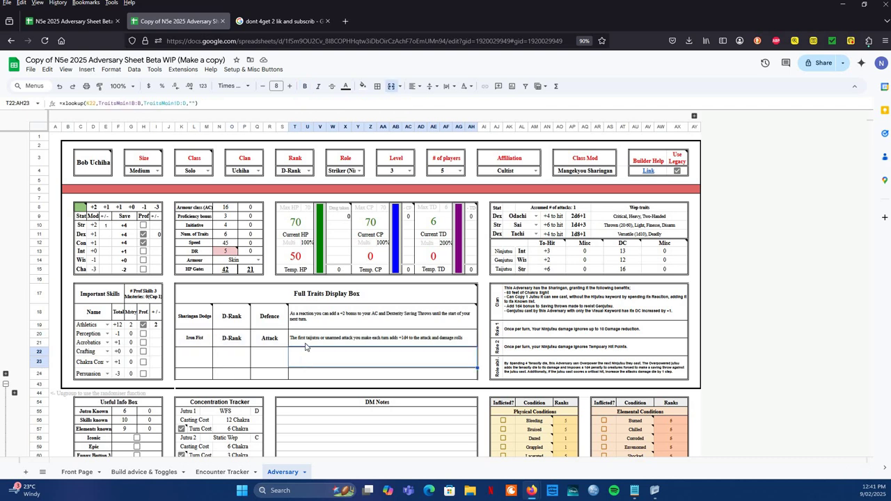
pyautogui.click(305, 346)
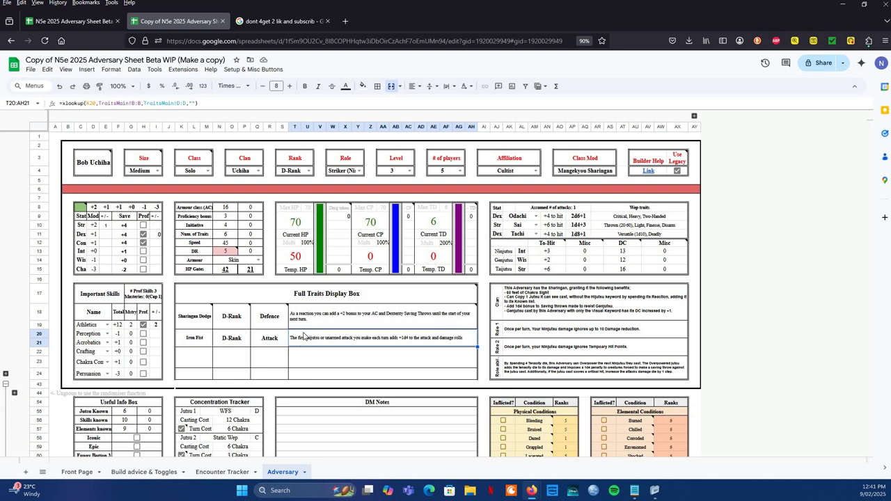
pyautogui.moveTo(310, 330)
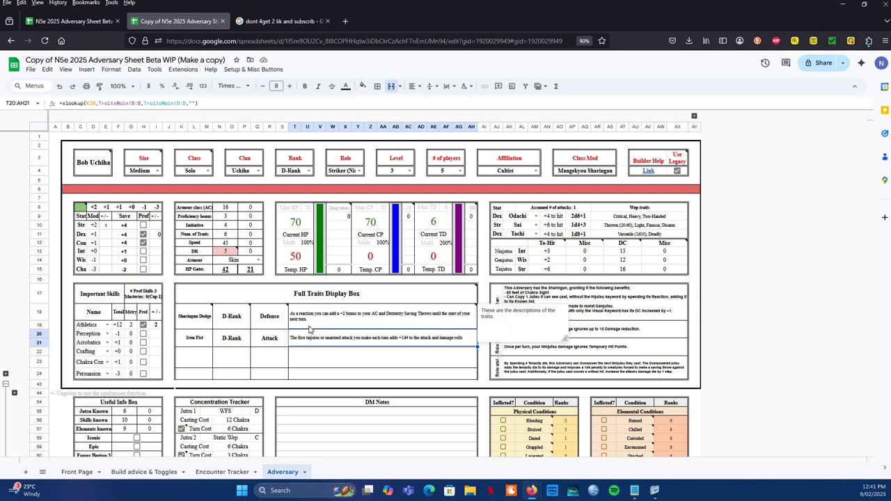
# Step: Review the Clan, Role 1, Role 2 and role ability passives beside the Full Traits Display Box
pyautogui.moveTo(73, 290); pyautogui.dragTo(103, 362)
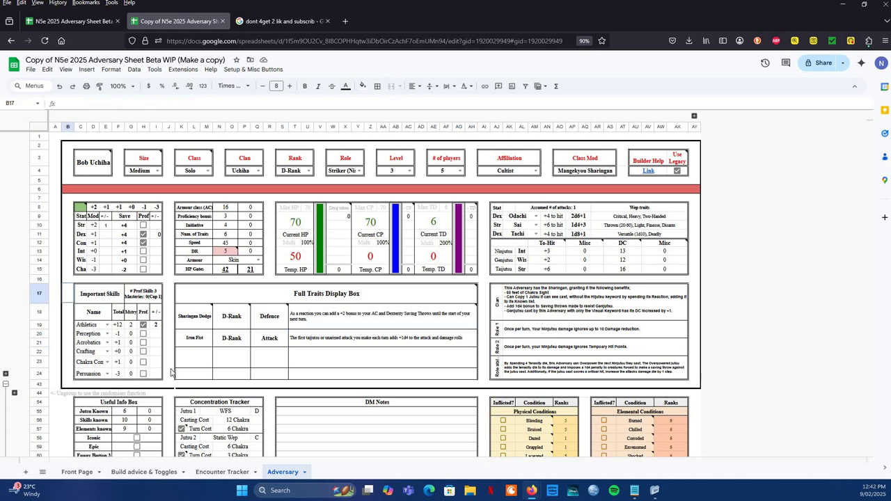
pyautogui.click(573, 363)
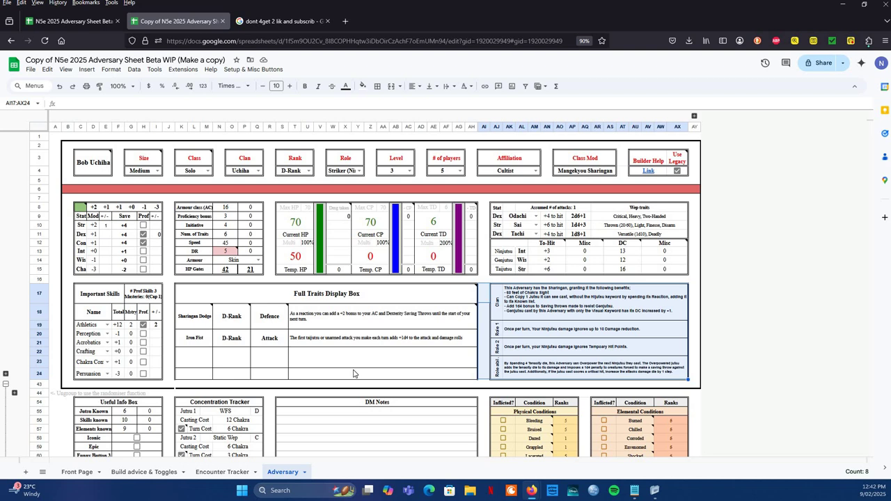
pyautogui.click(599, 307)
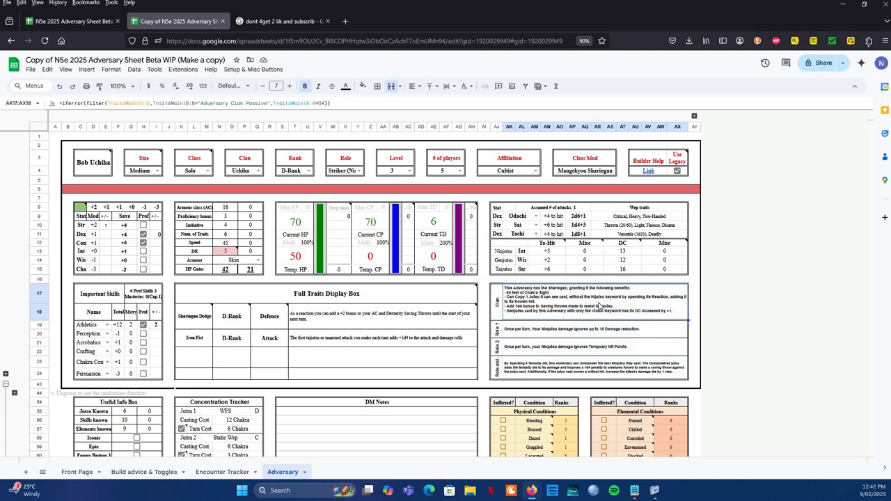
pyautogui.click(573, 351)
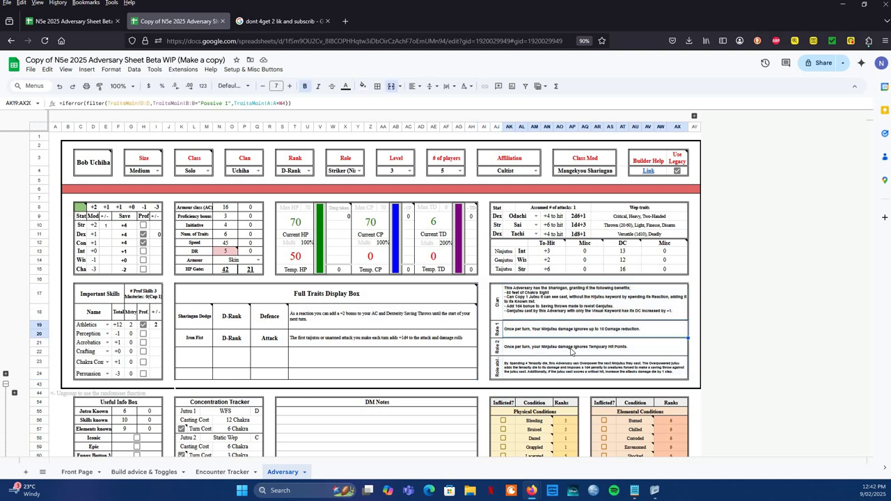
pyautogui.click(566, 373)
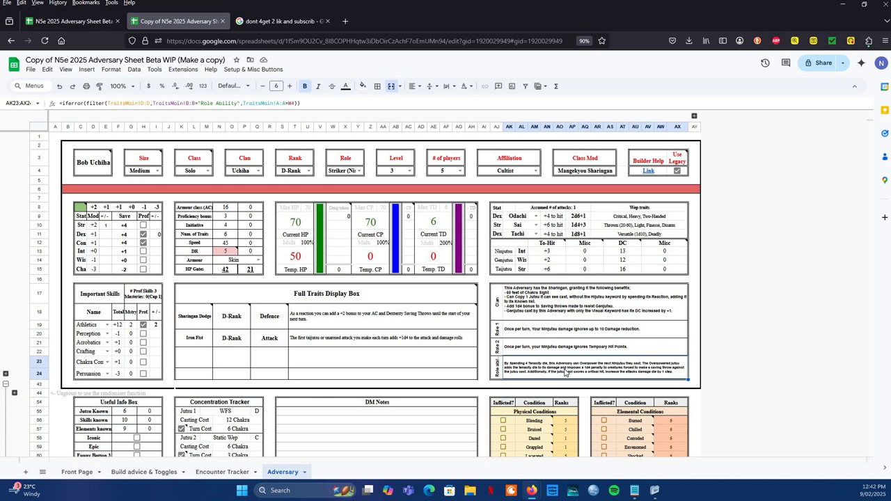
pyautogui.moveTo(553, 332); pyautogui.dragTo(549, 344)
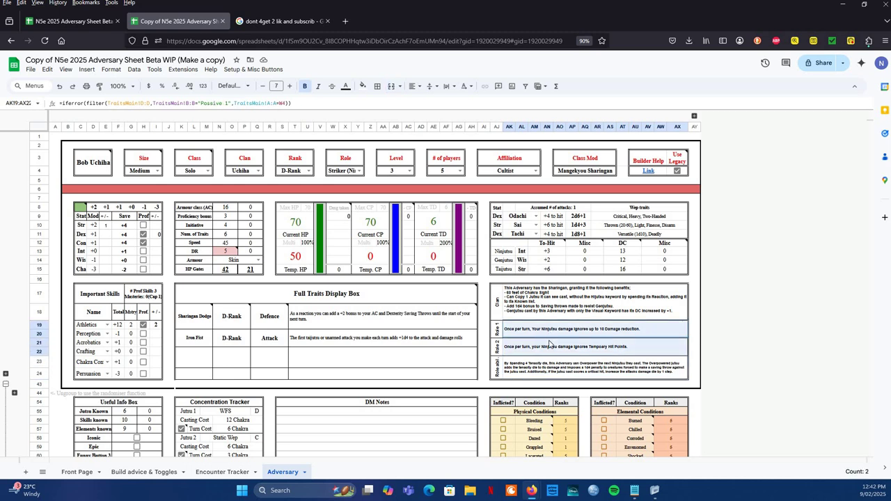
pyautogui.click(553, 366)
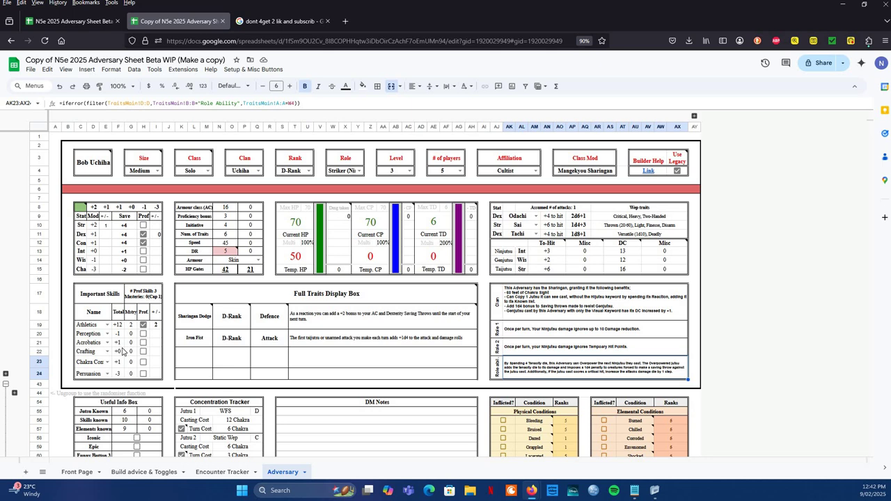
# Step: Expand the collapsed row group below row 24 and select the extra trait rows 25 to 33
pyautogui.click(5, 374)
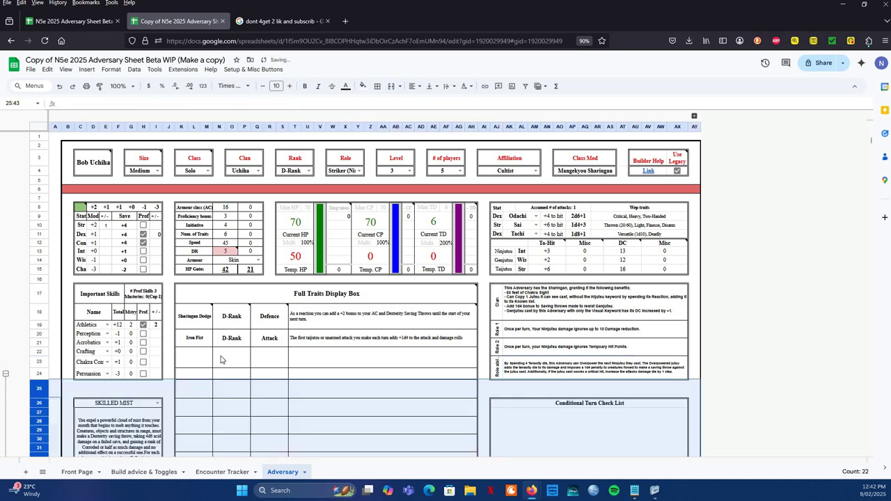
pyautogui.scroll(-2, 221, 360)
pyautogui.moveTo(200, 321)
pyautogui.mouseDown()
pyautogui.moveTo(383, 395)
pyautogui.moveTo(387, 414)
pyautogui.mouseUp()
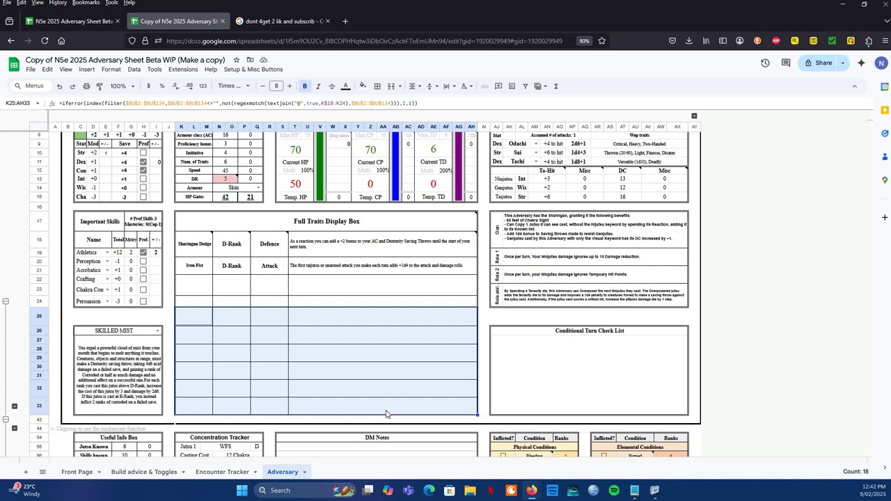
# Step: Set the jutsu lookup below Important Skills to FRENZY: MAGENTA and view its description
pyautogui.click(158, 330)
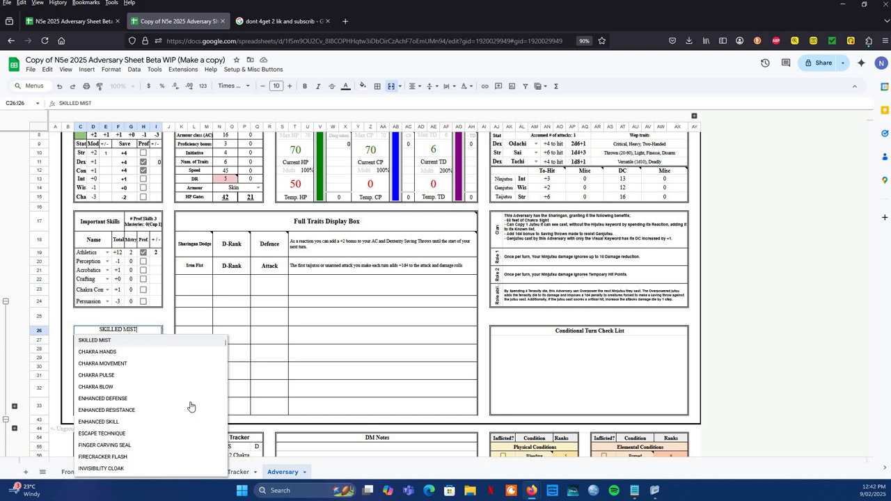
pyautogui.scroll(-5, 227, 376)
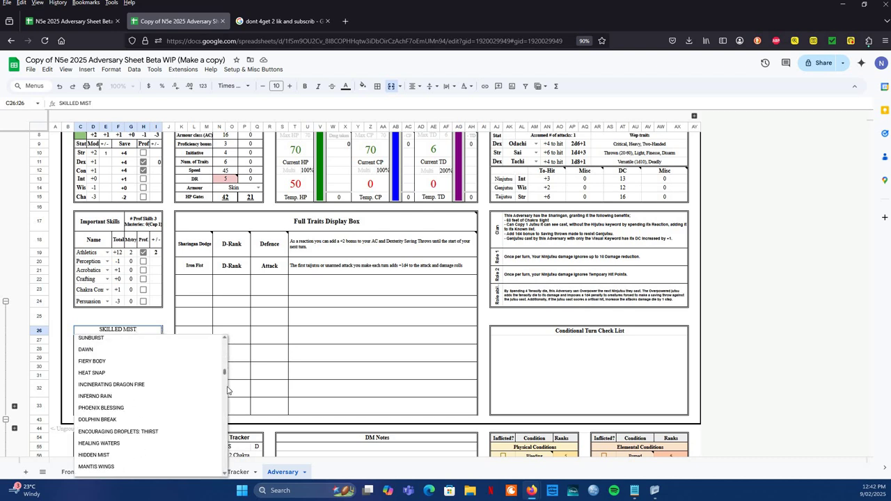
pyautogui.press('Return')
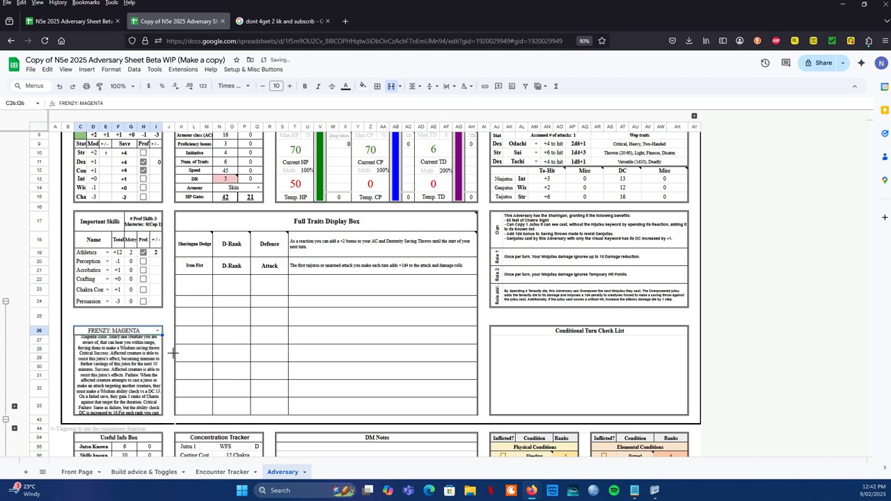
pyautogui.click(163, 360)
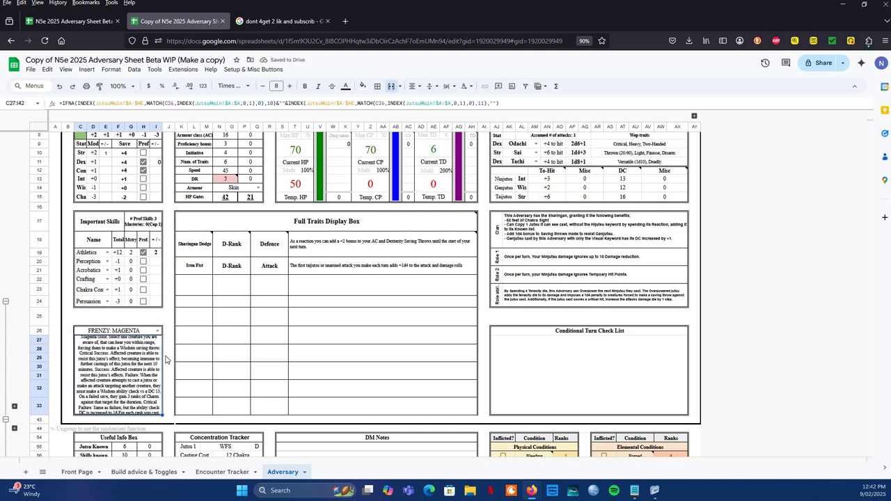
pyautogui.click(174, 359)
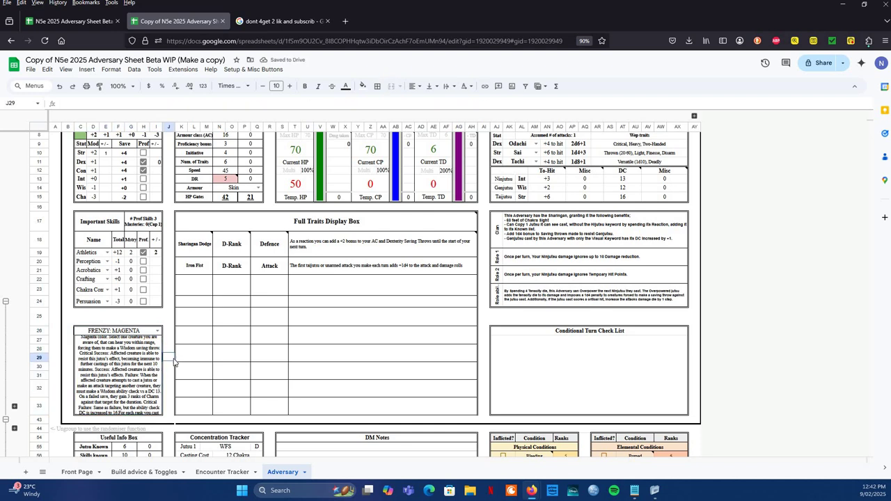
pyautogui.click(154, 368)
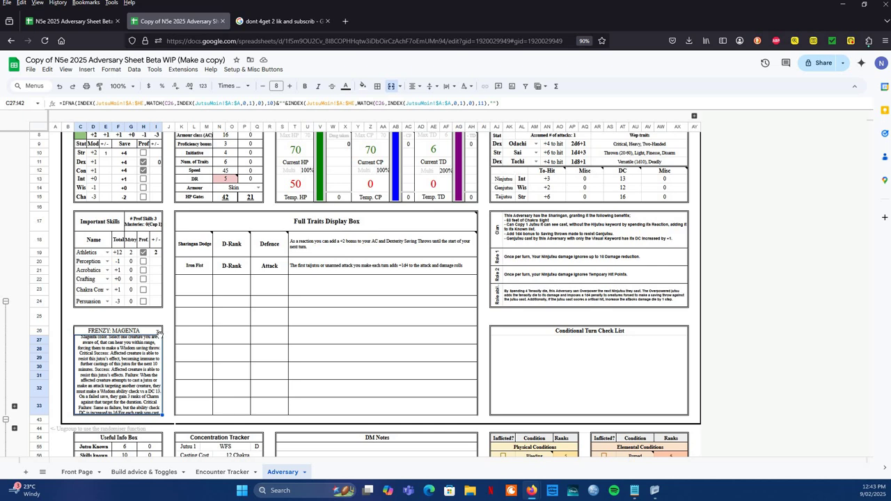
# Step: Look over the Conditional Turn Check List and the condition and non-conditional penalty tables further down the sheet
pyautogui.click(517, 381)
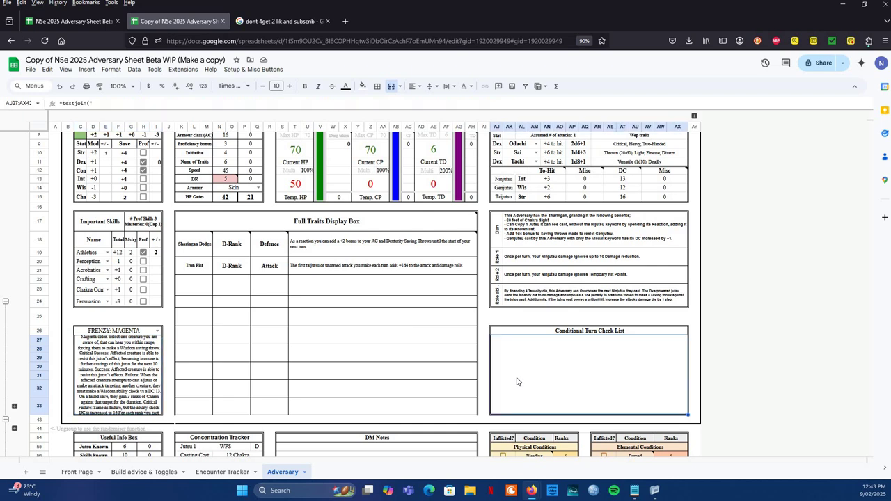
pyautogui.scroll(-5, 517, 382)
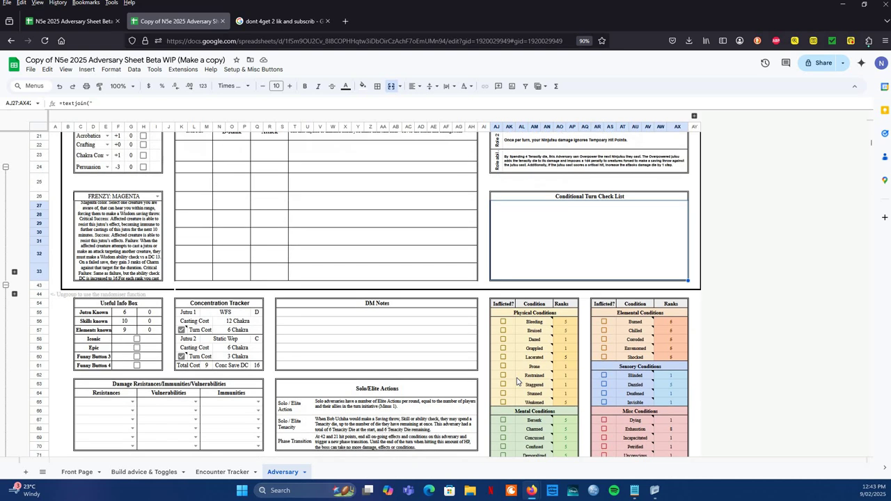
pyautogui.scroll(-3, 507, 191)
pyautogui.click(507, 191)
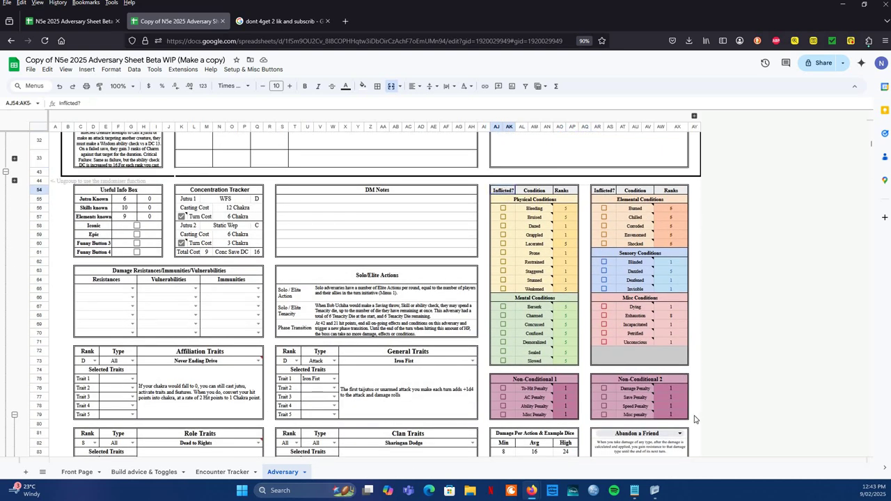
pyautogui.moveTo(695, 420); pyautogui.dragTo(690, 418)
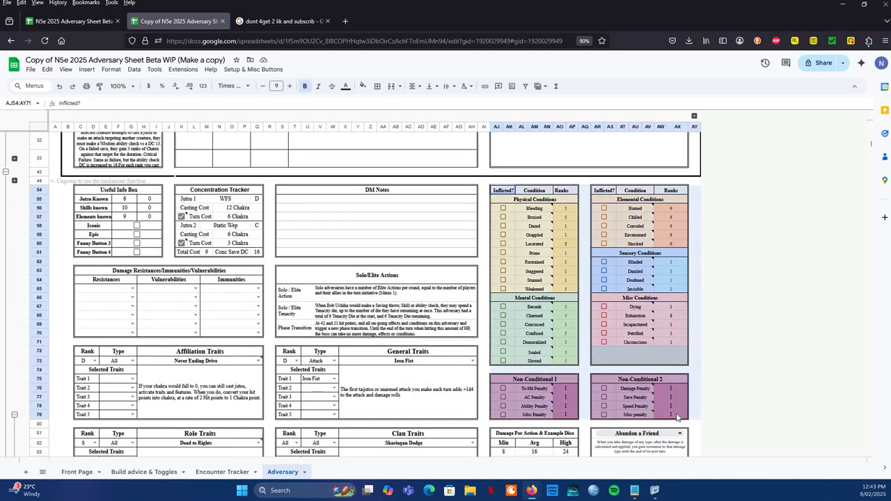
# Step: Mark Bleeding as inflicted, read its note, and check the Conditional Turn Check List
pyautogui.click(505, 209)
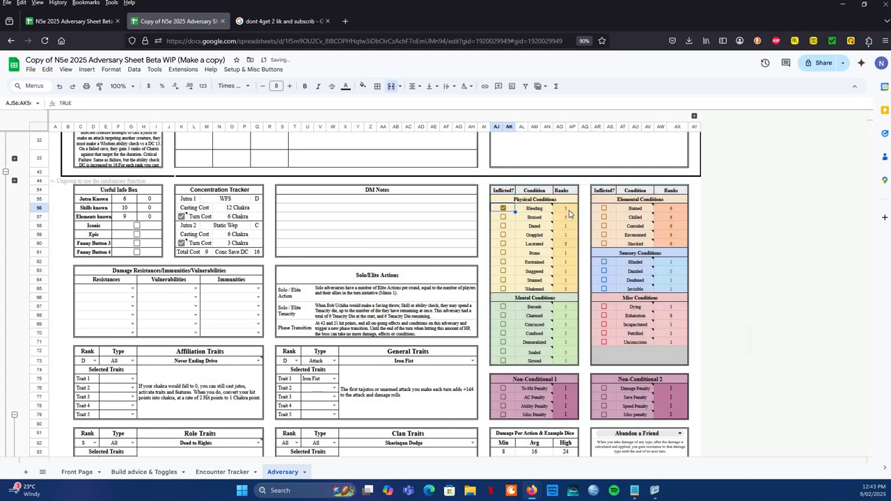
pyautogui.click(568, 213)
pyautogui.click(547, 213)
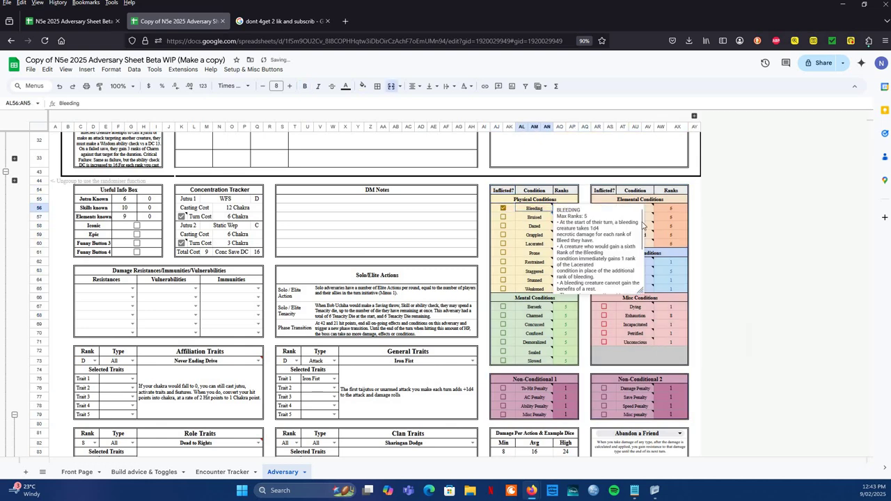
pyautogui.click(574, 182)
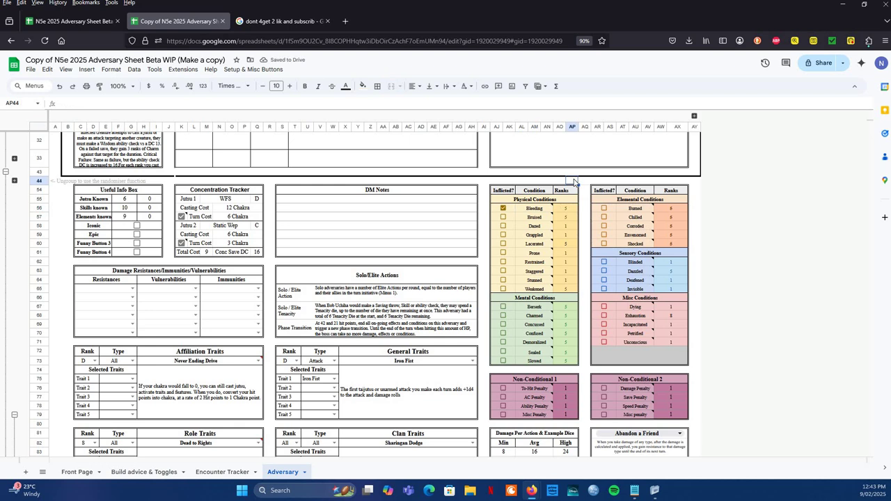
pyautogui.scroll(3, 564, 209)
pyautogui.click(549, 262)
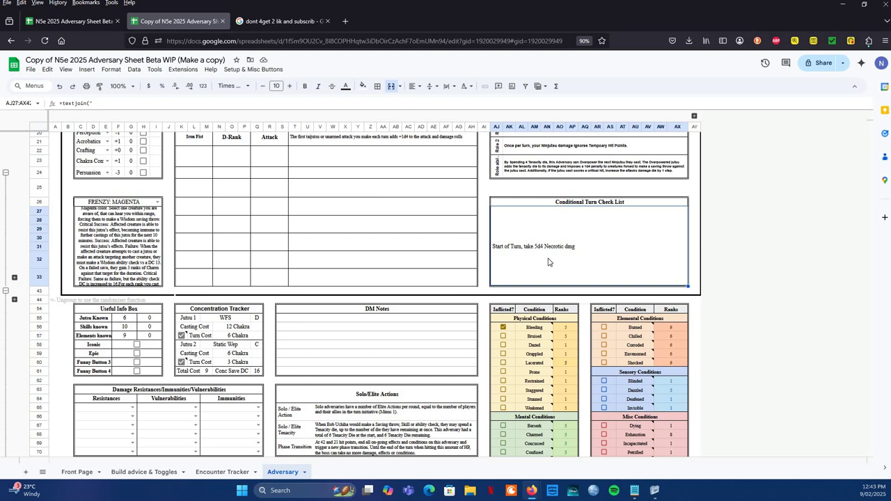
# Step: Mark Lacerated as inflicted, clear Bleeding, and review the Conditional Turn Check List
pyautogui.click(503, 363)
pyautogui.click(503, 328)
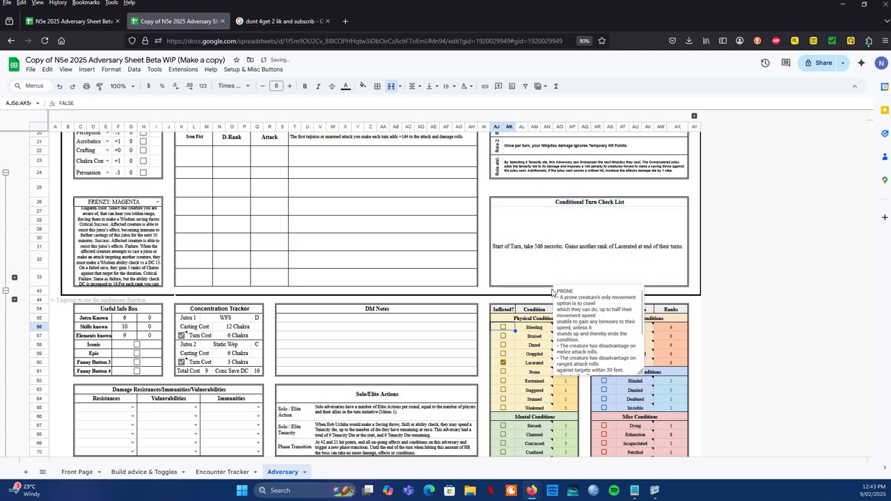
pyautogui.click(529, 278)
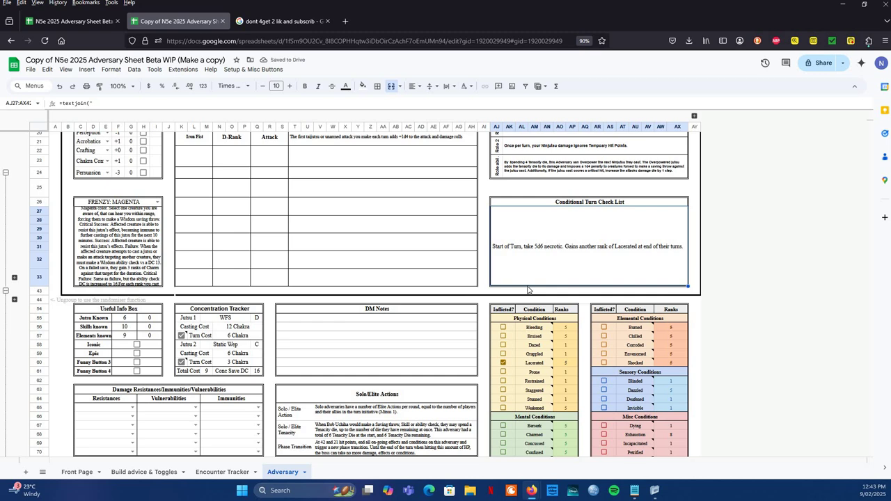
pyautogui.scroll(3, 528, 289)
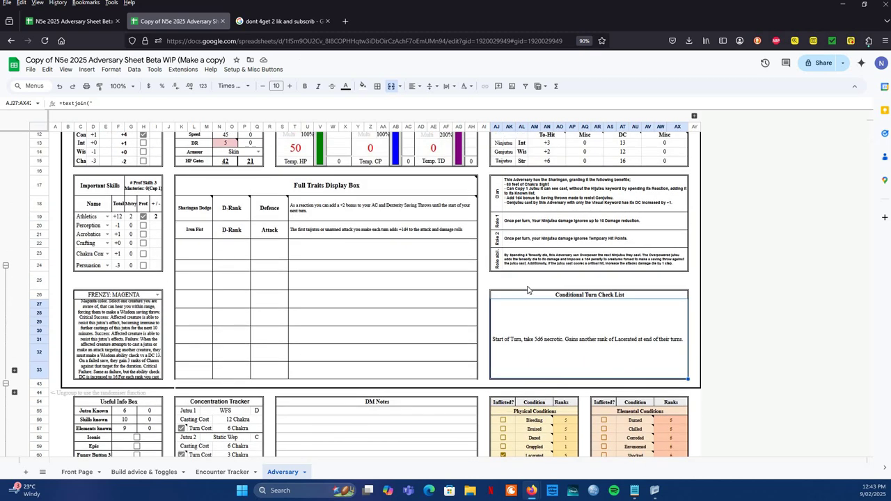
pyautogui.scroll(-6, 528, 289)
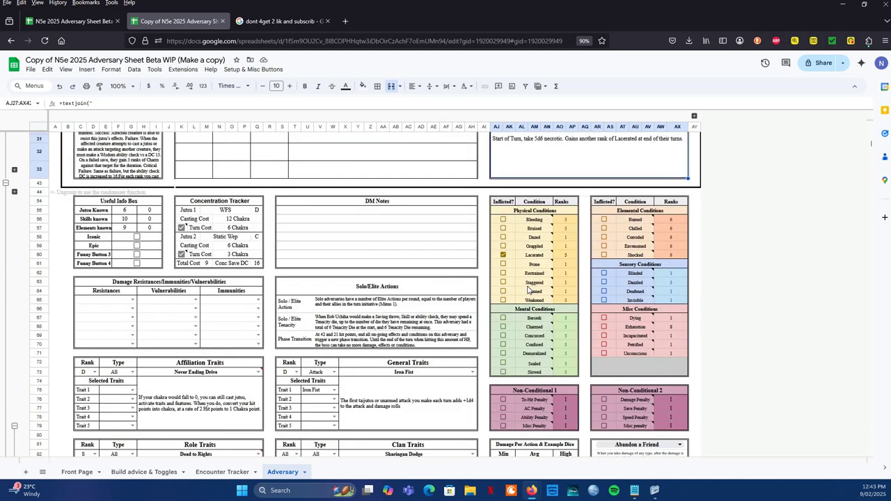
# Step: Expand grouped rows 34 to 42 and look over the enlarged trait display, jutsu description and Conditional Turn Check List
pyautogui.scroll(6, 527, 290)
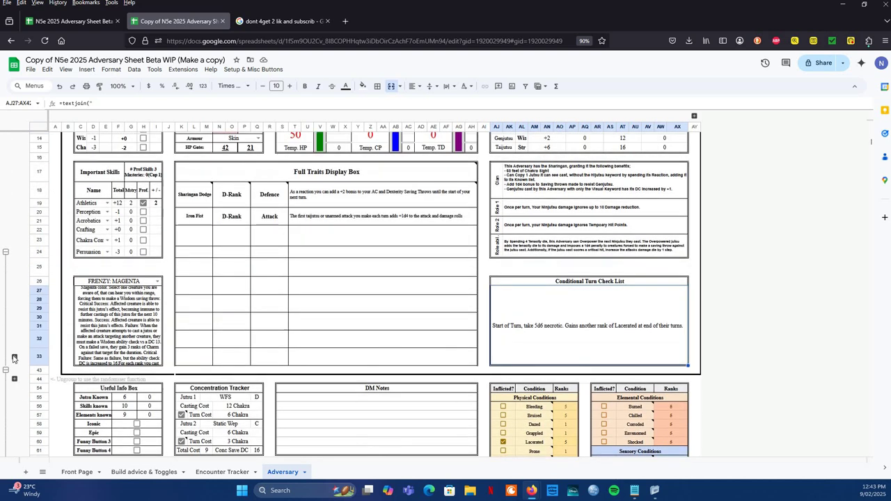
pyautogui.click(14, 357)
pyautogui.scroll(-2, 338, 334)
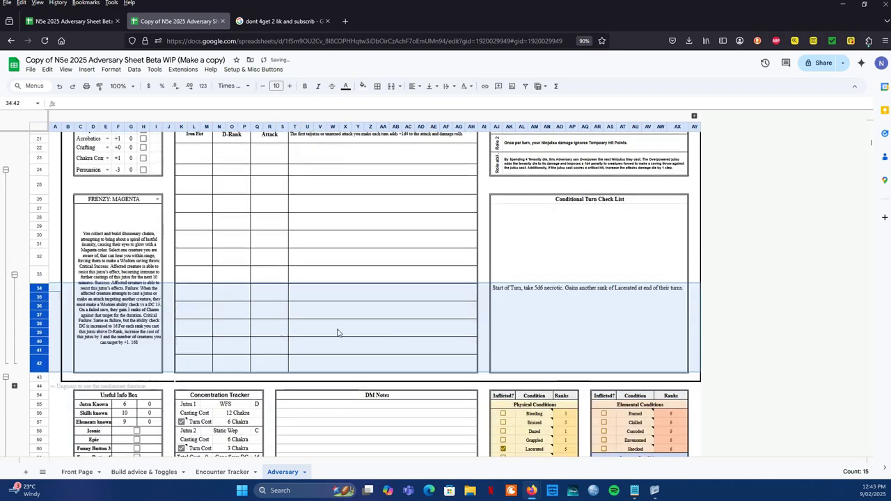
pyautogui.scroll(1, 360, 344)
pyautogui.click(185, 328)
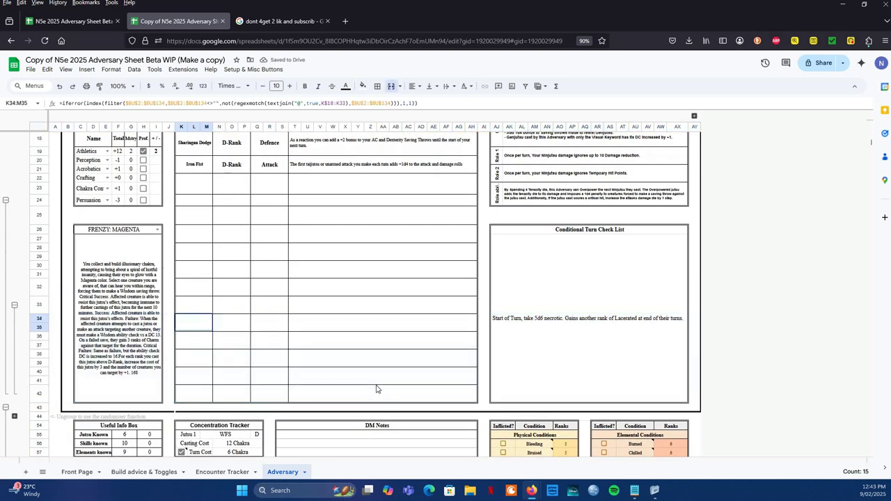
pyautogui.click(110, 327)
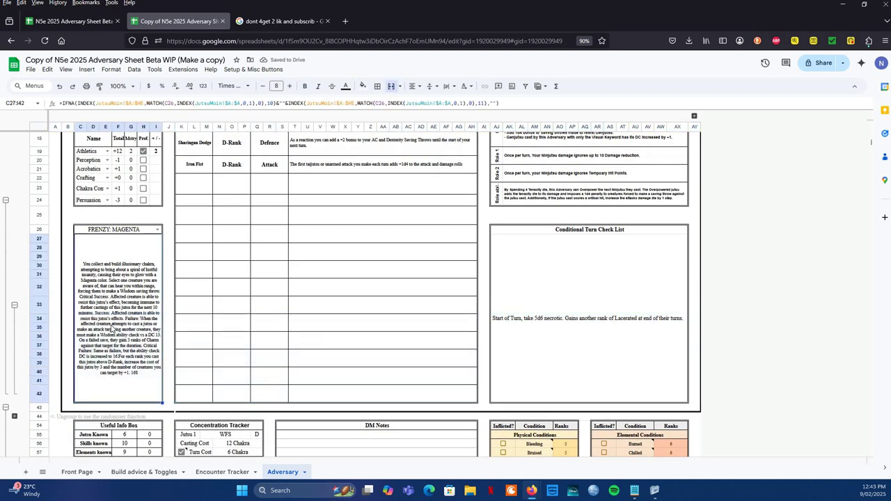
pyautogui.click(636, 303)
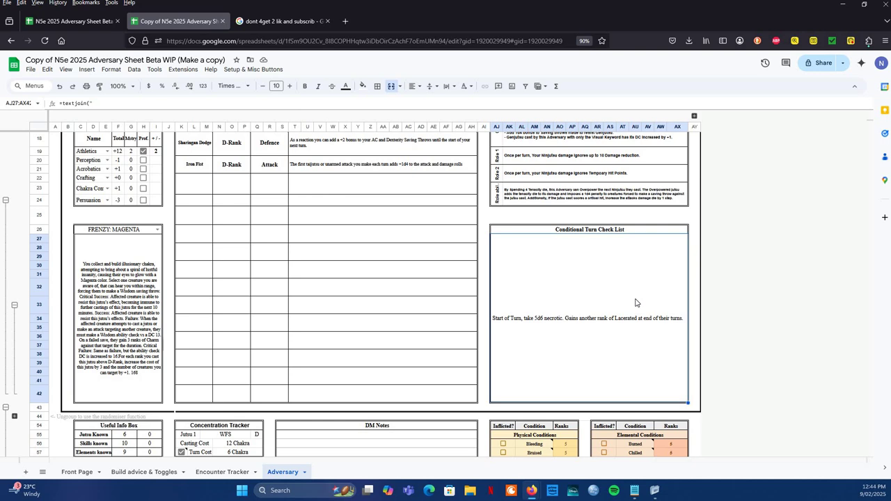
# Step: Collapse the grouped rows 25 to 42 holding the jutsu description and Conditional Turn Check List
pyautogui.scroll(-3, 478, 358)
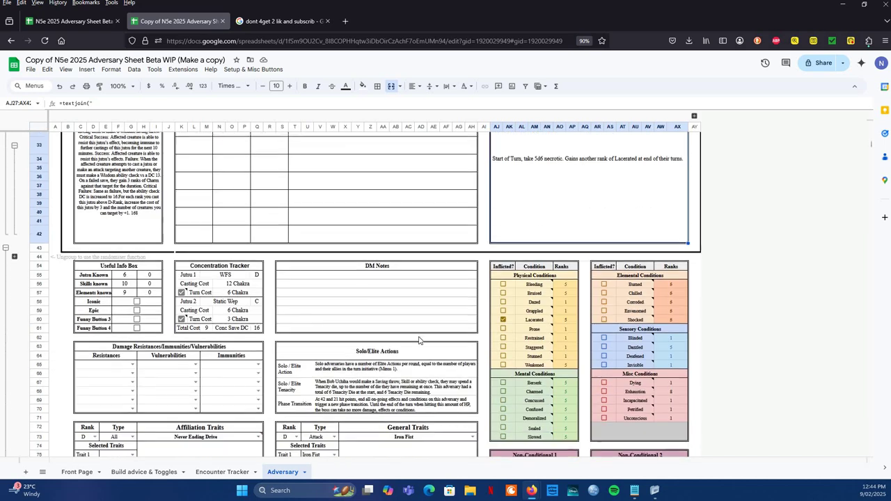
pyautogui.scroll(3, 6, 199)
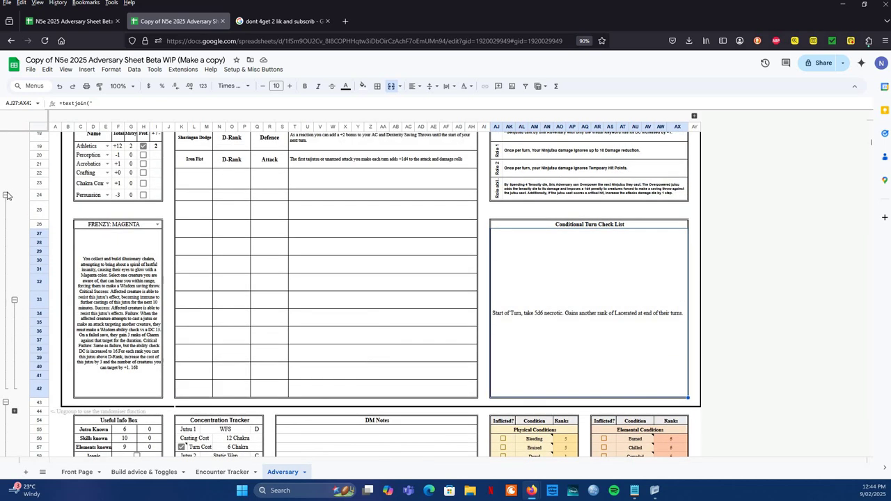
pyautogui.click(6, 197)
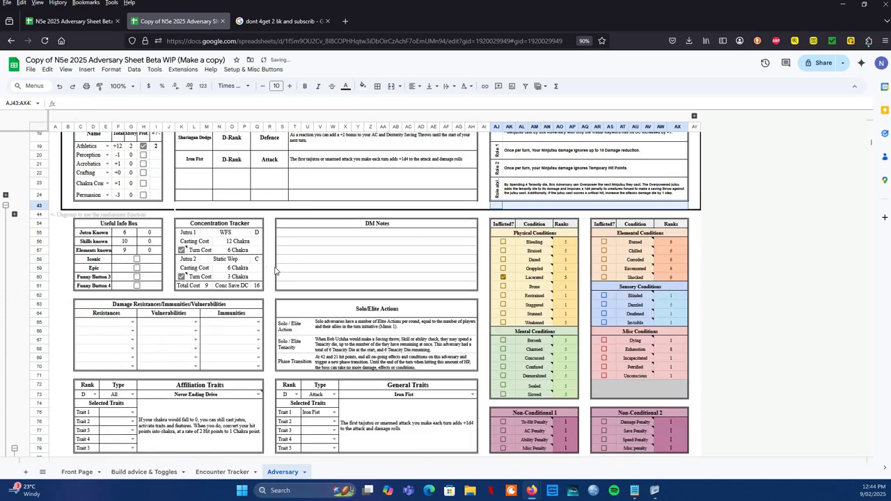
# Step: Expand the randomiser rows 45 to 53, review the three Randomisation Boxes and the Randomise command, and collapse the rows again
pyautogui.click(14, 216)
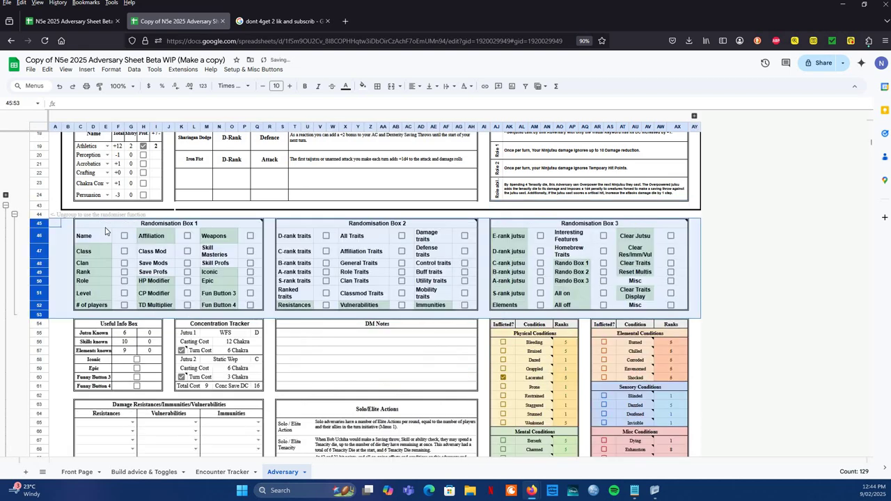
pyautogui.click(420, 216)
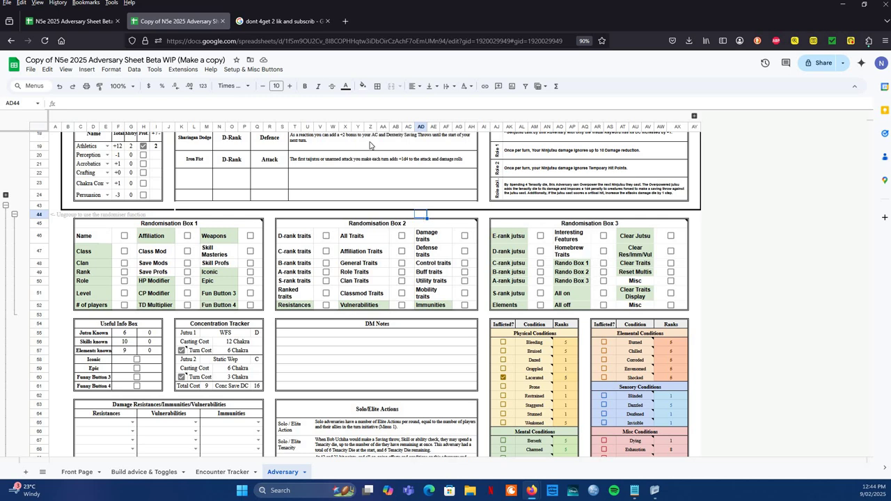
pyautogui.click(270, 71)
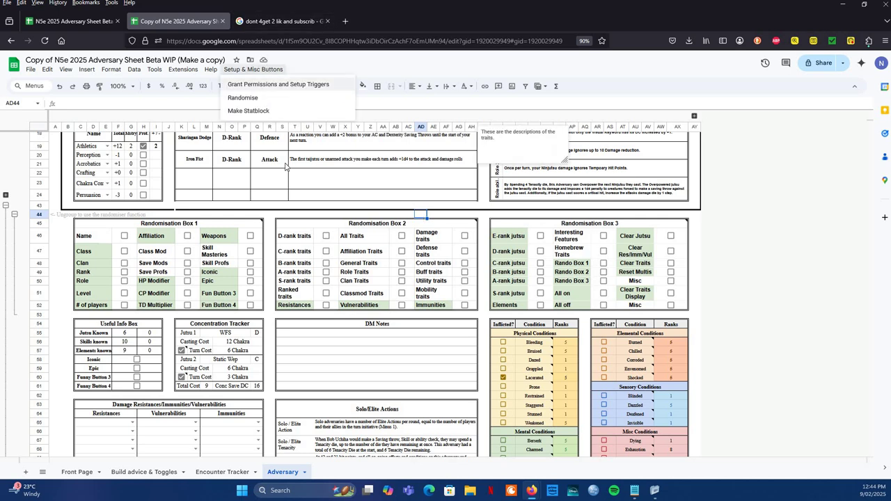
pyautogui.click(276, 251)
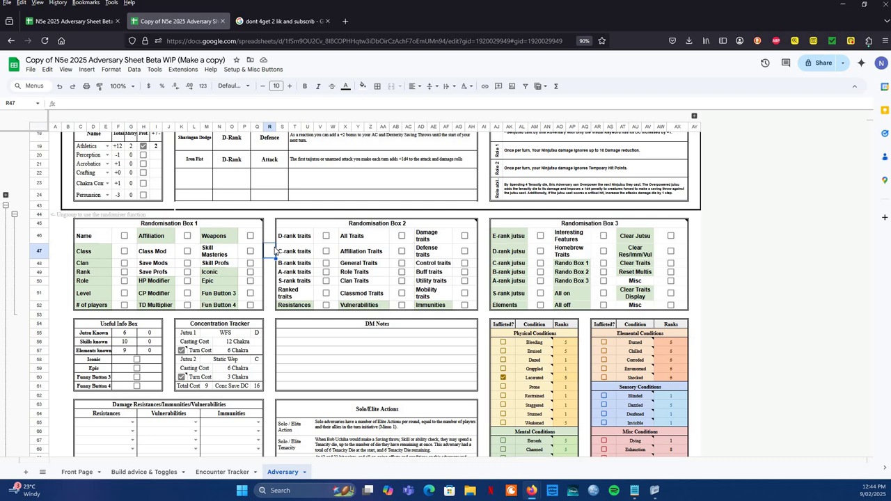
pyautogui.click(15, 217)
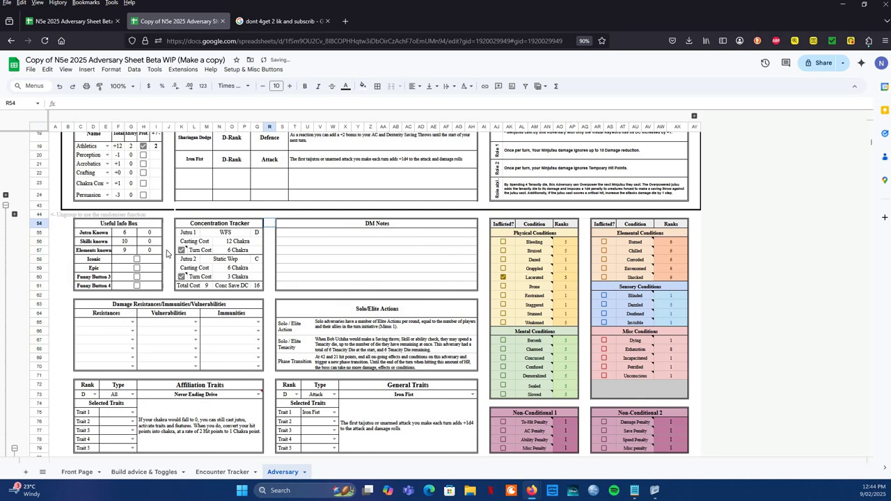
# Step: Try the Iconic option in the Useful Info Box on and off, and look over Funny Button 3 and 4
pyautogui.click(148, 224)
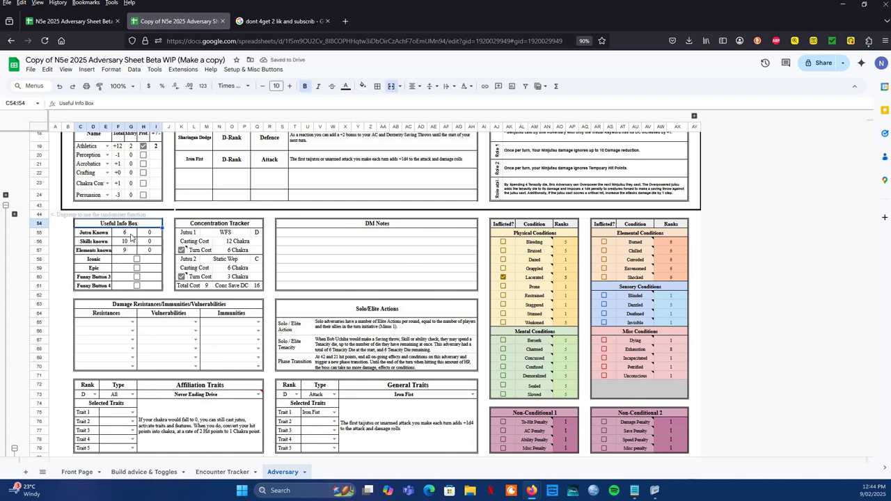
pyautogui.click(138, 259)
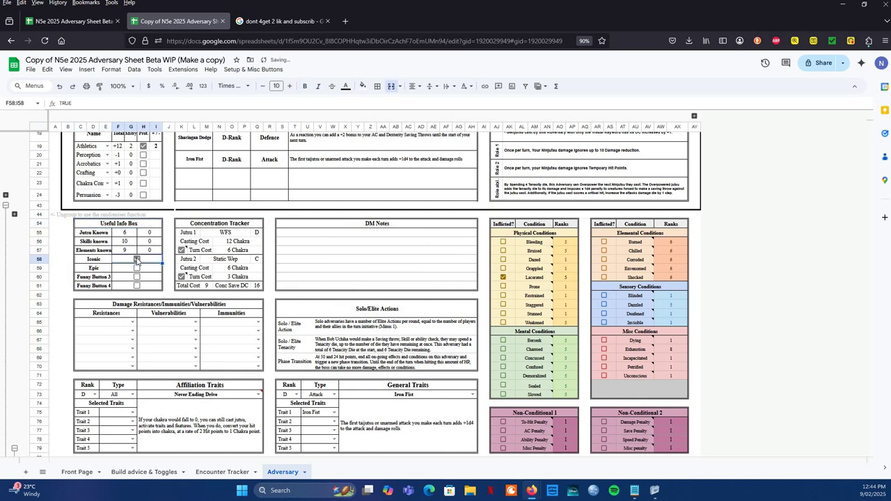
pyautogui.click(137, 260)
pyautogui.moveTo(104, 261); pyautogui.dragTo(121, 270)
pyautogui.click(138, 261)
pyautogui.click(138, 260)
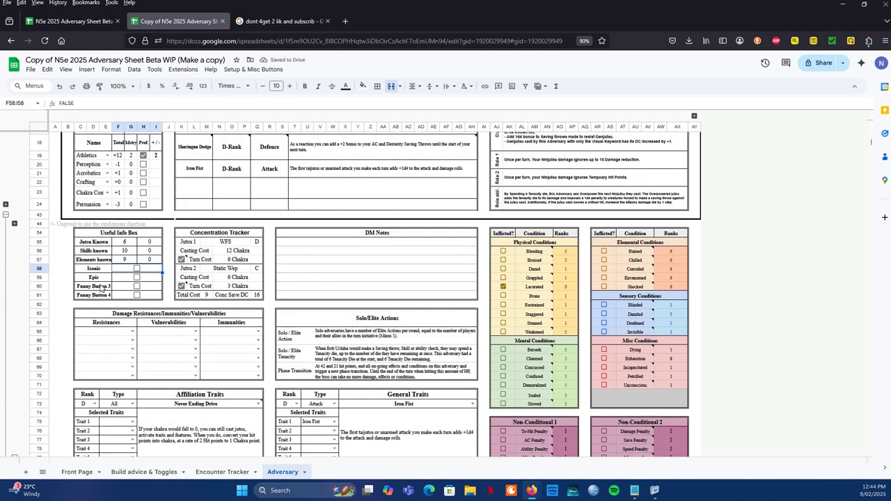
pyautogui.moveTo(111, 286); pyautogui.dragTo(116, 297)
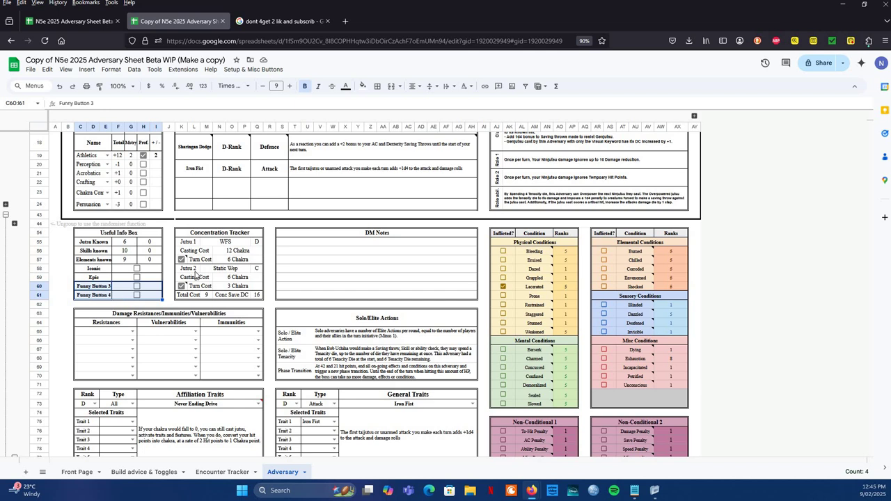
# Step: Set Jutsu 1 in the Concentration Tracker to Rasengan at rank C, and check its turn cost and Conc Save DC
pyautogui.click(218, 245)
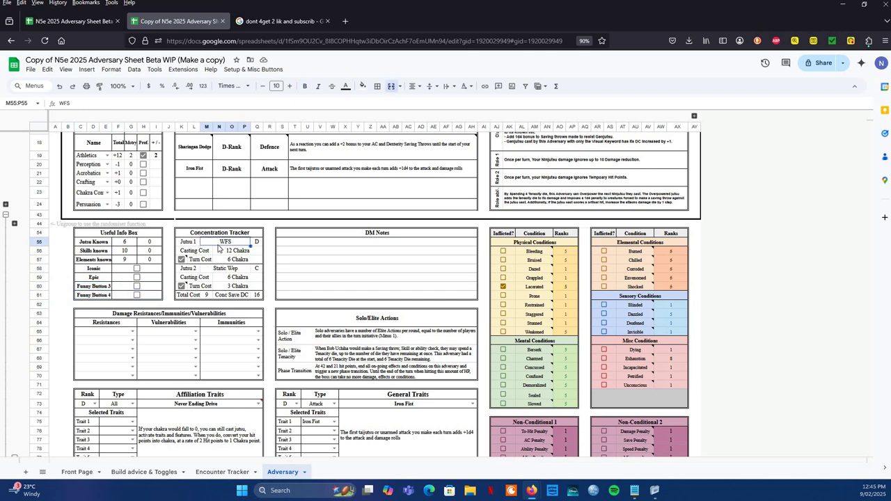
pyautogui.write('Rasengan')
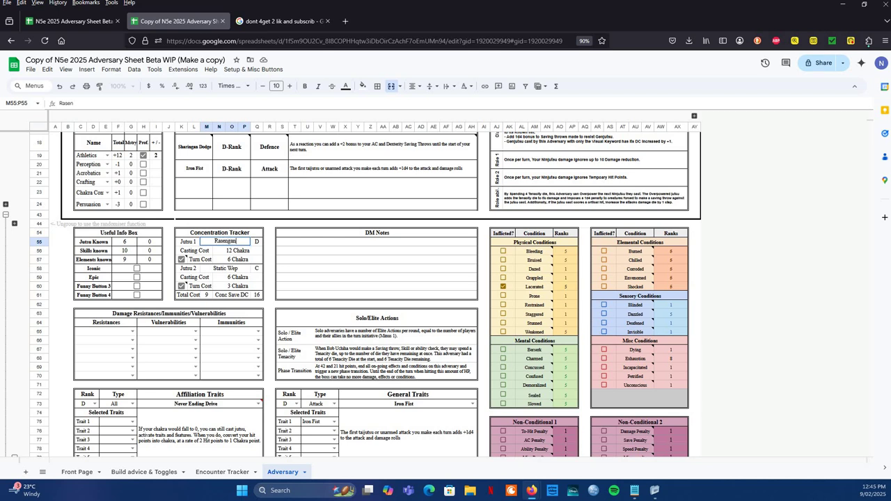
pyautogui.press('Return')
pyautogui.click(262, 244)
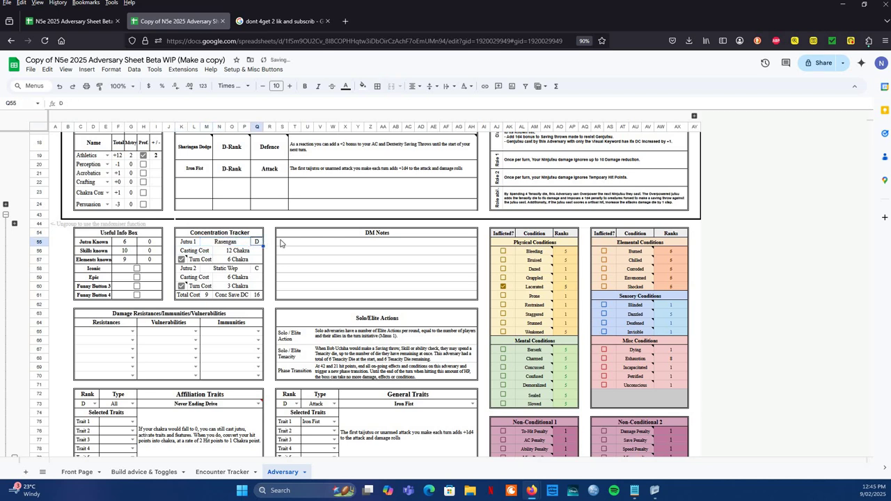
pyautogui.write('C')
pyautogui.press('Return')
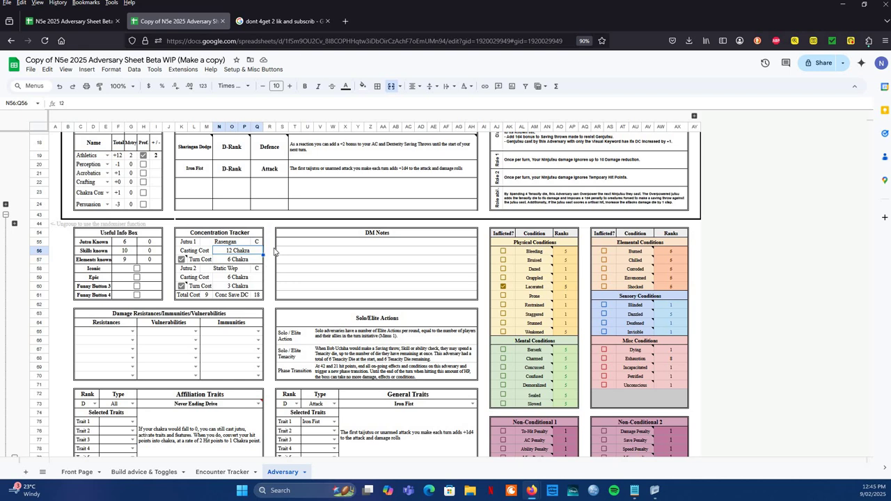
pyautogui.click(247, 261)
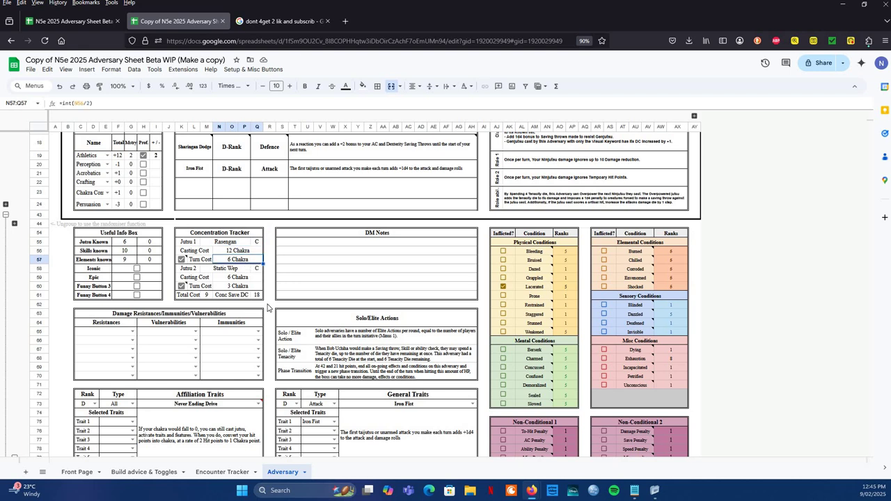
pyautogui.click(261, 295)
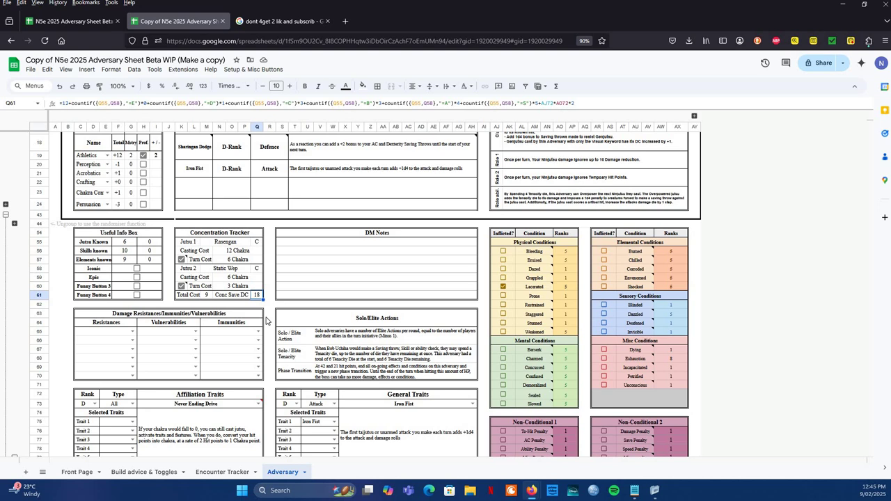
# Step: Enter "I love this new sheet" on the first DM Notes line and clear the inflicted Lacerated condition
pyautogui.click(318, 297)
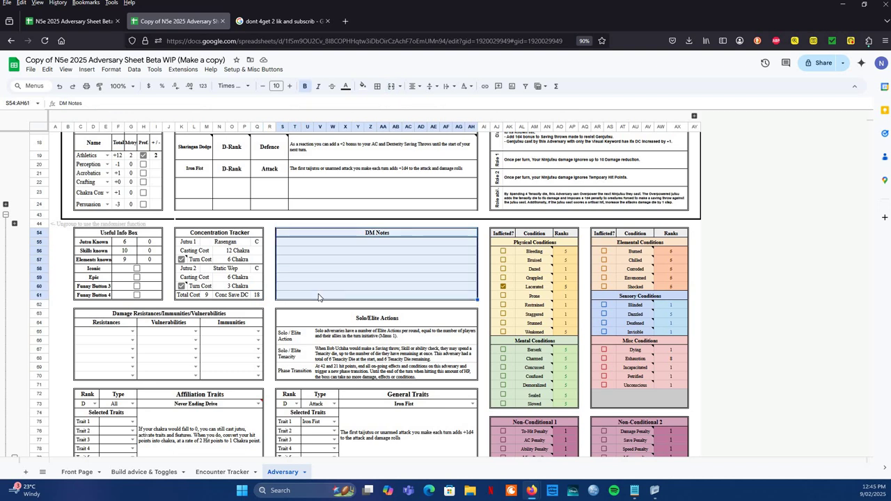
pyautogui.click(304, 251)
pyautogui.write('I lov')
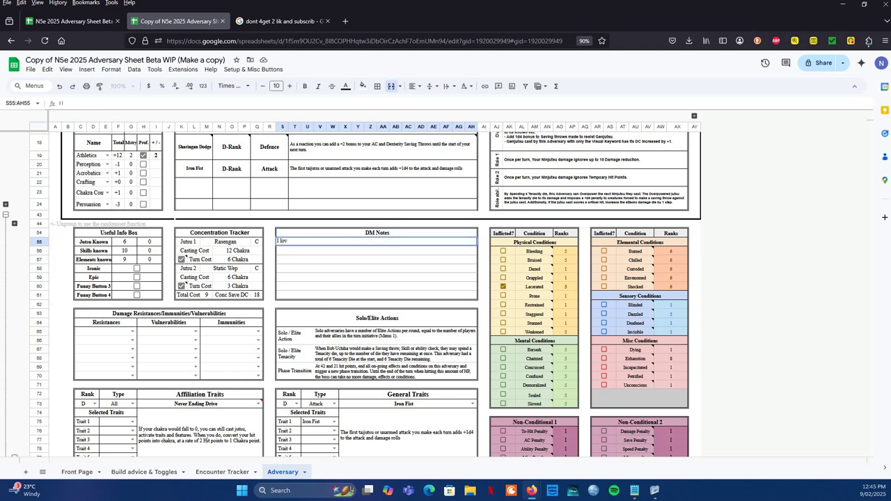
pyautogui.write('e this new sheet')
pyautogui.press('Return')
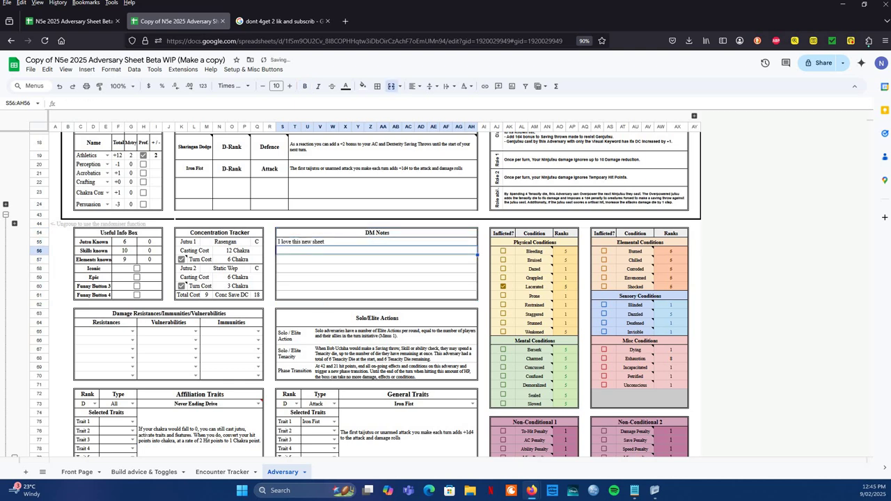
pyautogui.click(315, 289)
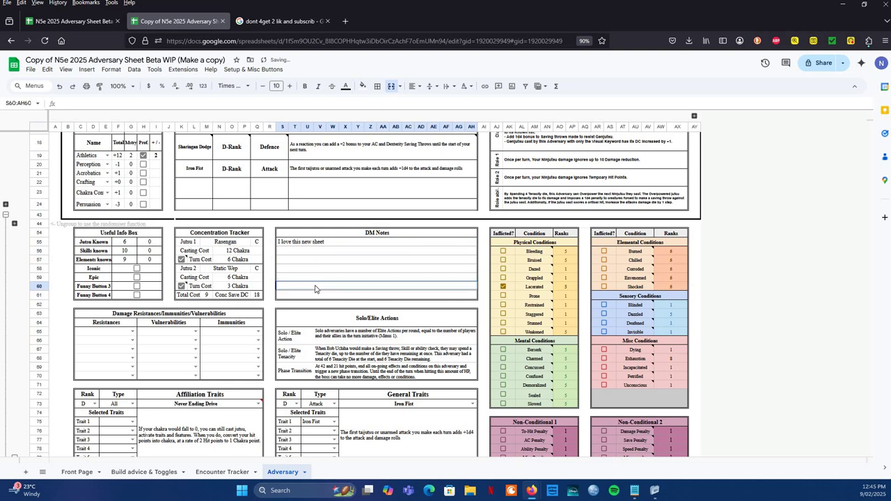
pyautogui.click(502, 286)
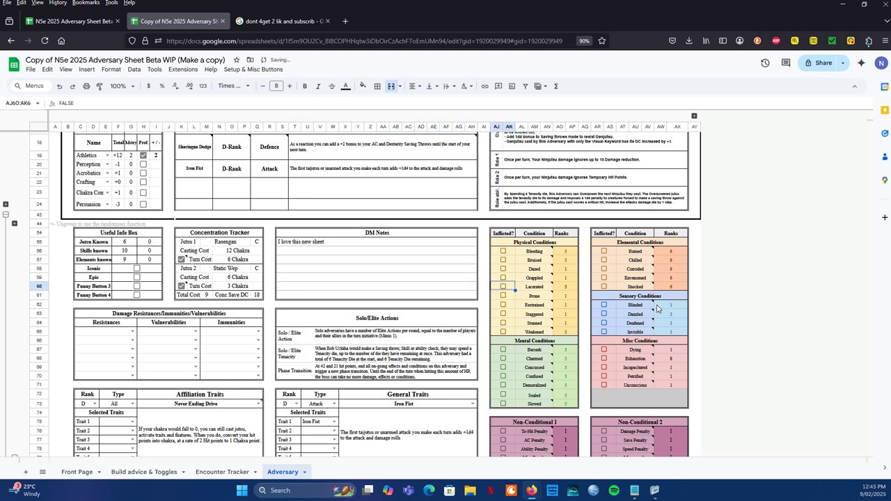
# Step: Look through the damage types and conditions offered for the first Resistances entry without choosing one
pyautogui.click(132, 316)
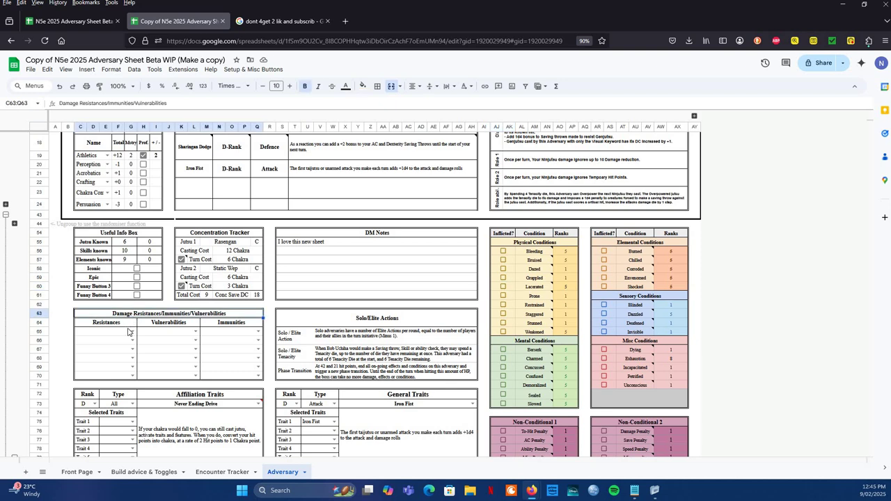
pyautogui.click(132, 333)
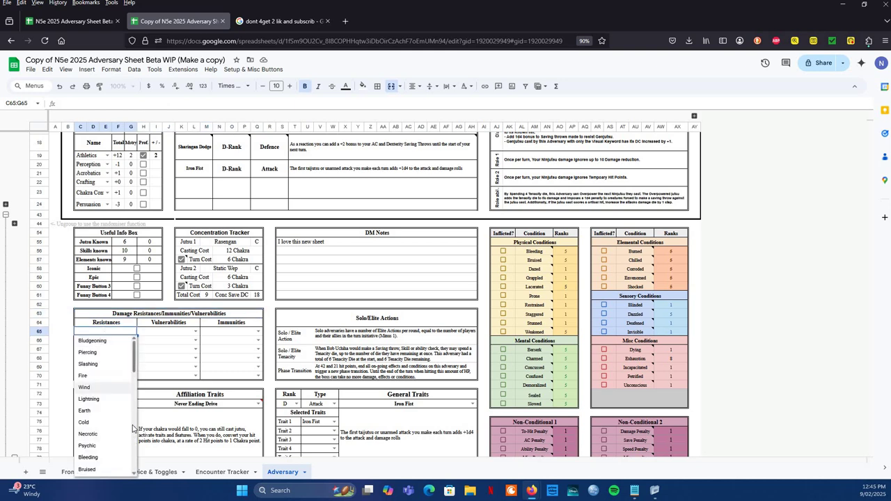
pyautogui.scroll(-10, 133, 429)
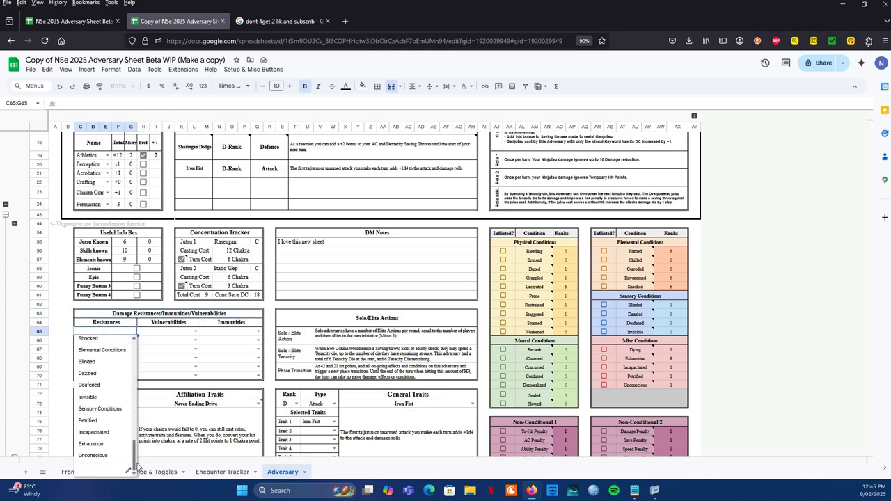
pyautogui.scroll(3, 145, 449)
pyautogui.scroll(2, 151, 419)
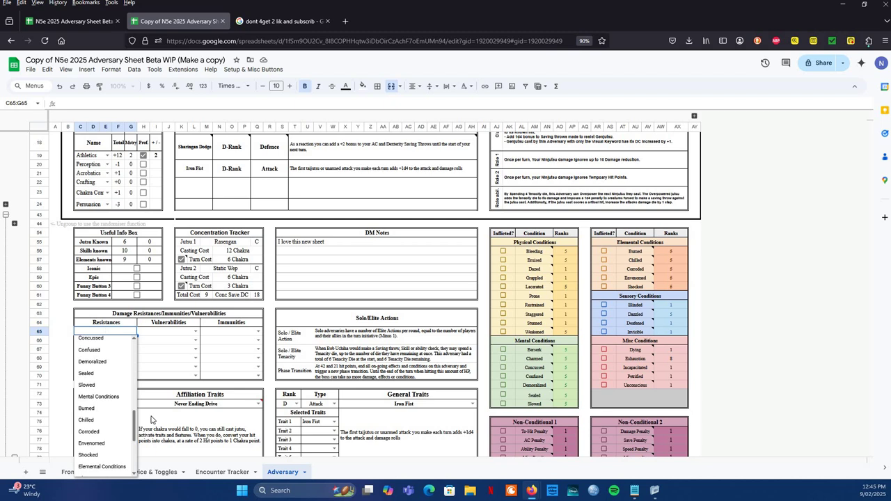
pyautogui.scroll(5, 152, 419)
pyautogui.scroll(3, 157, 353)
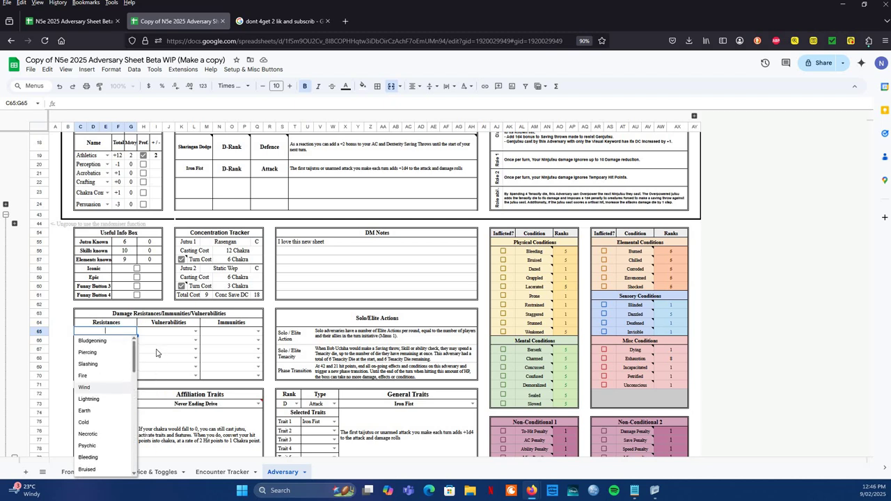
pyautogui.click(129, 330)
# Step: Rename the Resistances column heading in the Damage Resistances/Immunities/Vulnerabilities table as Vulnerabilities
pyautogui.click(128, 322)
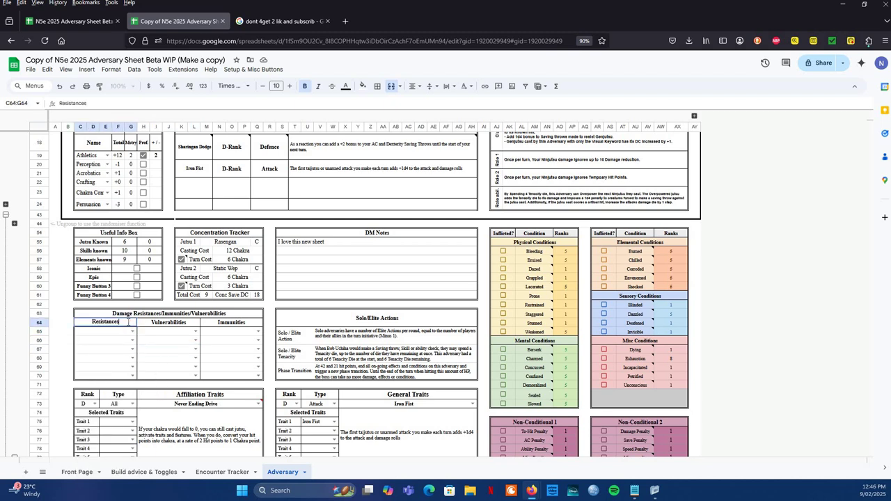
pyautogui.doubleClick(93, 321)
pyautogui.write('Vulnerabilities')
pyautogui.press('Return')
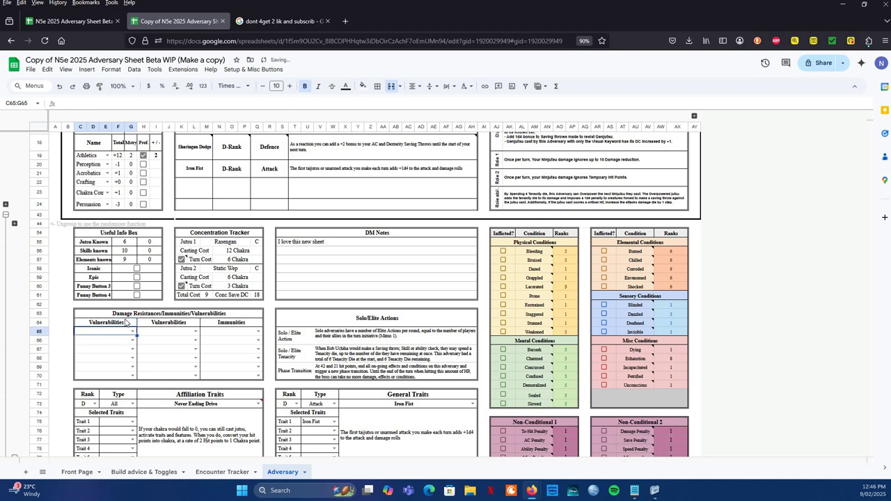
# Step: Undo the renaming of the Resistances heading and select the empty entry rows of the Damage Resistances/Immunities/Vulnerabilities table
pyautogui.hotkey('ctrl', 'z')
pyautogui.click(152, 323)
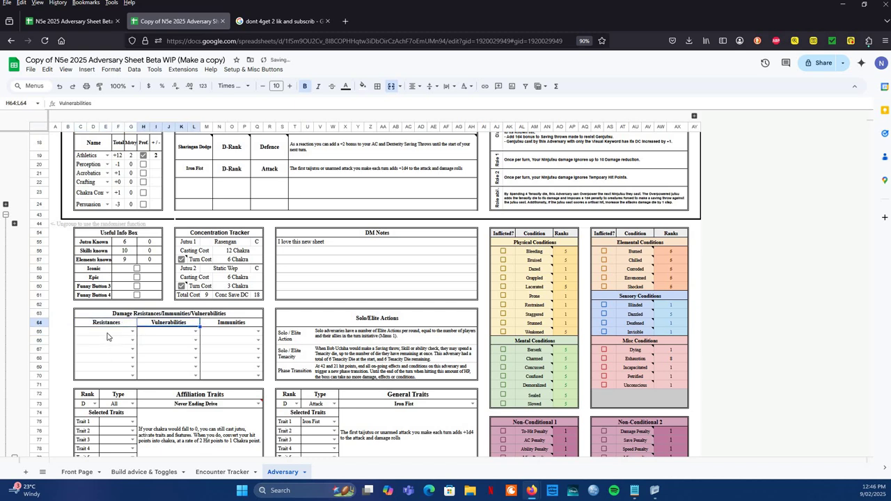
pyautogui.moveTo(84, 332); pyautogui.dragTo(251, 376)
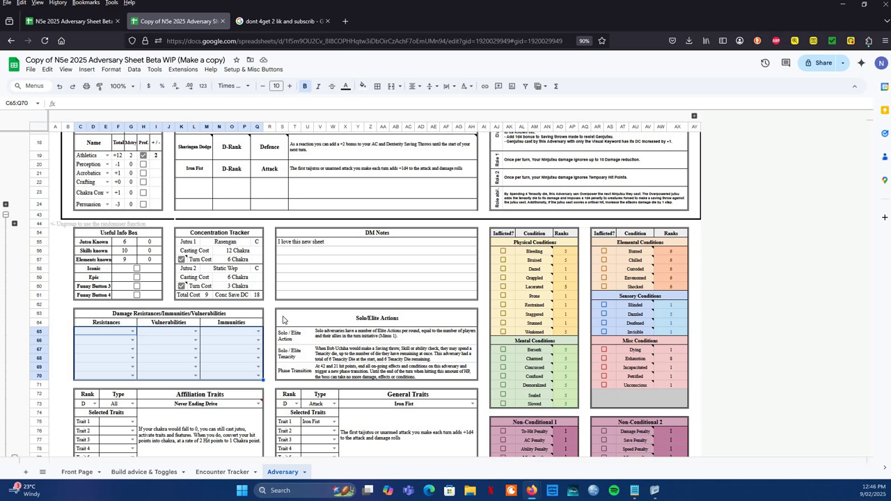
# Step: Set the adversary's Class to Minion and check the Solo/Elite Actions descriptions for that class
pyautogui.click(311, 372)
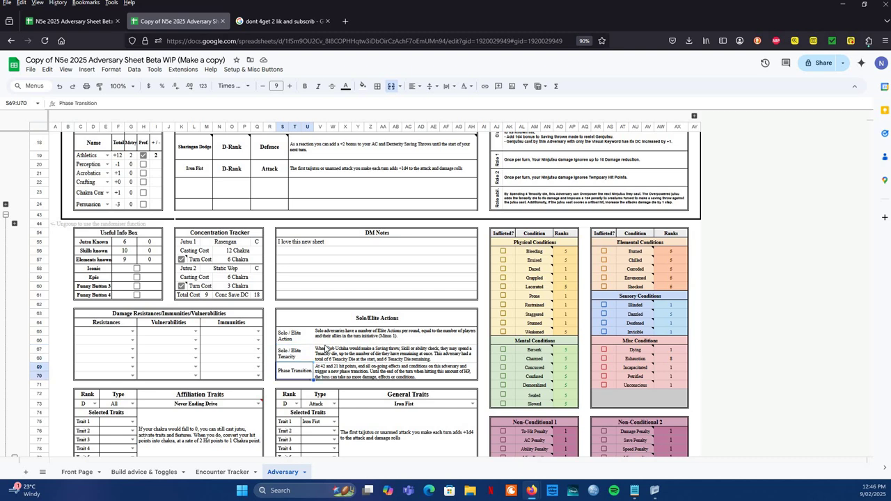
pyautogui.scroll(5, 244, 200)
pyautogui.click(208, 171)
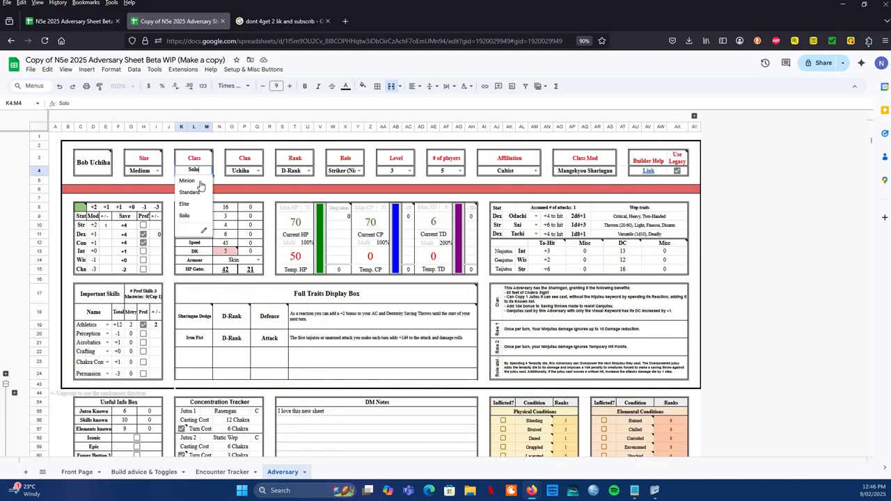
pyautogui.click(199, 185)
pyautogui.scroll(-10, 312, 287)
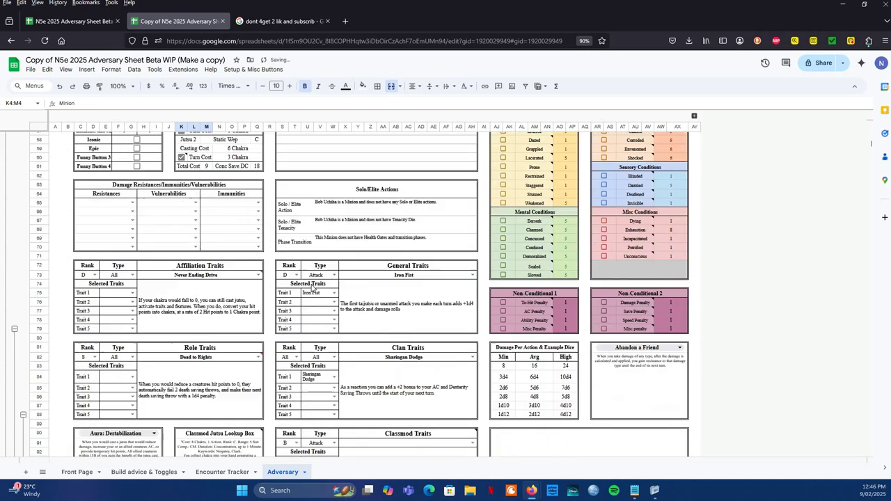
pyautogui.scroll(6, 328, 352)
pyautogui.moveTo(326, 364); pyautogui.dragTo(321, 401)
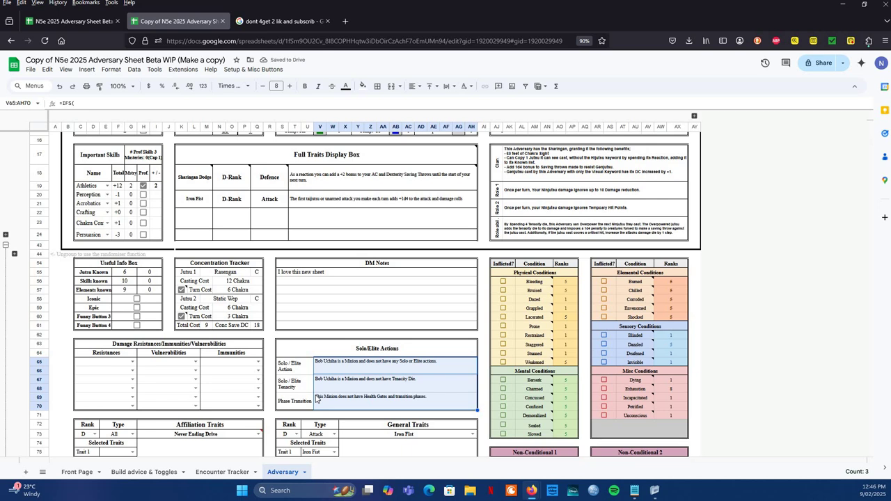
# Step: Set the adversary's Class back to Solo and recheck the Solo/Elite Actions descriptions
pyautogui.scroll(5, 267, 237)
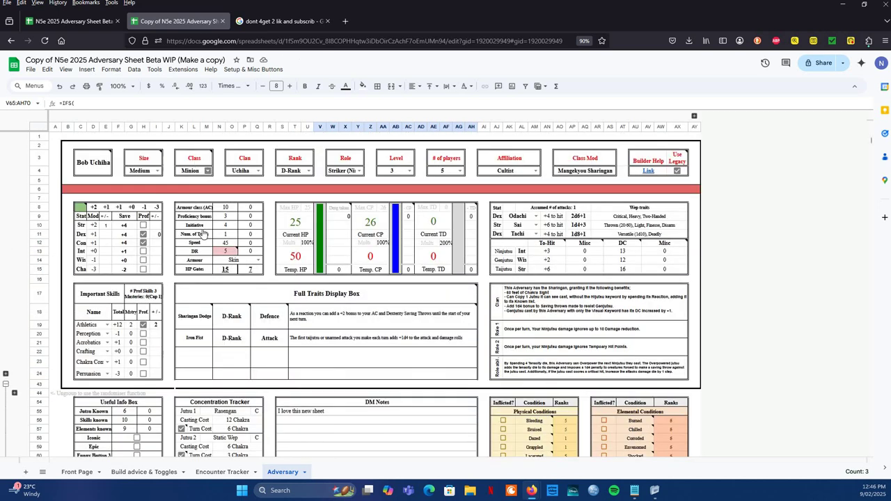
pyautogui.click(198, 223)
pyautogui.scroll(-5, 312, 314)
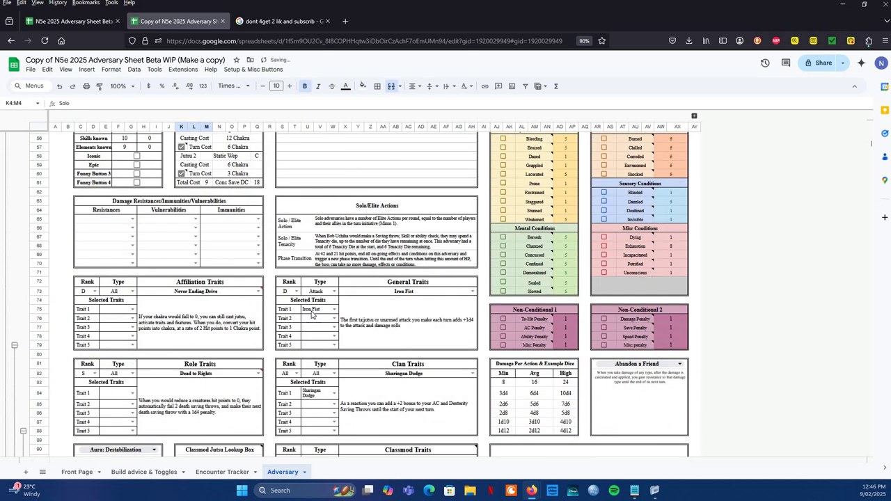
pyautogui.scroll(2, 312, 315)
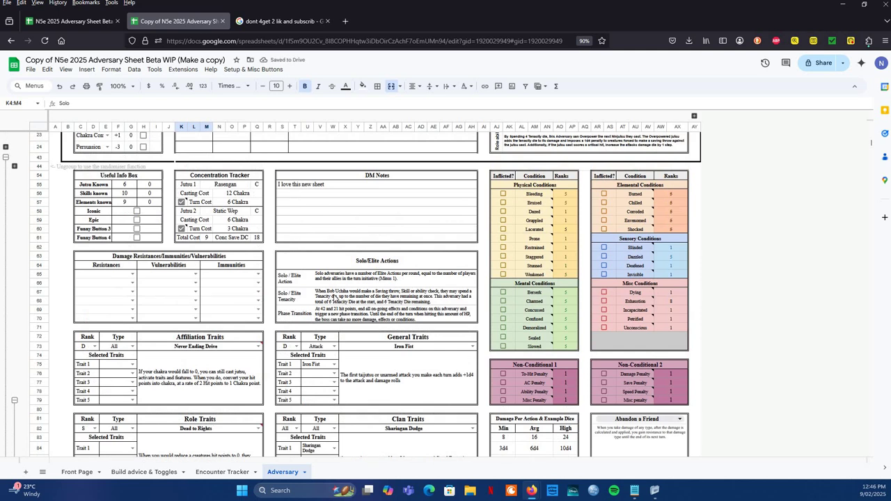
# Step: Examine the Affiliation, General, Role and Clan Traits tables and the Damage Per Action & Example Dice table
pyautogui.scroll(-3, 336, 299)
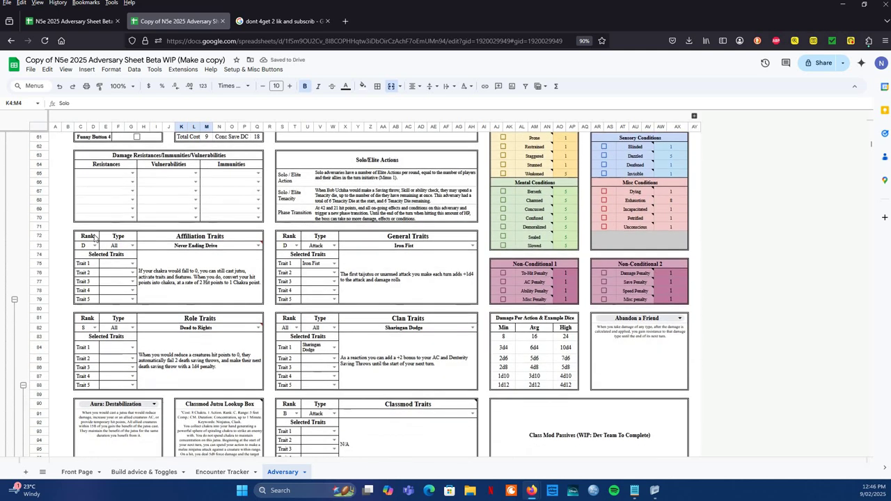
pyautogui.moveTo(78, 236); pyautogui.dragTo(475, 386)
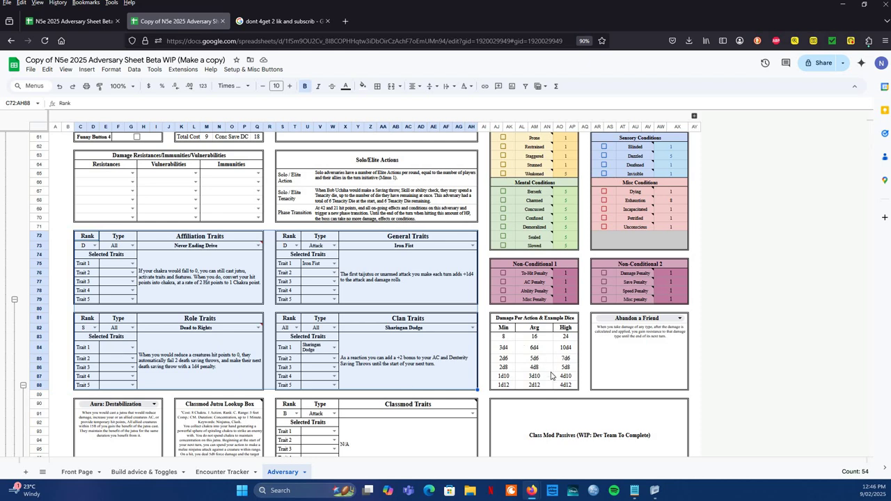
pyautogui.moveTo(505, 319); pyautogui.dragTo(570, 385)
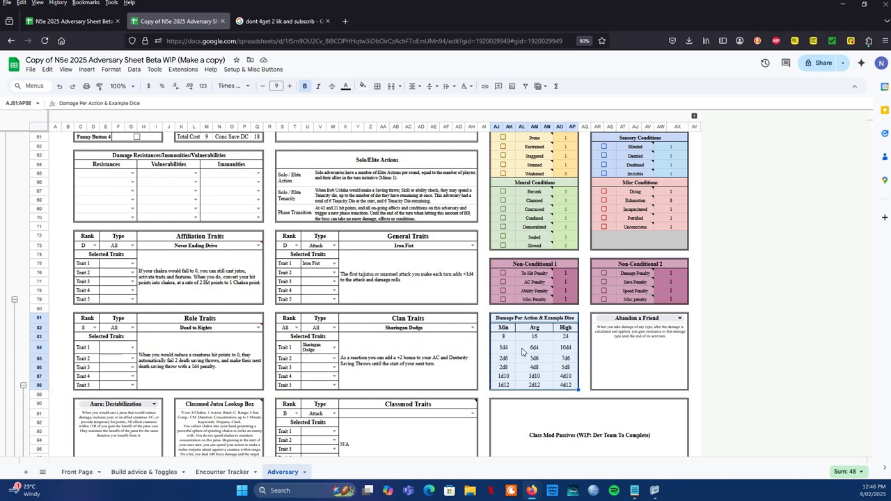
pyautogui.moveTo(507, 353); pyautogui.dragTo(565, 387)
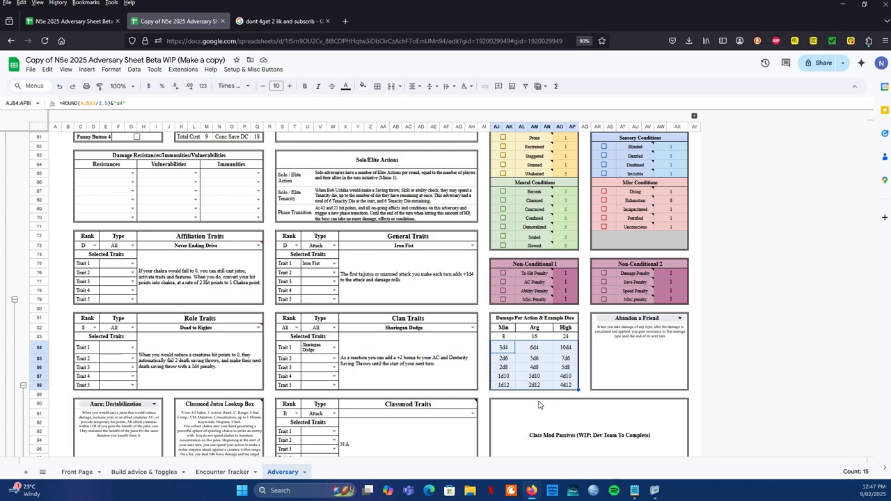
# Step: Look through the jutsu and traits offered in the Abandon a Friend lookup box without choosing another entry
pyautogui.click(681, 318)
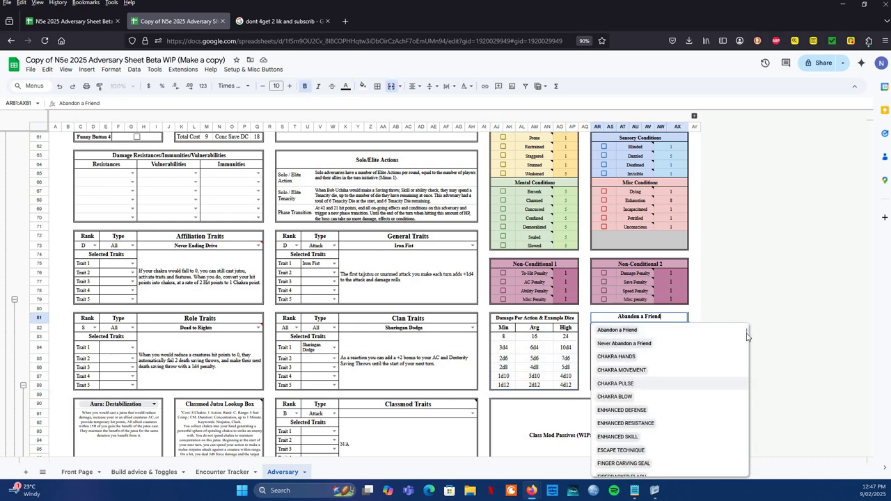
pyautogui.scroll(-10, 744, 412)
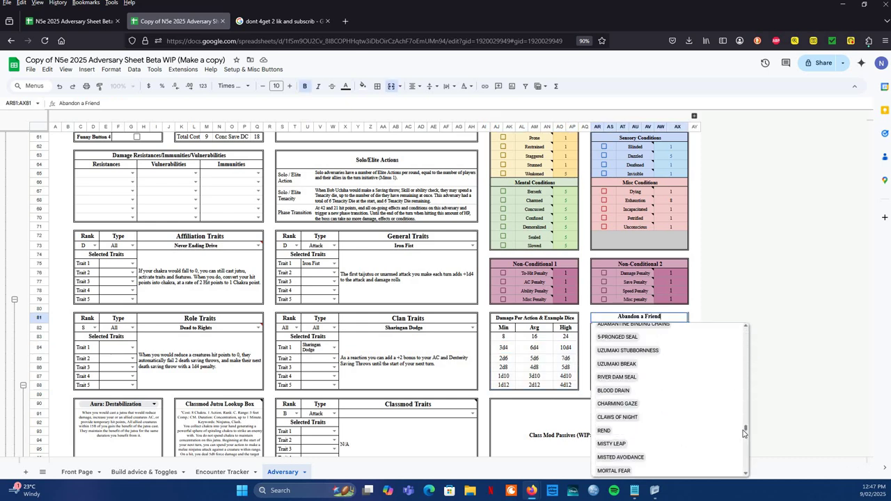
pyautogui.scroll(-5, 744, 456)
pyautogui.scroll(-5, 743, 465)
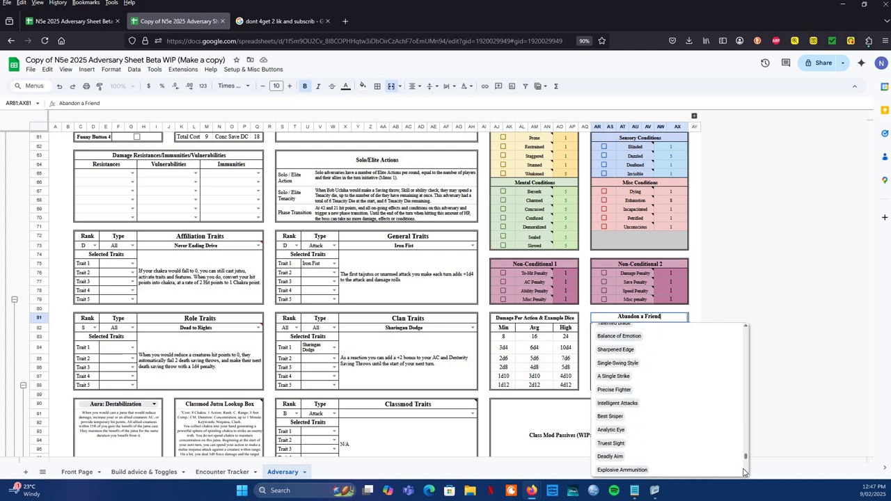
pyautogui.scroll(1, 744, 472)
pyautogui.scroll(3, 748, 465)
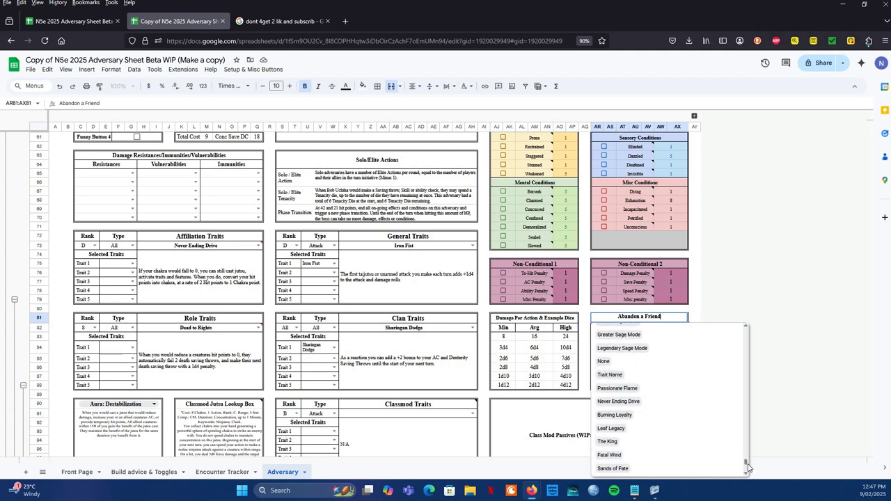
pyautogui.scroll(5, 751, 465)
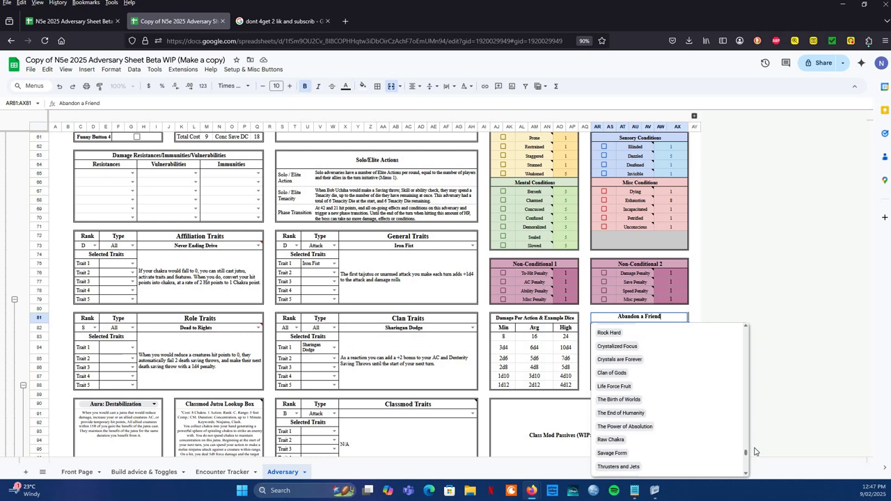
pyautogui.scroll(5, 757, 440)
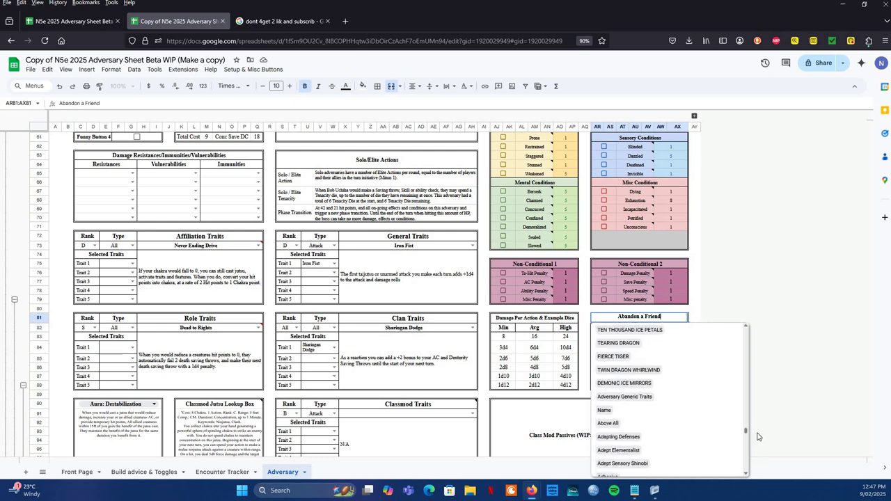
pyautogui.scroll(2, 757, 433)
pyautogui.rightClick(753, 408)
pyautogui.click(721, 295)
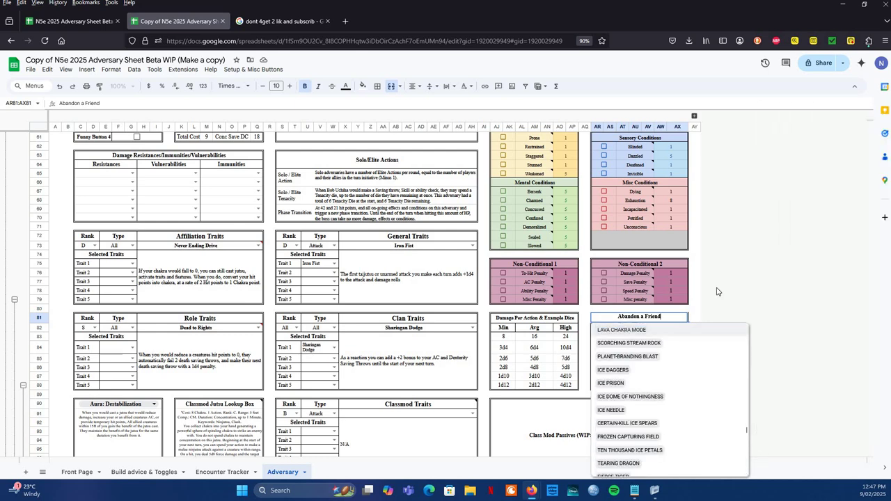
pyautogui.click(716, 298)
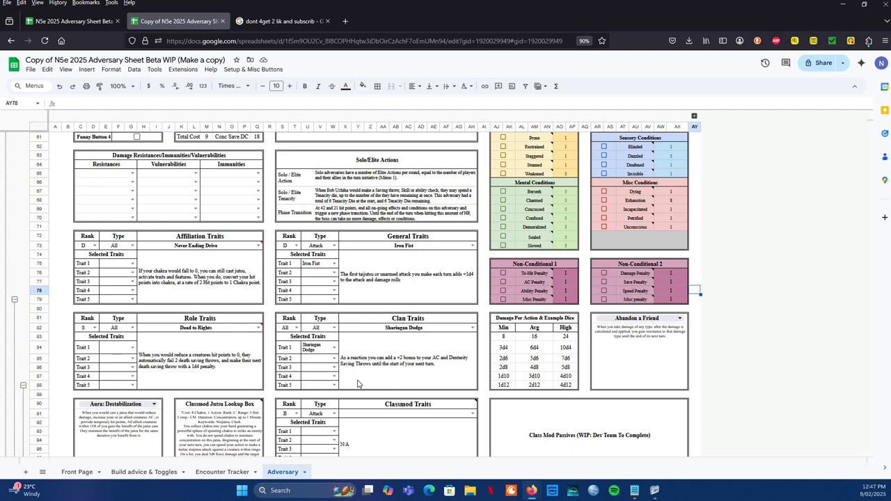
# Step: Look through the options offered in the Aura: Destabilization lookup box without choosing another entry
pyautogui.scroll(-3, 154, 303)
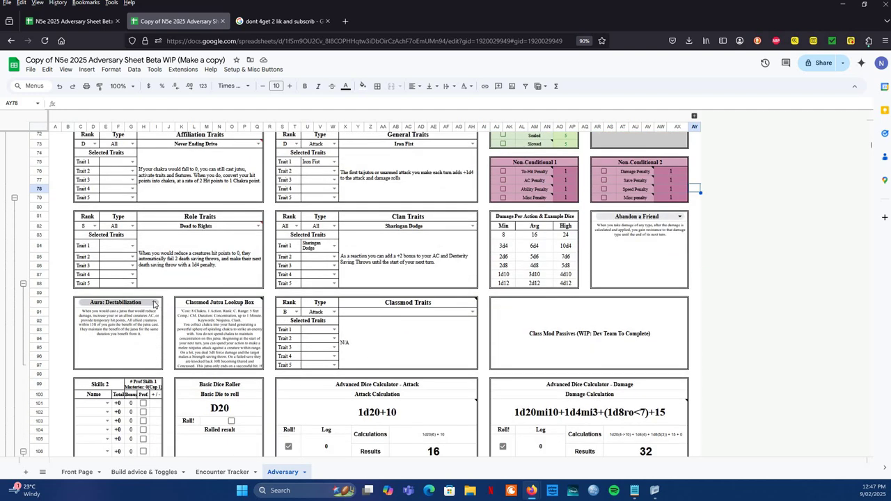
pyautogui.click(154, 302)
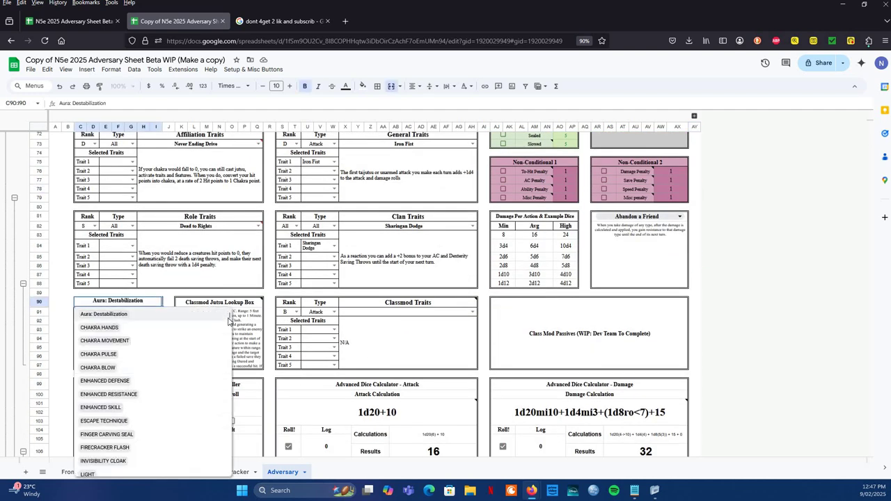
pyautogui.scroll(-10, 225, 404)
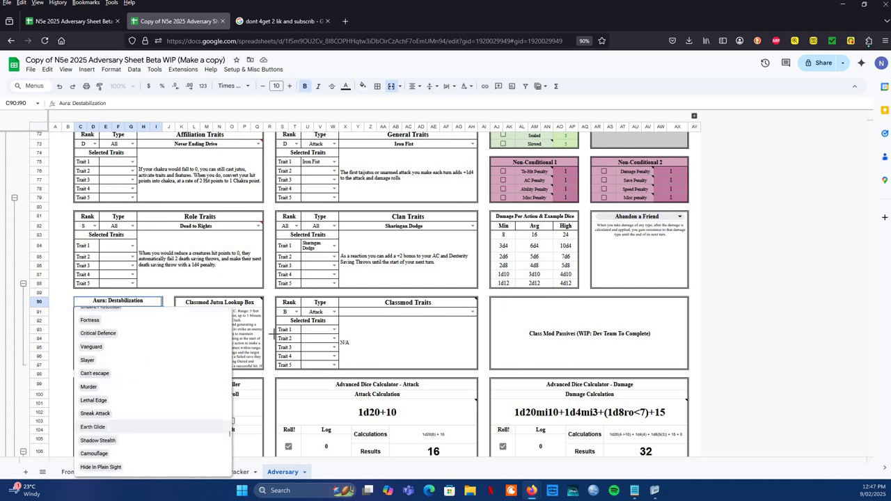
pyautogui.click(271, 331)
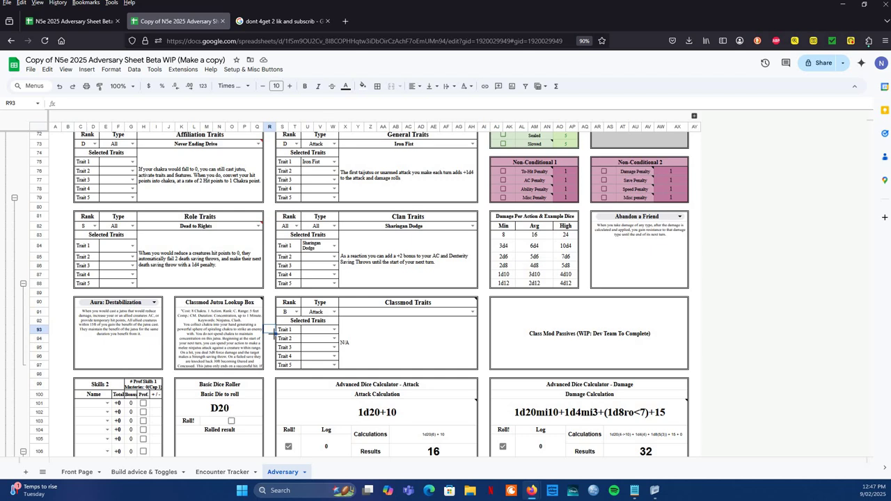
# Step: Review the Classmod Jutsu Lookup Box, the Classmod Traits table and the Class Mod Passives box
pyautogui.click(252, 305)
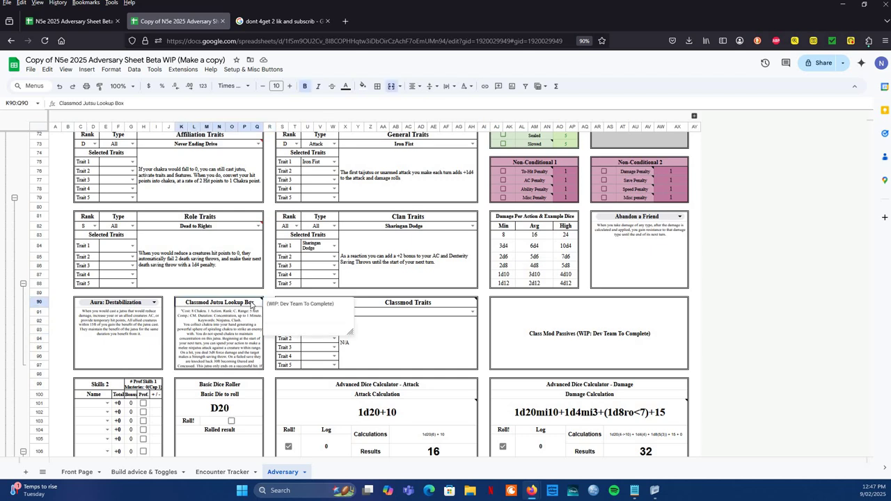
pyautogui.click(260, 358)
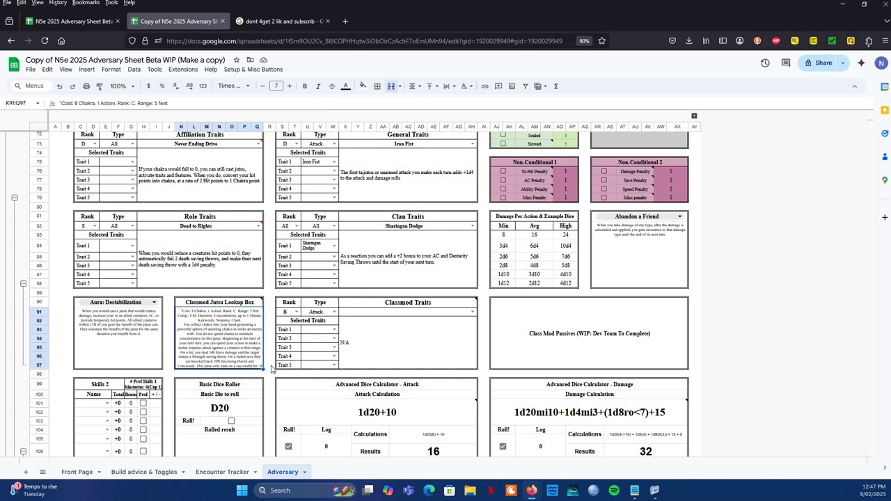
pyautogui.click(415, 304)
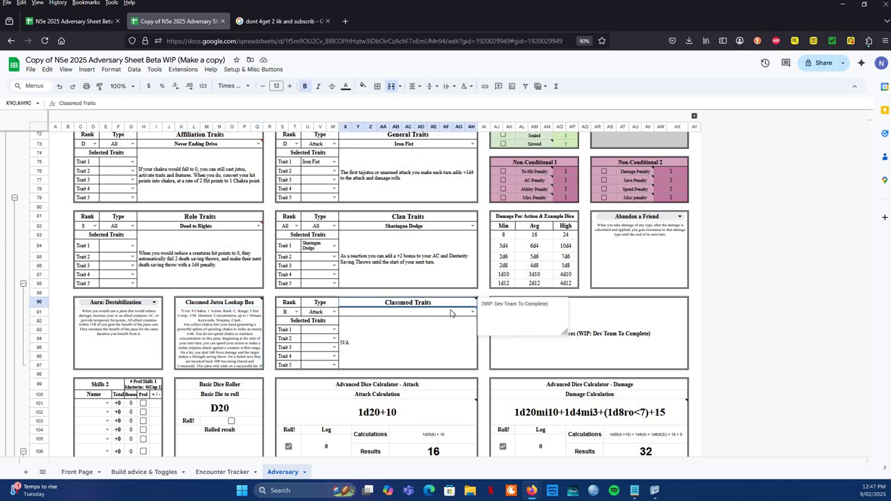
pyautogui.click(434, 292)
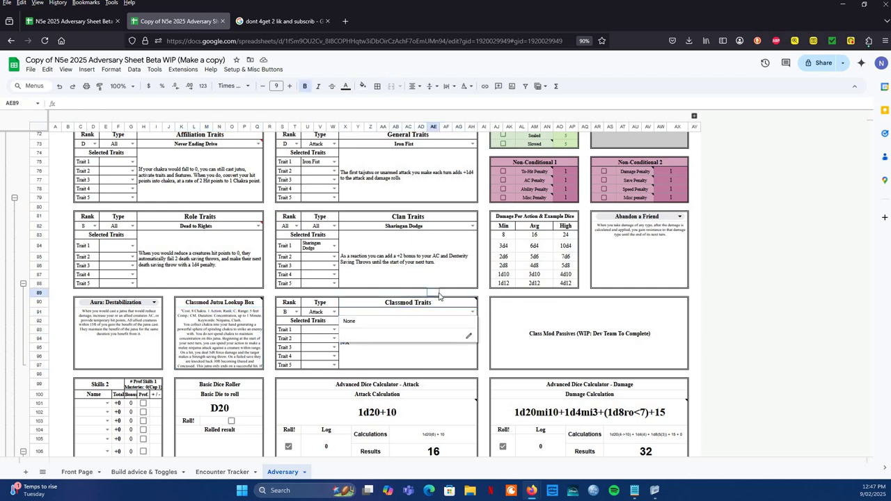
pyautogui.click(509, 326)
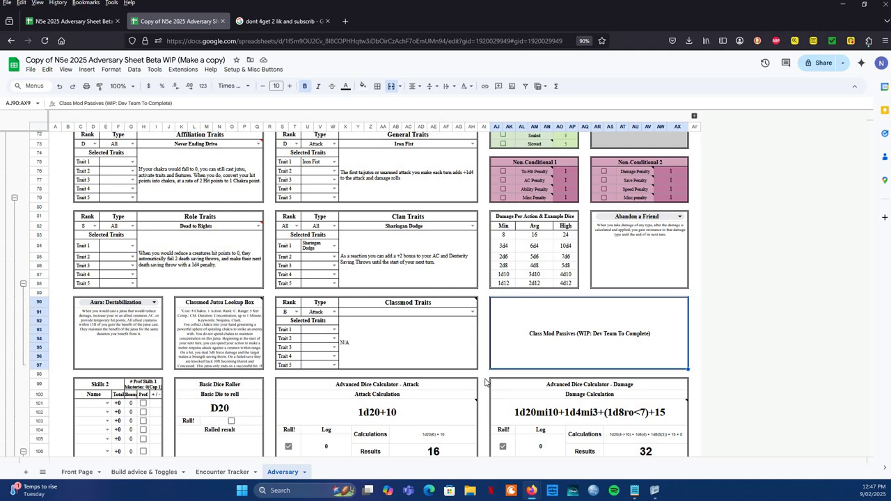
# Step: Collapse the row group holding the class mod sections and select the Skills 2 table
pyautogui.scroll(-1, 485, 382)
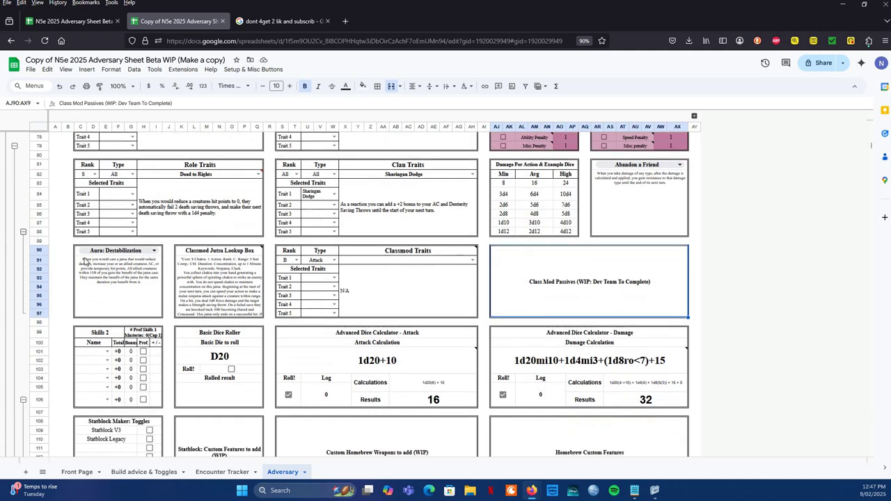
pyautogui.click(23, 232)
pyautogui.scroll(1, 166, 312)
pyautogui.scroll(-1, 166, 312)
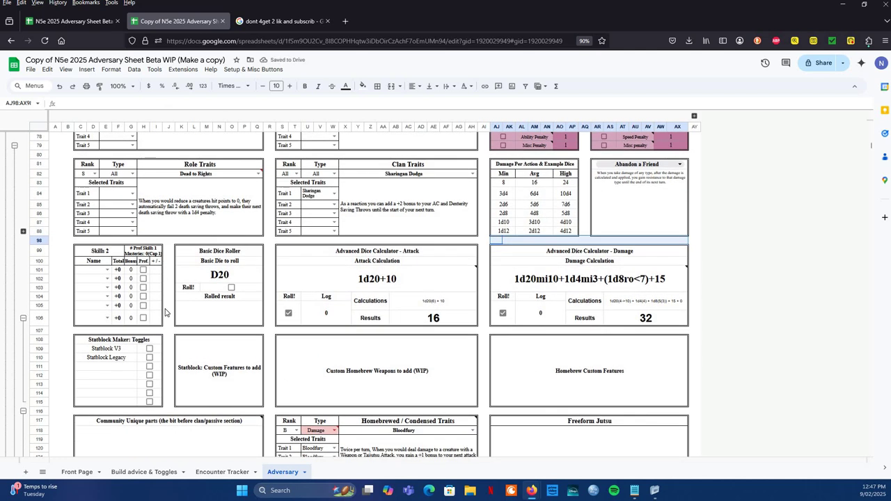
pyautogui.moveTo(105, 252); pyautogui.dragTo(146, 326)
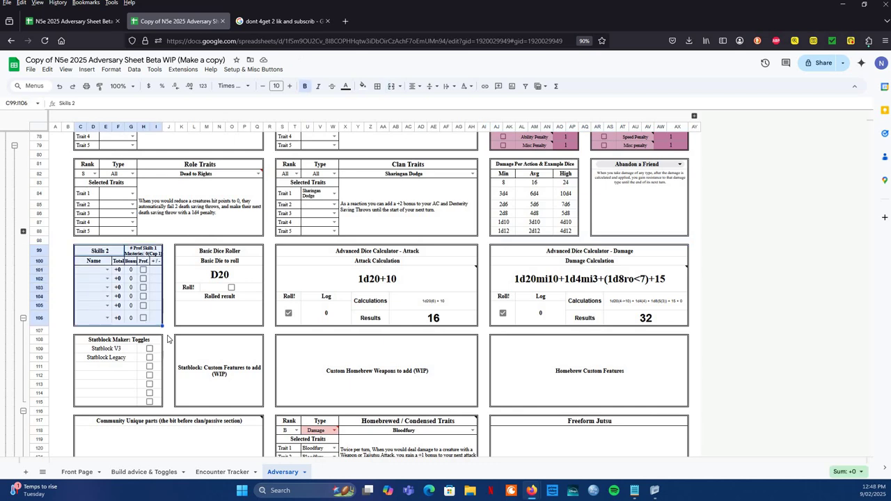
# Step: Try two D20 rolls in the Basic Dice Roller, clearing the Roll! checkbox after each one
pyautogui.click(231, 288)
pyautogui.click(231, 289)
pyautogui.click(231, 288)
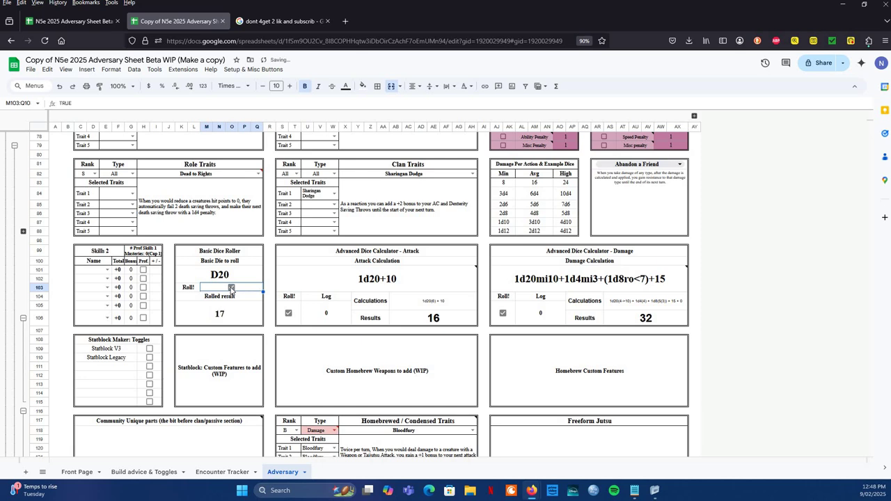
pyautogui.click(231, 289)
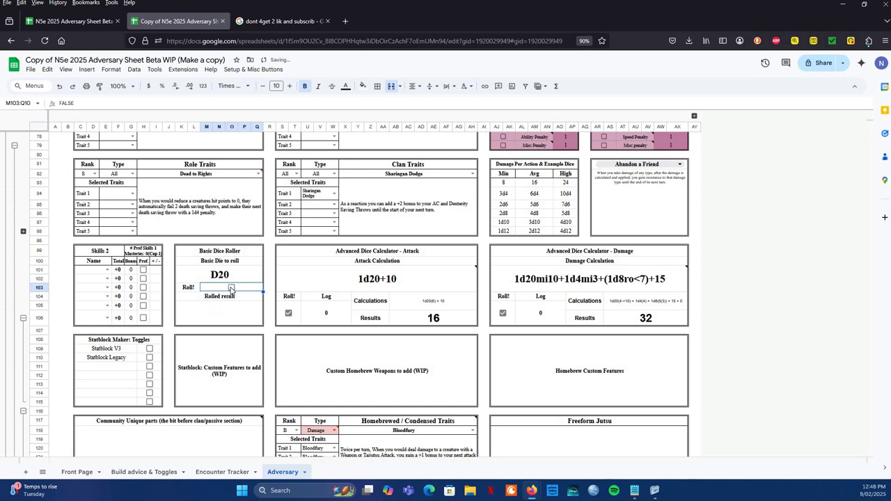
# Step: Enlarge the note on the Attack Calculation cell and read the dice roller commands it explains
pyautogui.click(247, 69)
pyautogui.click(249, 74)
pyautogui.moveTo(346, 290)
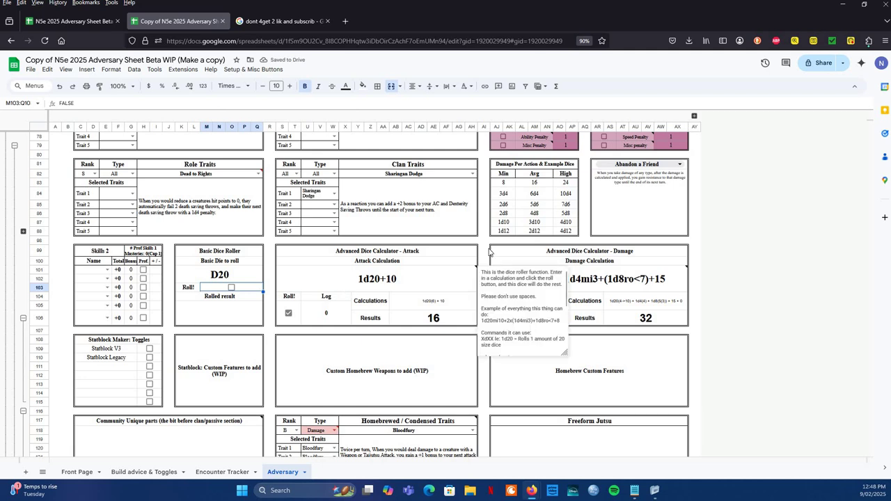
pyautogui.click(487, 253)
pyautogui.moveTo(456, 274)
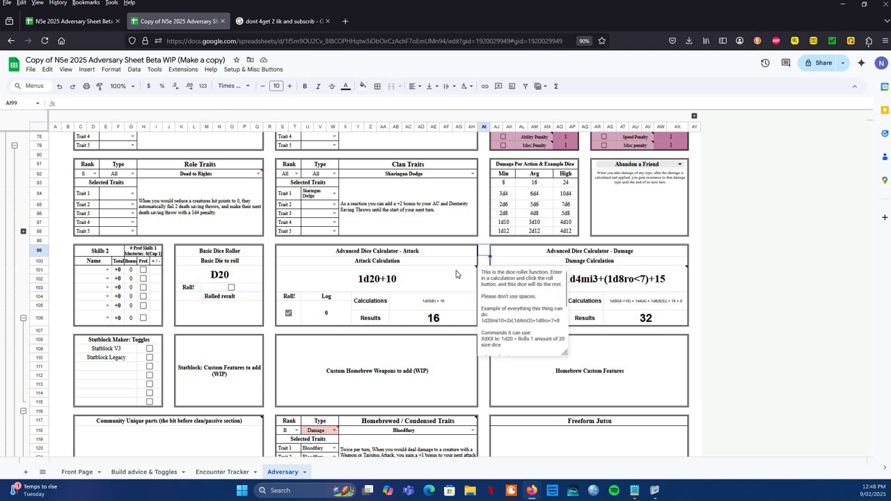
pyautogui.click(456, 274)
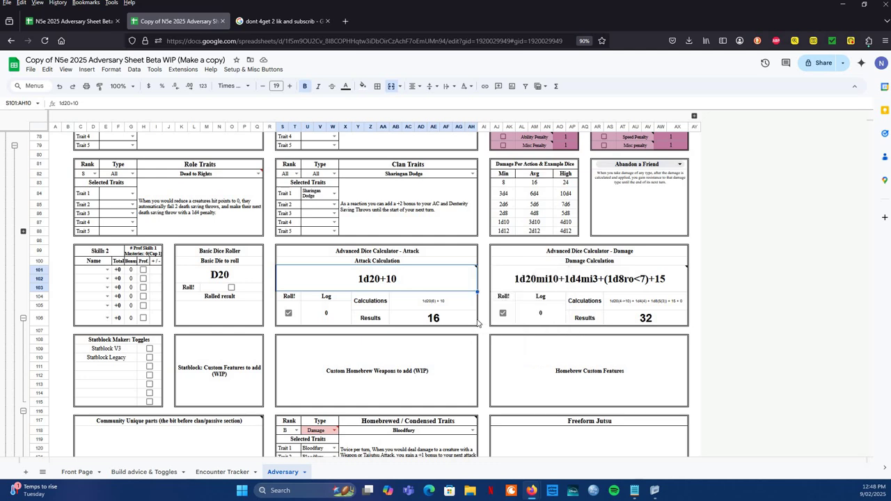
pyautogui.moveTo(478, 291)
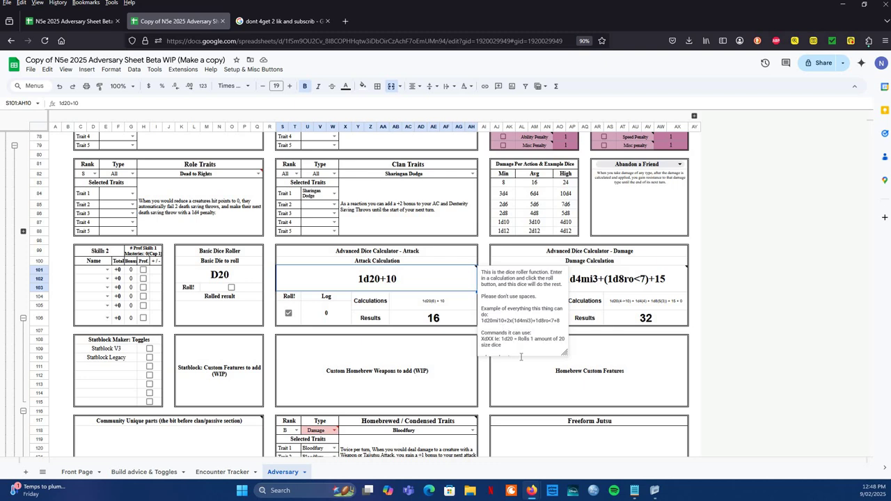
pyautogui.moveTo(521, 356); pyautogui.dragTo(482, 322)
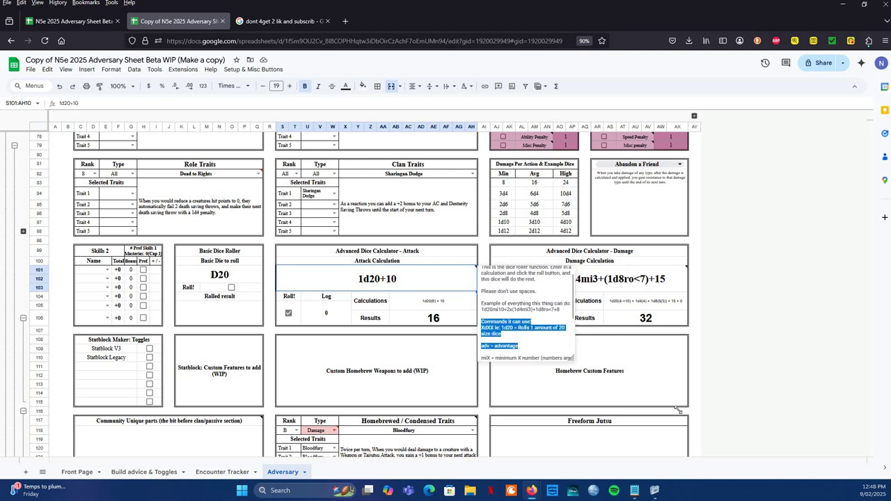
pyautogui.moveTo(679, 411); pyautogui.dragTo(681, 410)
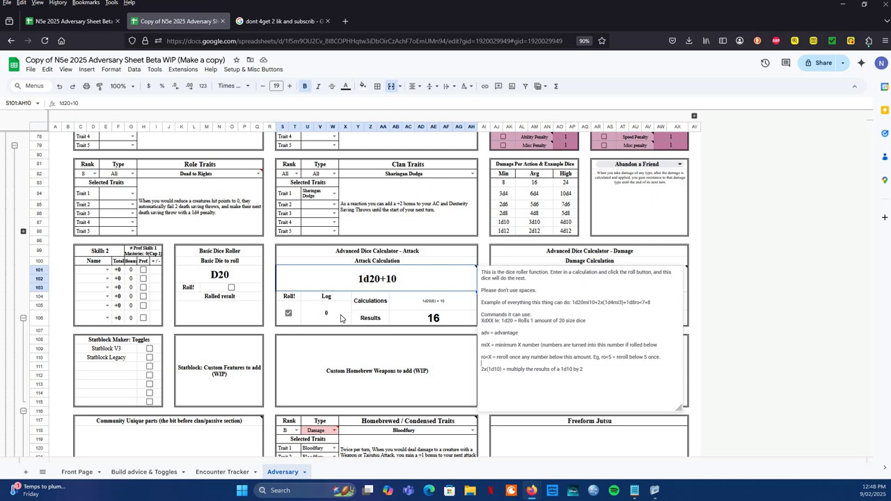
# Step: Roll the 1d20+10 attack in the Advanced Dice Calculator and check its Calculations, Log and Results fields
pyautogui.click(288, 315)
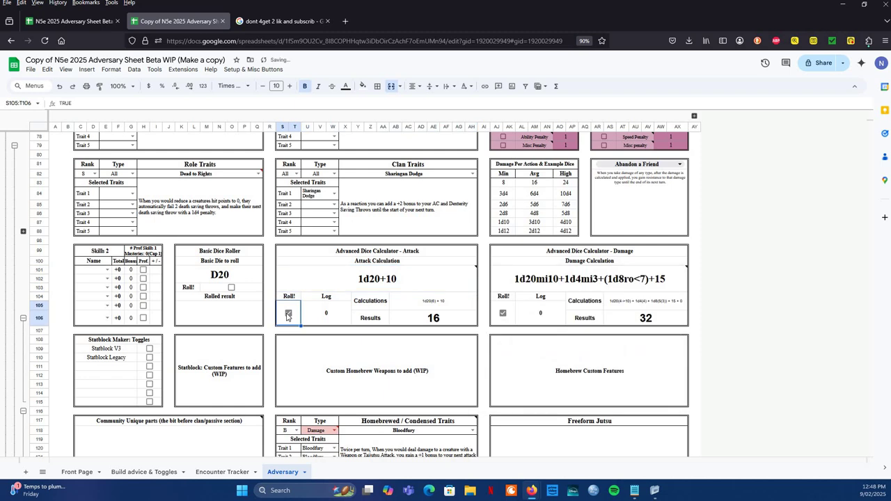
pyautogui.click(408, 306)
pyautogui.click(331, 322)
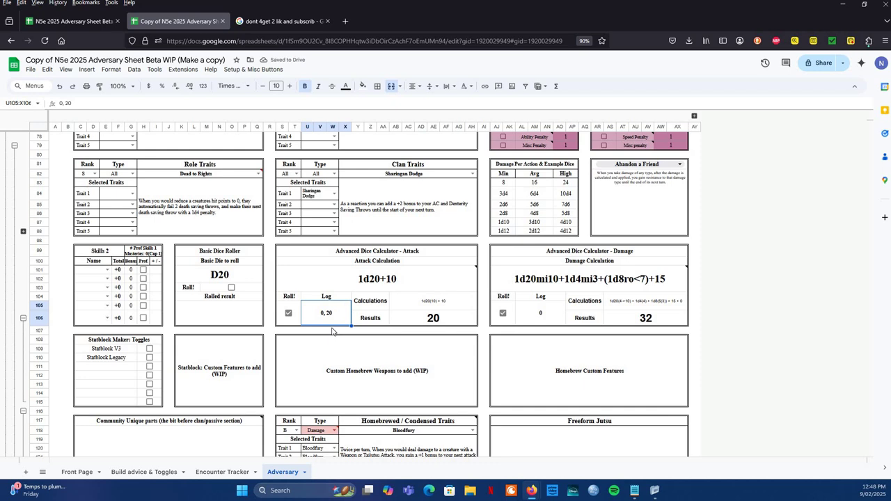
pyautogui.click(444, 309)
pyautogui.click(340, 320)
# Step: Set the Attack Calculation to 1d20+17 and roll it
pyautogui.click(371, 280)
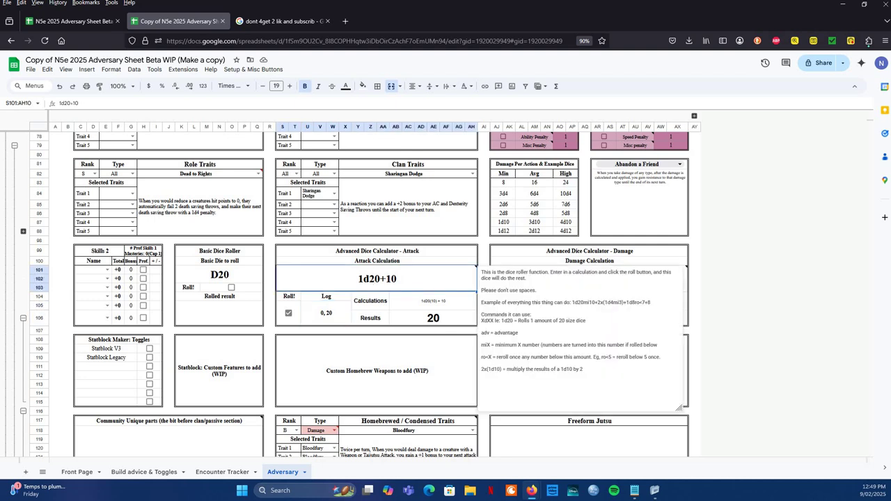
pyautogui.write('1d29')
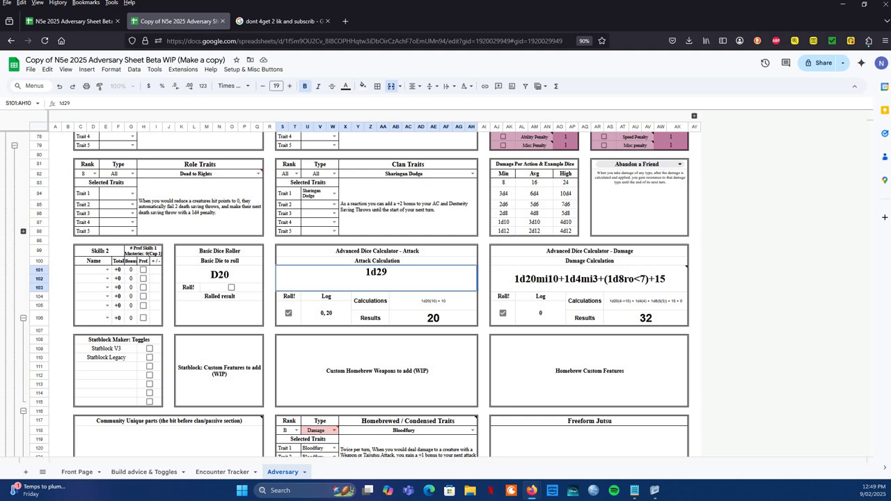
pyautogui.press('BackSpace')
pyautogui.write('0+17')
pyautogui.press('Return')
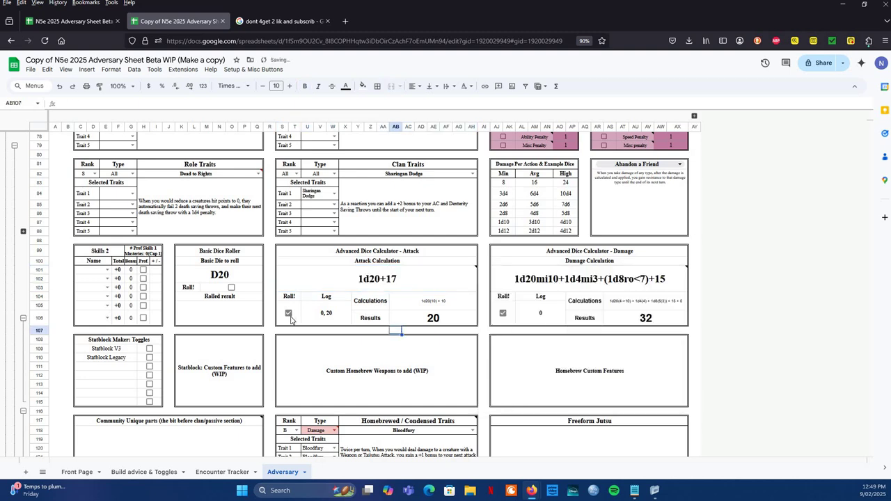
pyautogui.click(289, 315)
pyautogui.click(289, 314)
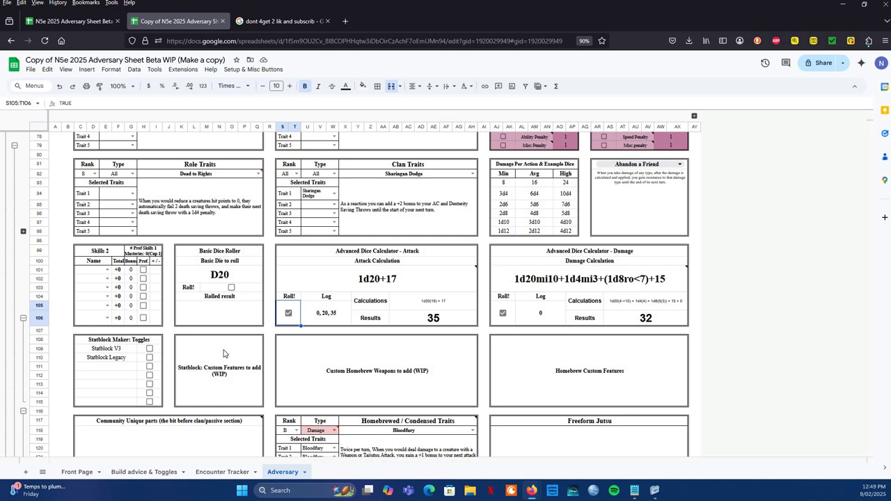
# Step: Review the Statblock Maker toggles, the custom features and homebrew weapons boxes, and the Community Unique parts and Freeform Jutsu sections
pyautogui.scroll(-3, 224, 354)
pyautogui.moveTo(126, 326); pyautogui.dragTo(159, 299)
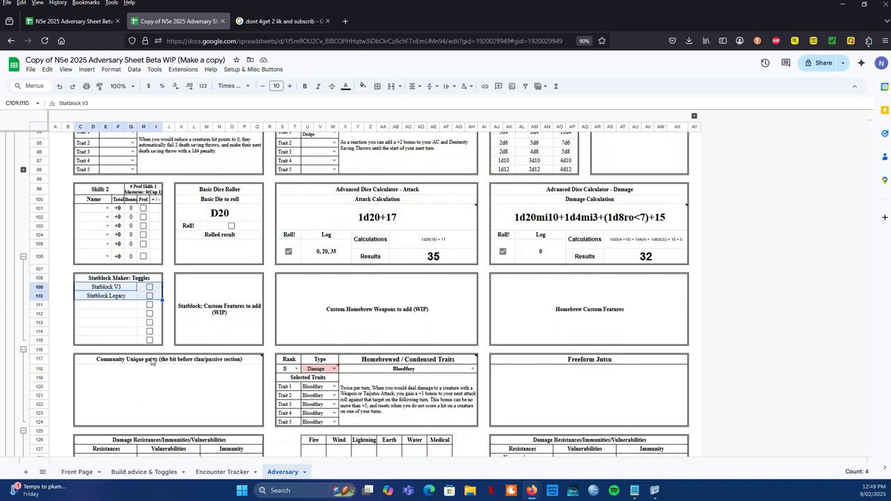
pyautogui.click(197, 271)
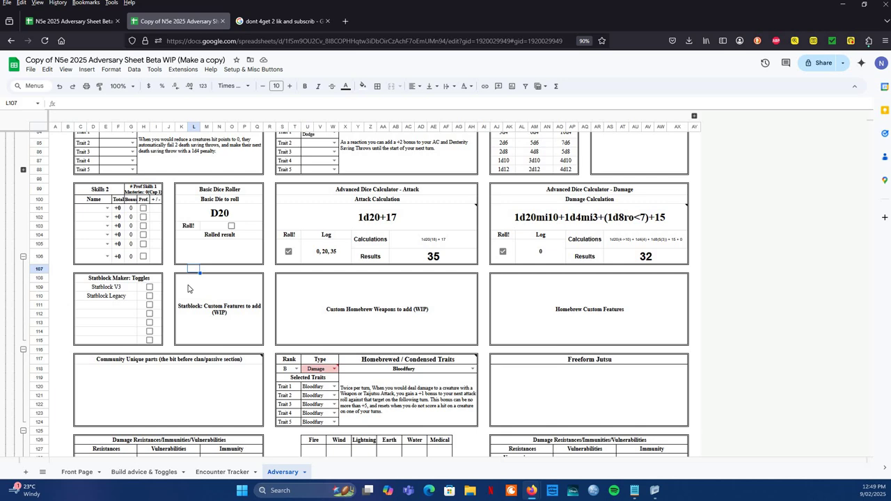
pyautogui.click(320, 309)
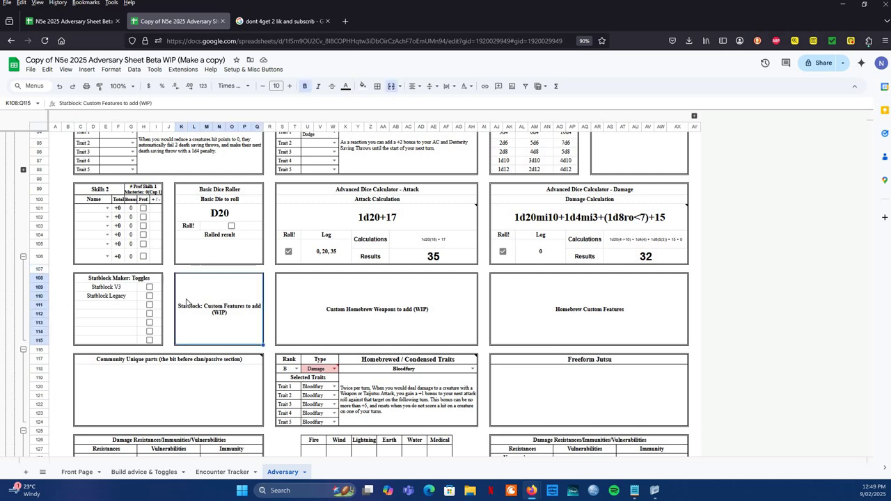
pyautogui.click(187, 302)
pyautogui.moveTo(323, 331); pyautogui.dragTo(592, 327)
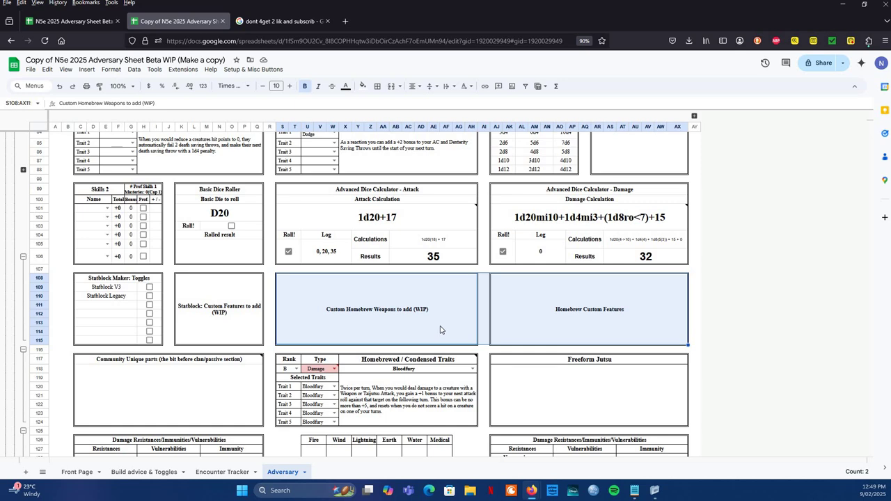
pyautogui.click(214, 390)
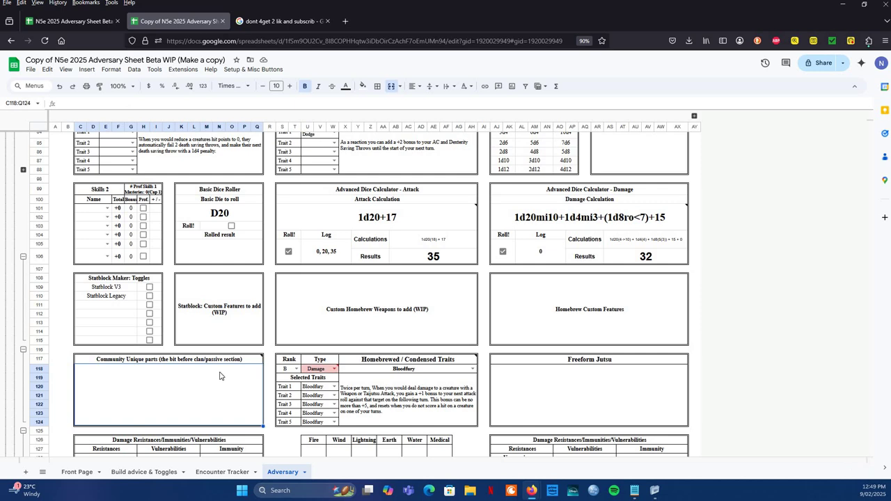
pyautogui.scroll(-2, 225, 358)
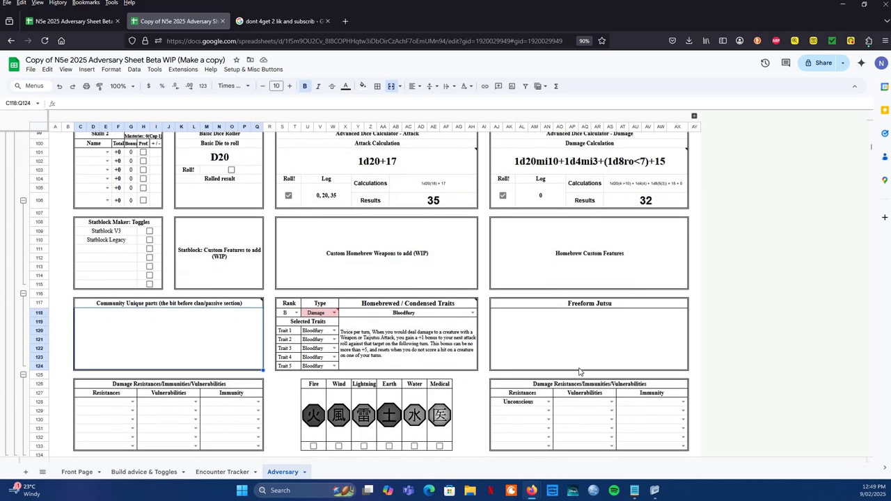
pyautogui.click(602, 358)
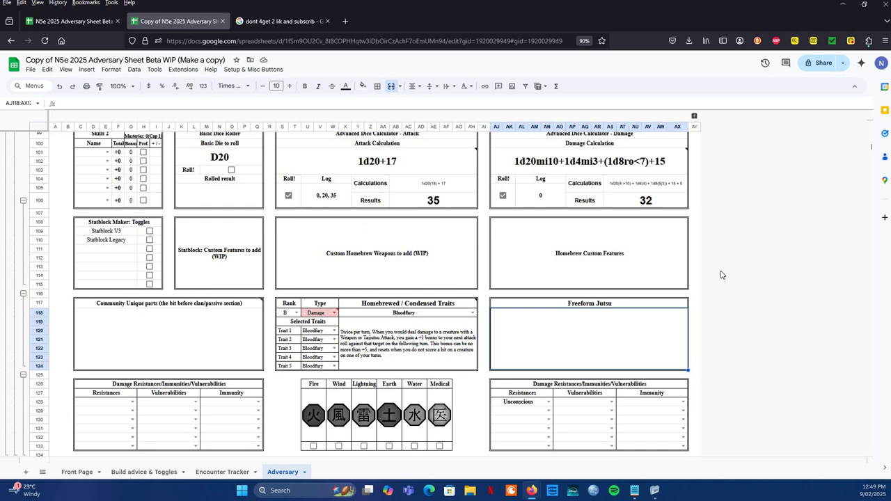
# Step: Review both Damage Resistances/Immunities/Vulnerabilities tables and the element checkboxes between them
pyautogui.scroll(-3, 682, 279)
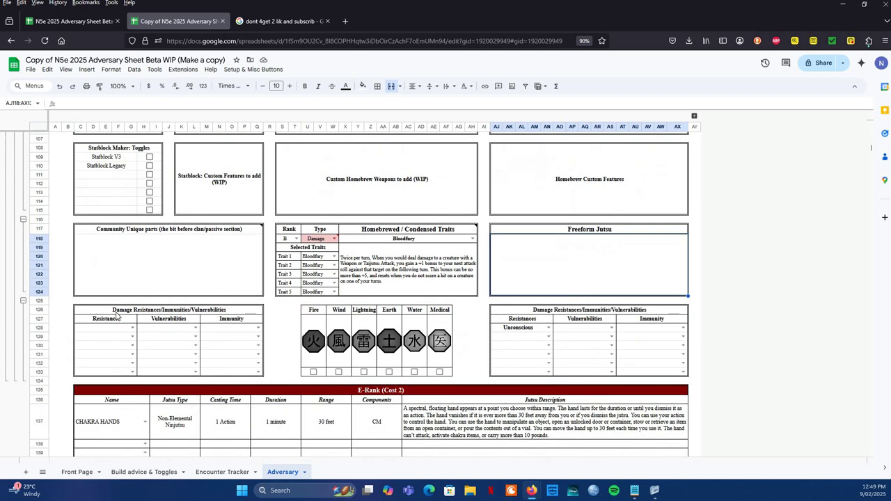
pyautogui.moveTo(117, 315); pyautogui.dragTo(257, 373)
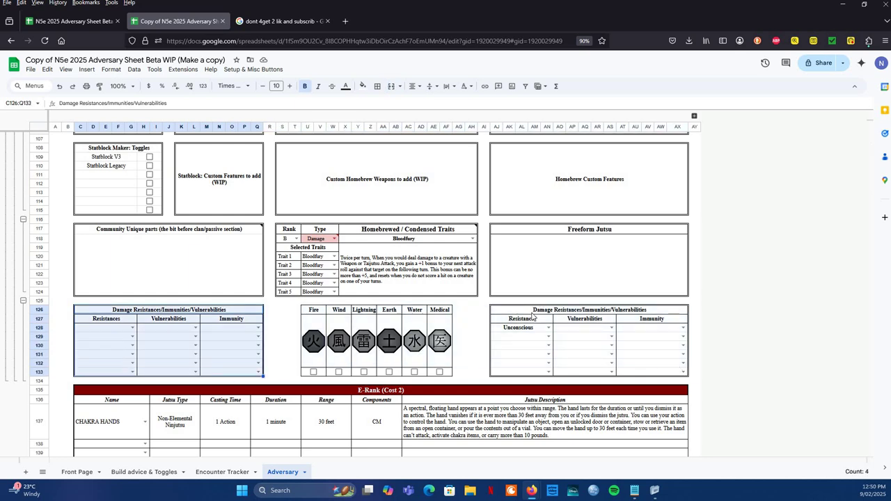
pyautogui.moveTo(534, 317); pyautogui.dragTo(662, 375)
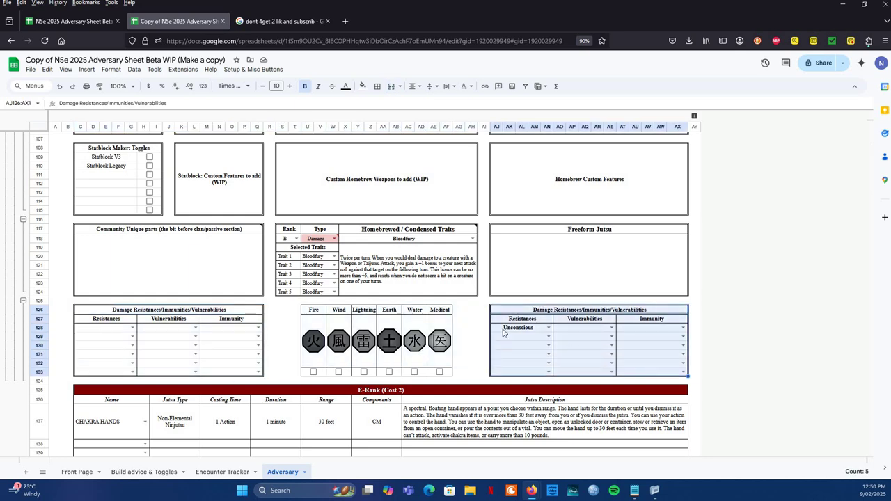
pyautogui.moveTo(321, 314); pyautogui.dragTo(449, 374)
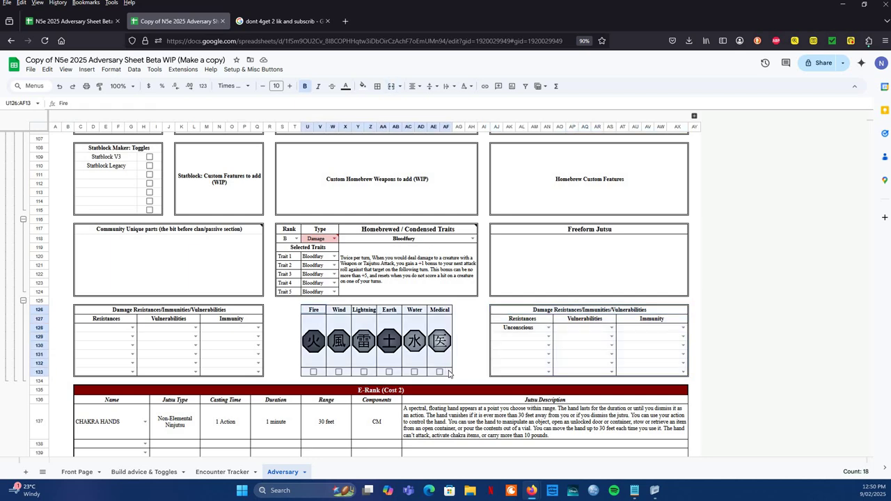
pyautogui.click(464, 364)
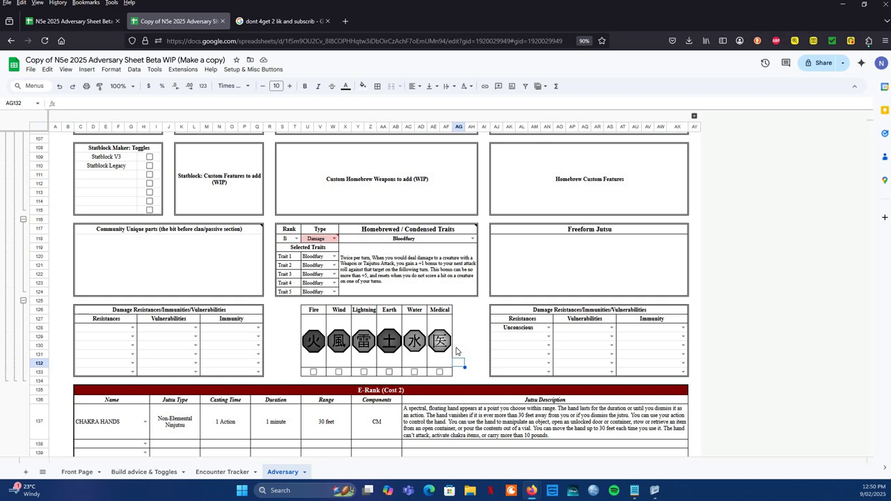
# Step: Try to find a fire jutsu for the empty D-Rank row below DETECT EVIL, then clear the search text
pyautogui.scroll(-2, 458, 352)
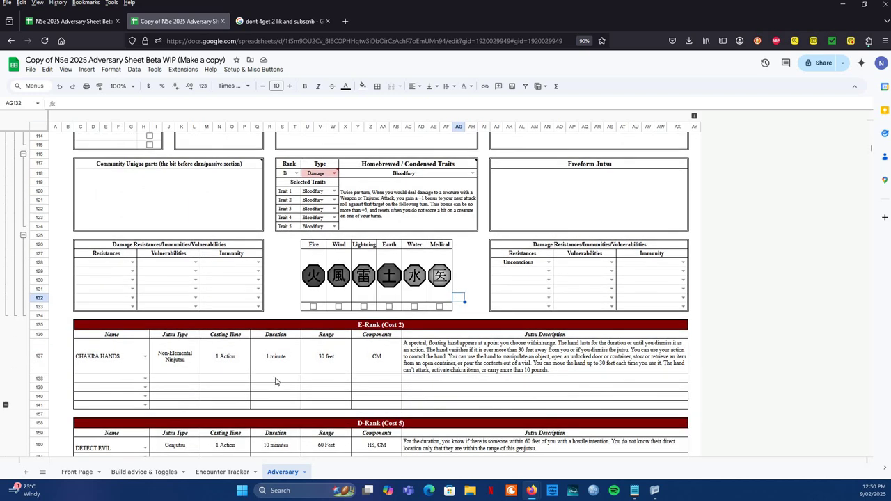
pyautogui.scroll(-2, 275, 381)
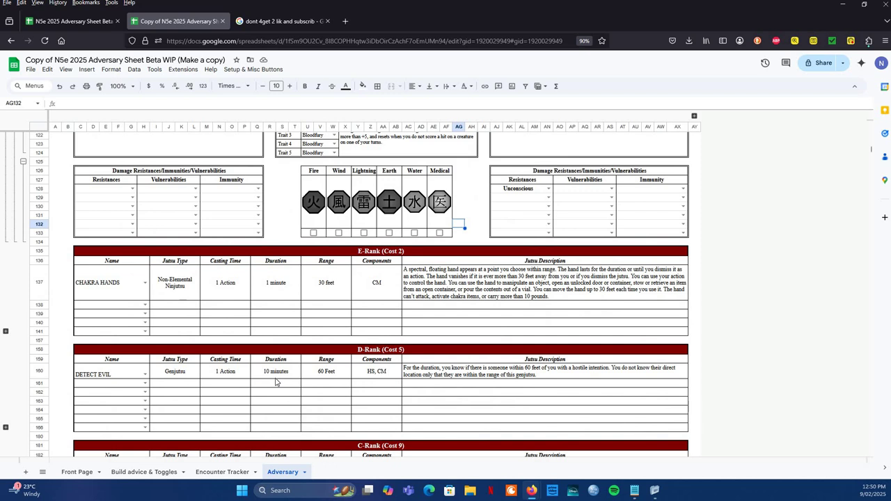
pyautogui.click(145, 383)
pyautogui.write('Fir')
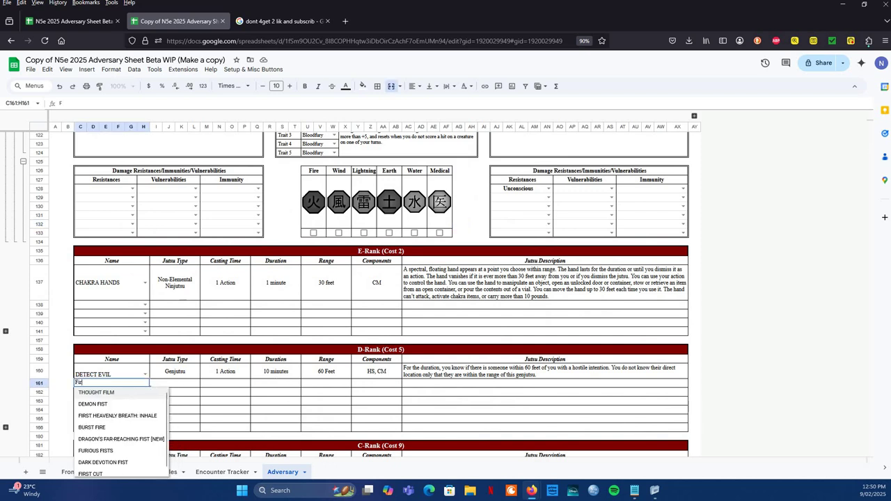
pyautogui.press('BackSpace')
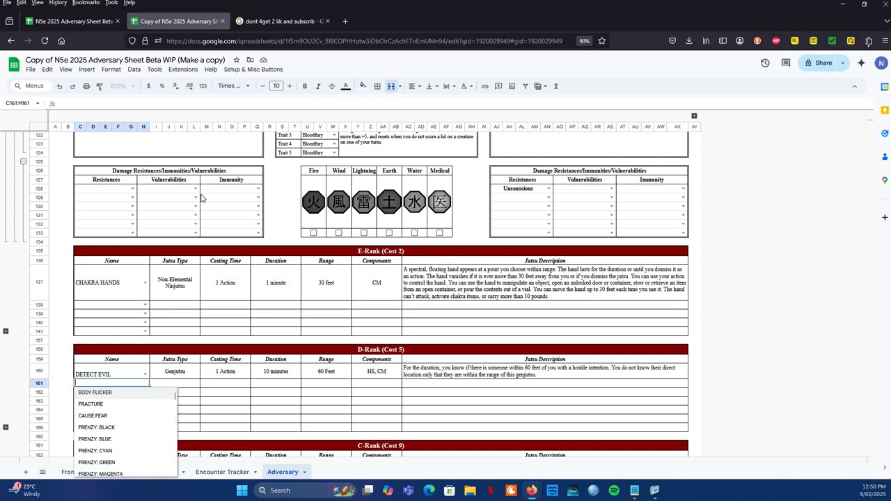
pyautogui.press('BackSpace')
# Step: Enable the Fire element and try entering "Fire" as the jutsu name in the D-Rank row below DETECT EVIL
pyautogui.click(313, 232)
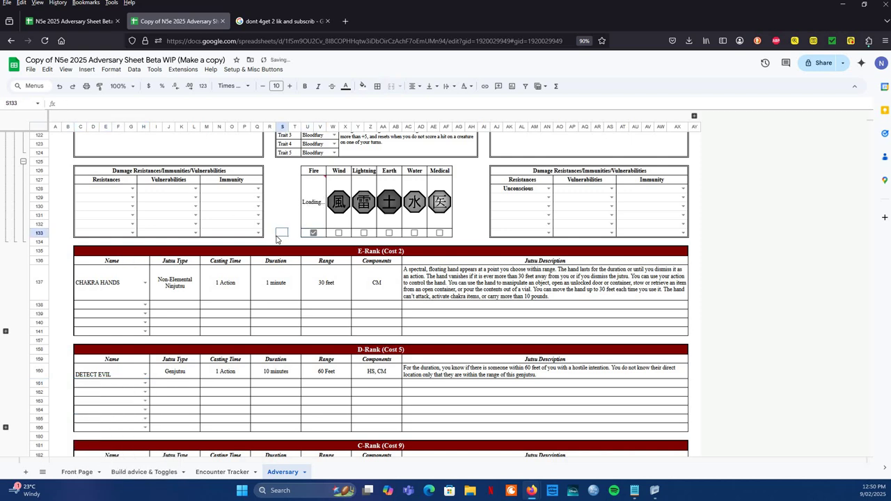
pyautogui.click(144, 383)
pyautogui.write('Fire')
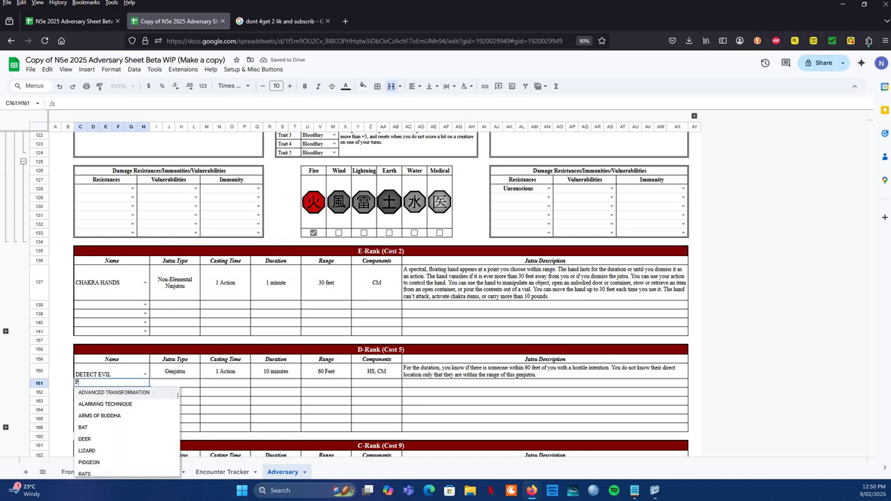
pyautogui.click(204, 402)
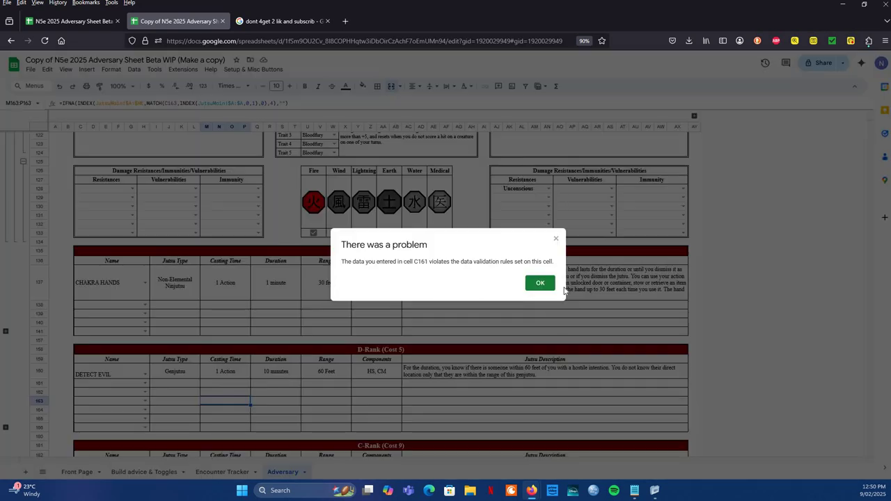
pyautogui.click(541, 284)
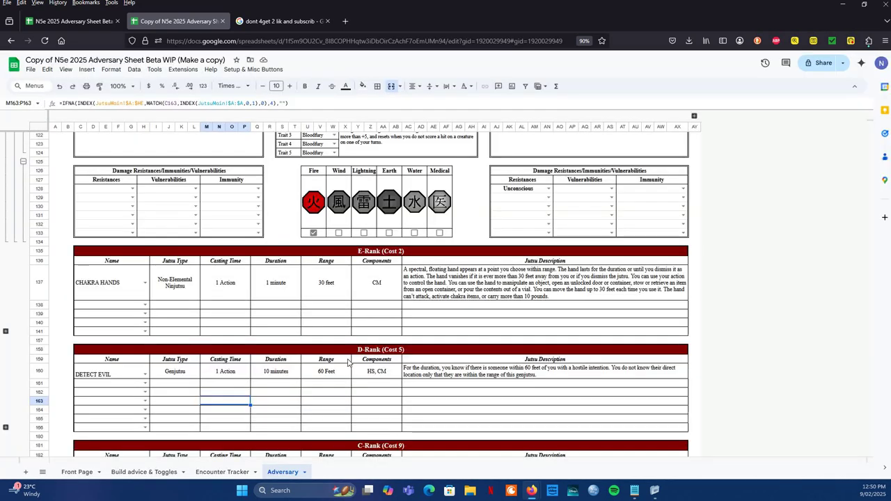
# Step: Add the FIREBALL jutsu to the D-Rank row below DETECT EVIL
pyautogui.click(144, 383)
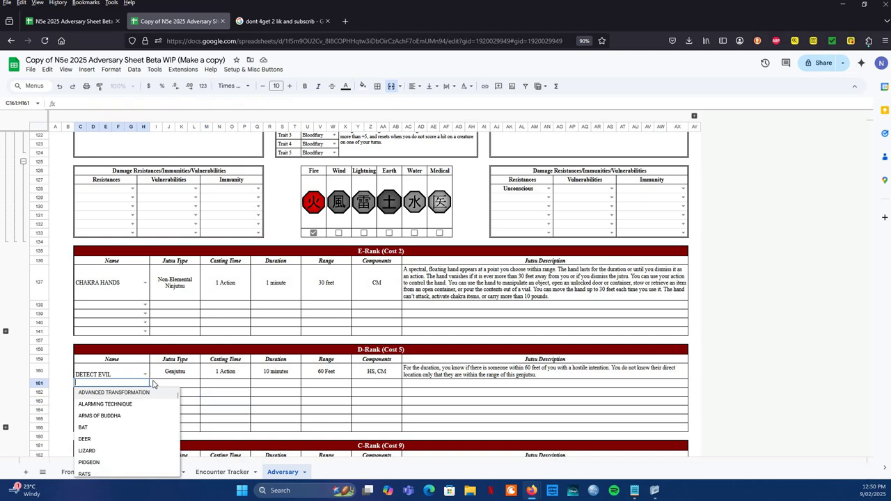
pyautogui.write('Fire')
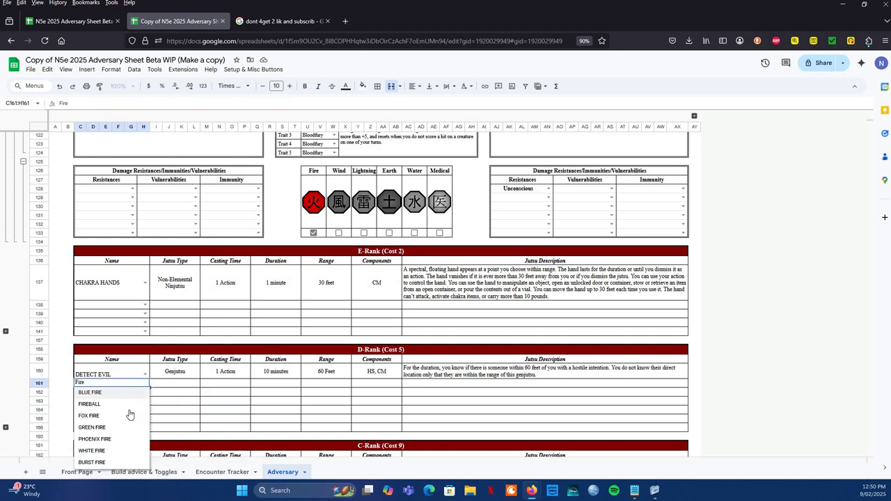
pyautogui.click(128, 406)
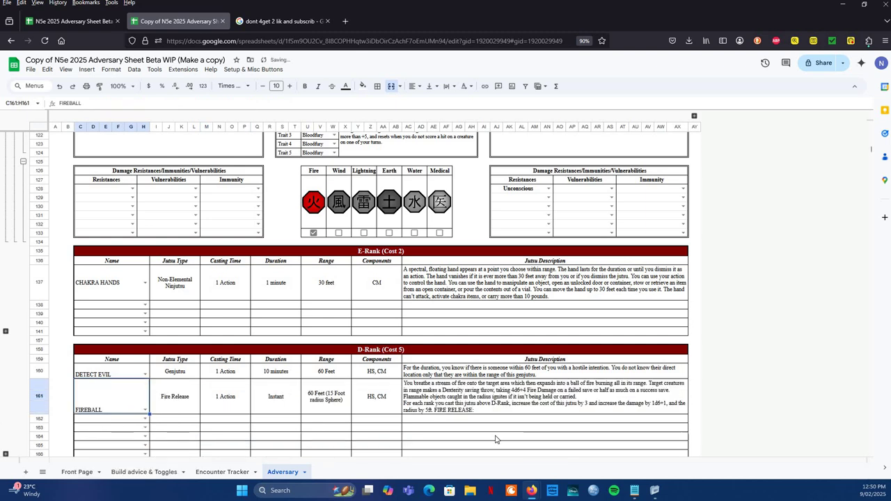
# Step: Review the FIREBALL jutsu description and look over the jutsu rank tables below it
pyautogui.click(465, 411)
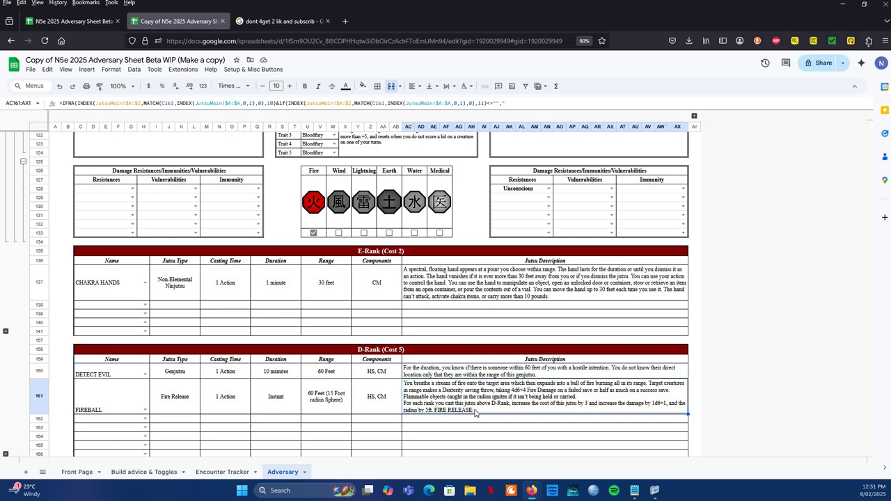
pyautogui.scroll(-12, 476, 412)
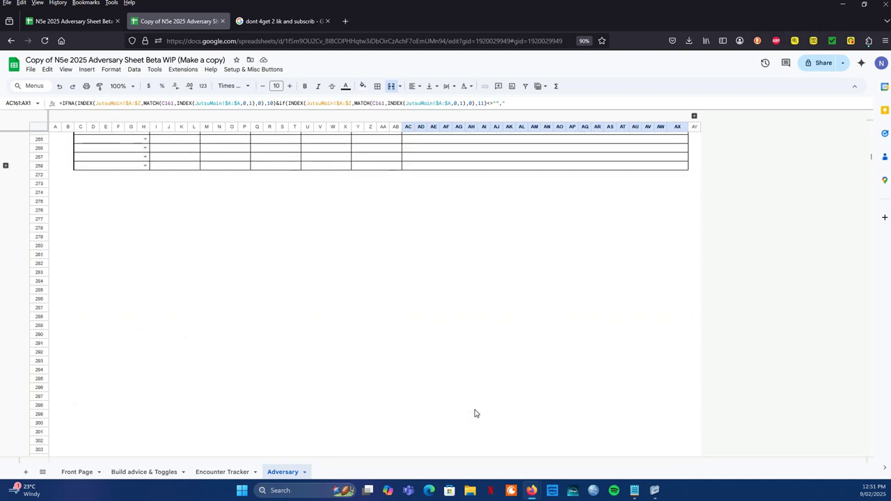
pyautogui.scroll(4, 475, 414)
pyautogui.scroll(5, 476, 414)
pyautogui.scroll(-1, 476, 414)
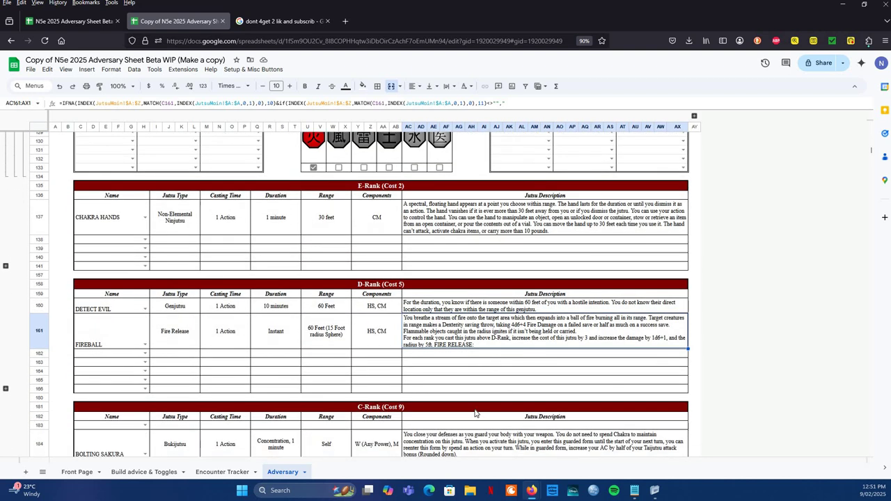
# Step: Check the jutsu choices offered in the empty D-Rank row below FIREBALL and the empty E-Rank row below CHAKRA HANDS, choosing none
pyautogui.click(147, 354)
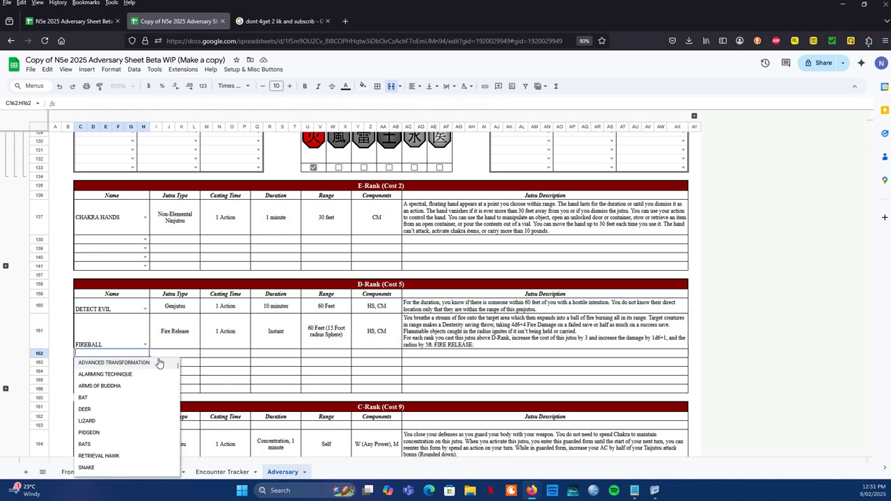
pyautogui.click(144, 240)
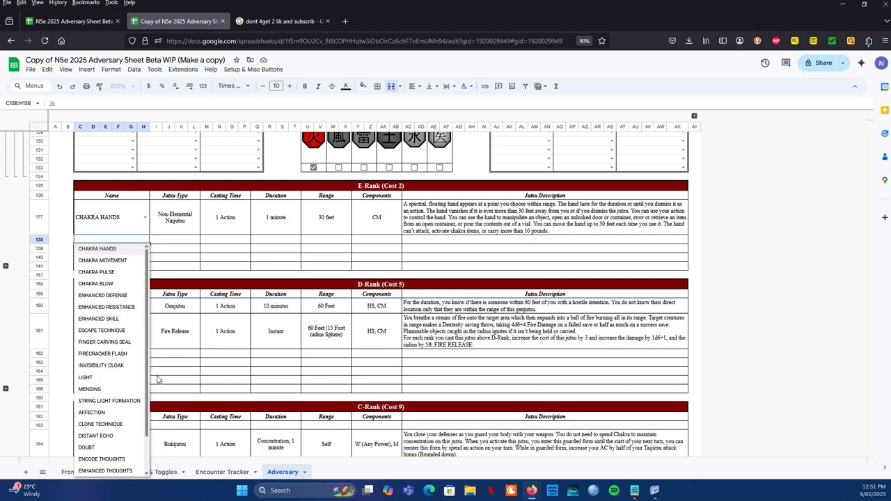
pyautogui.click(393, 249)
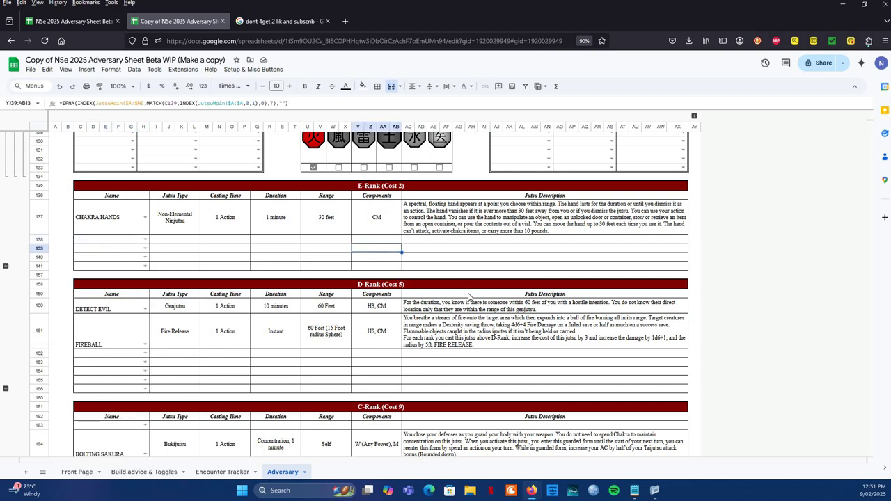
pyautogui.scroll(15, 469, 297)
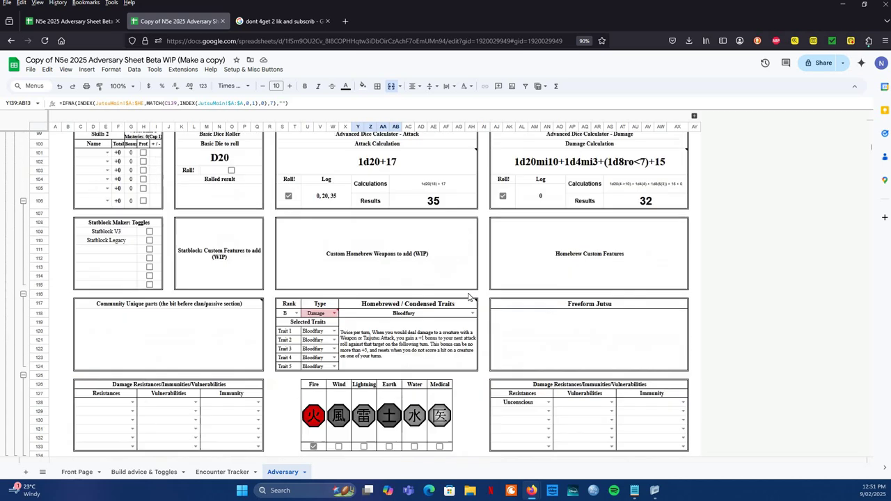